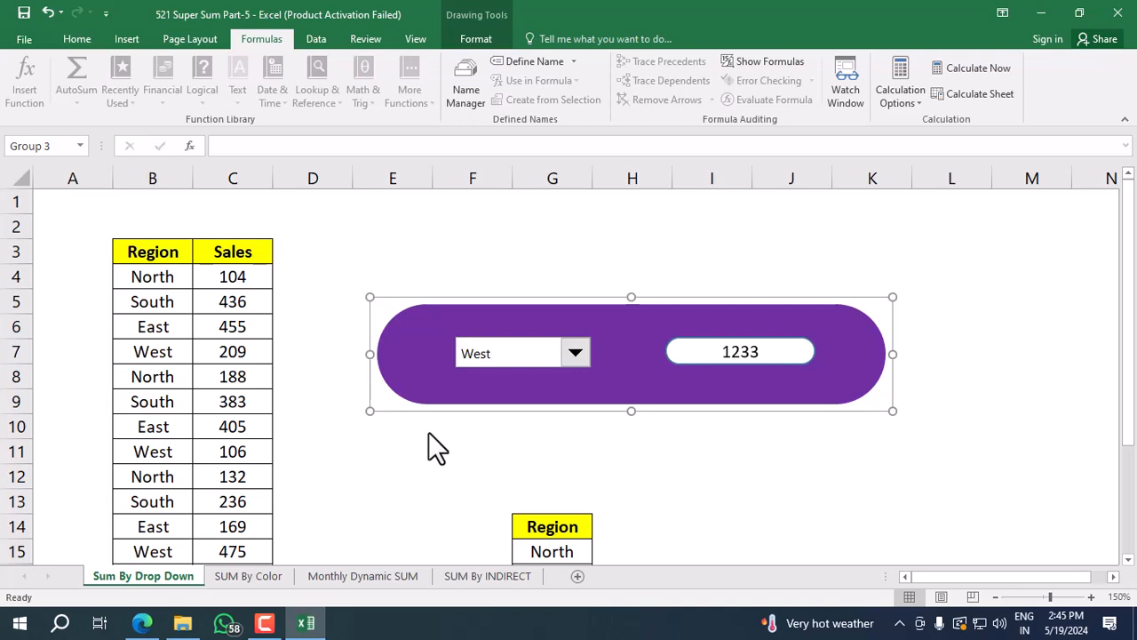
Test the purple panel's region drop-down by choosing South, East, North and West in turn.
click(383, 430)
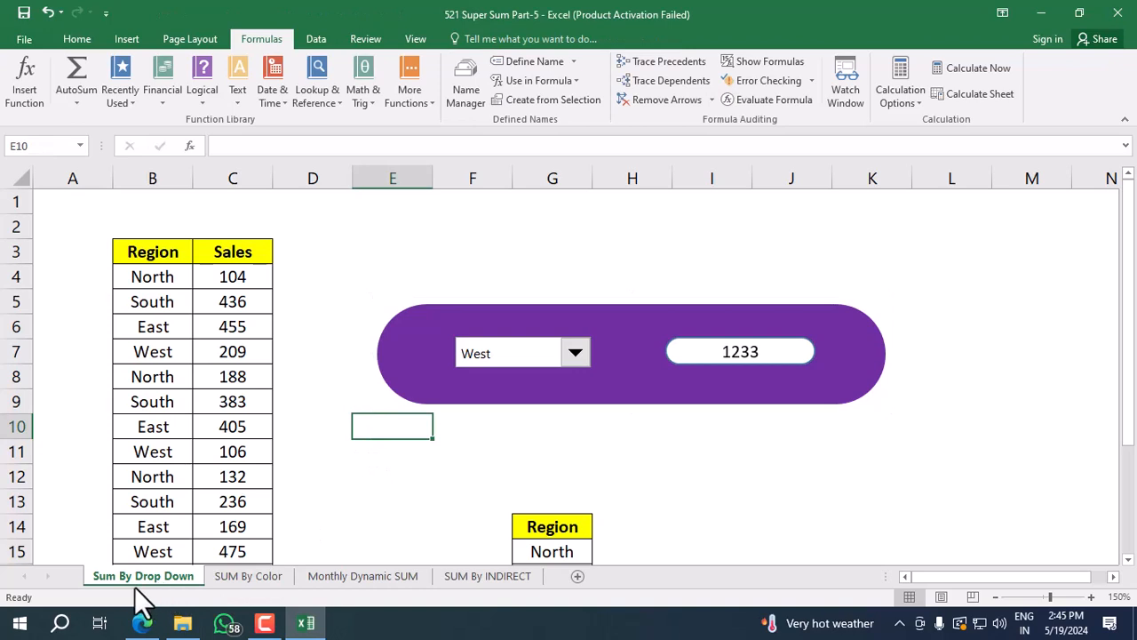
click(425, 473)
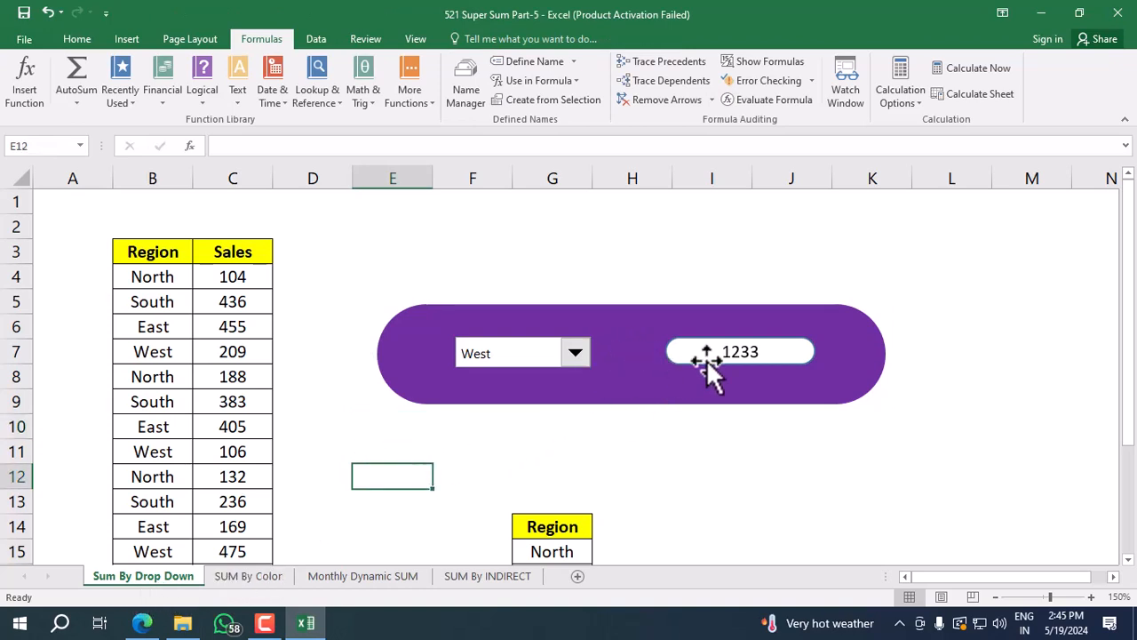
click(576, 353)
click(519, 395)
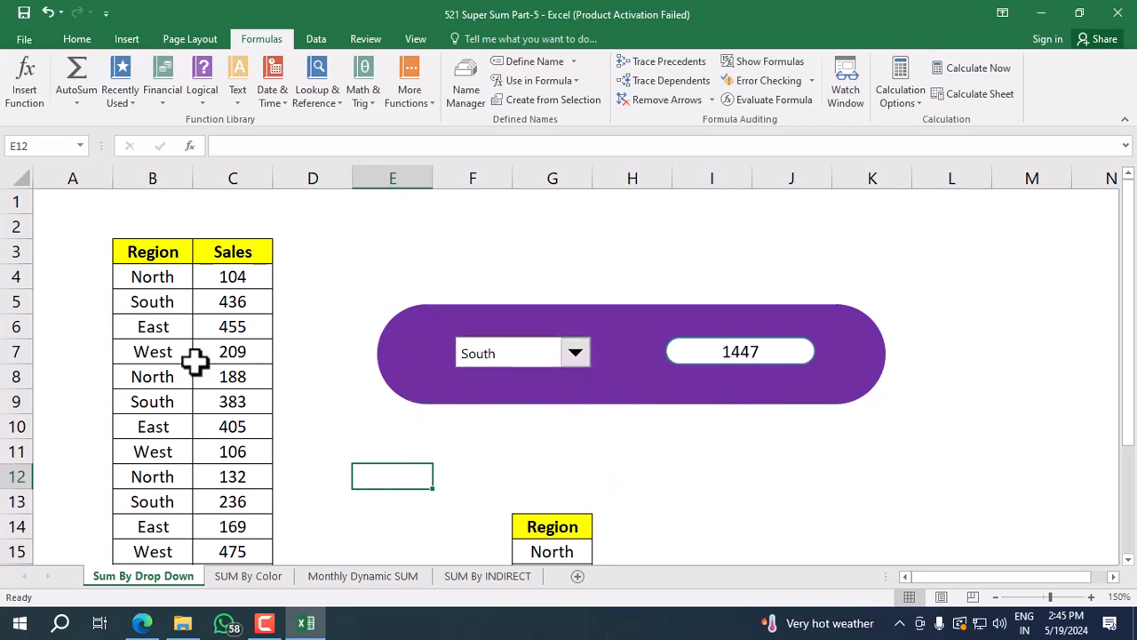
click(576, 364)
click(485, 409)
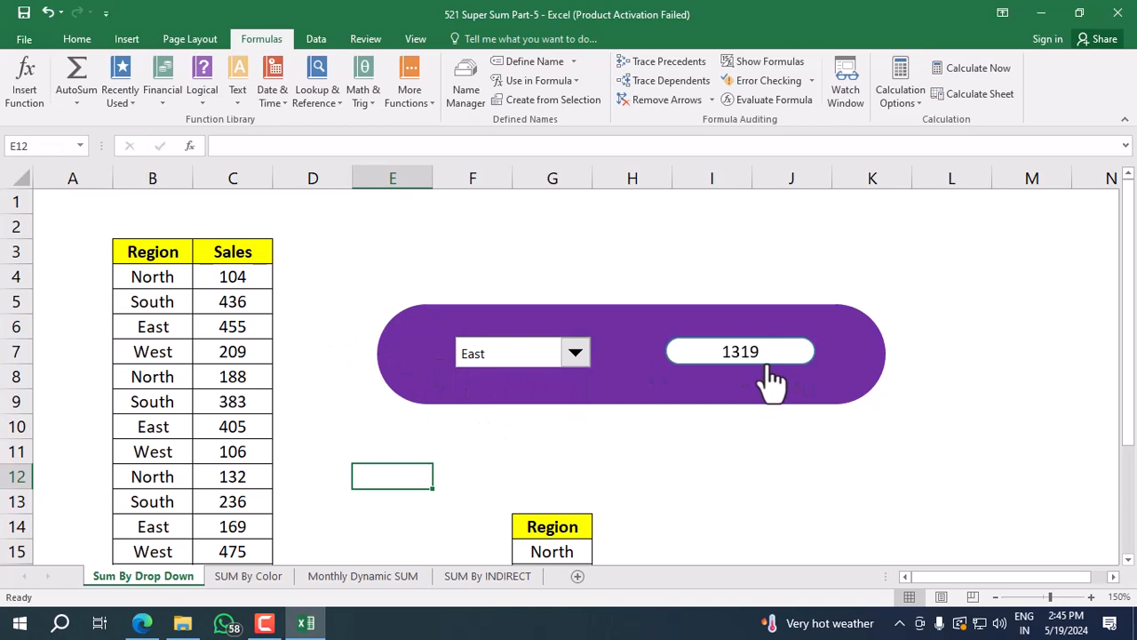
click(573, 359)
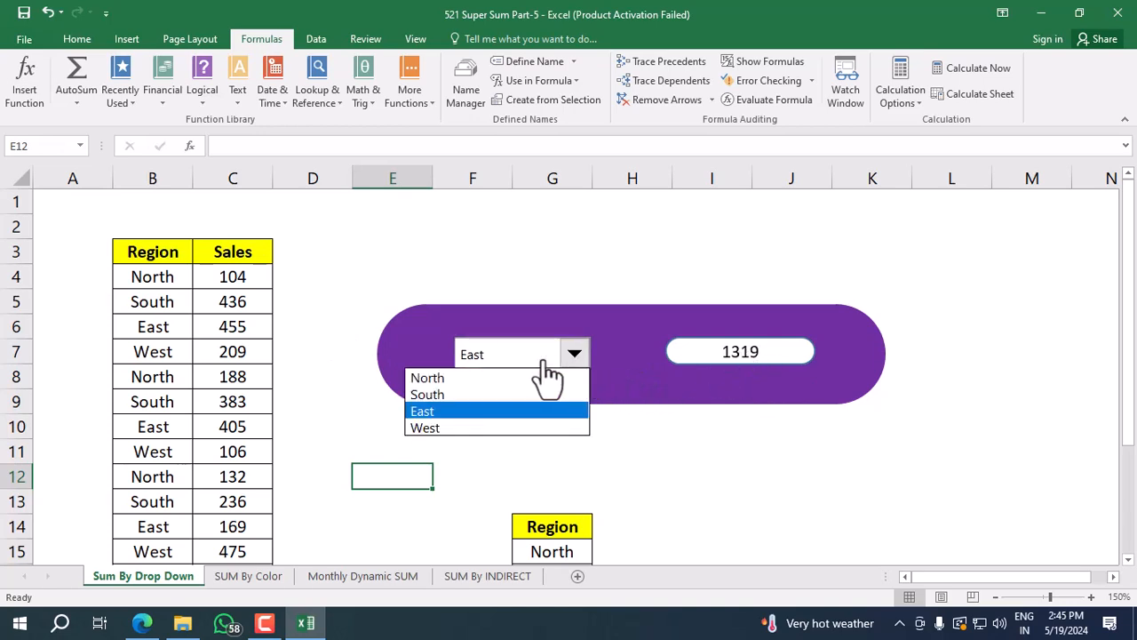
click(463, 378)
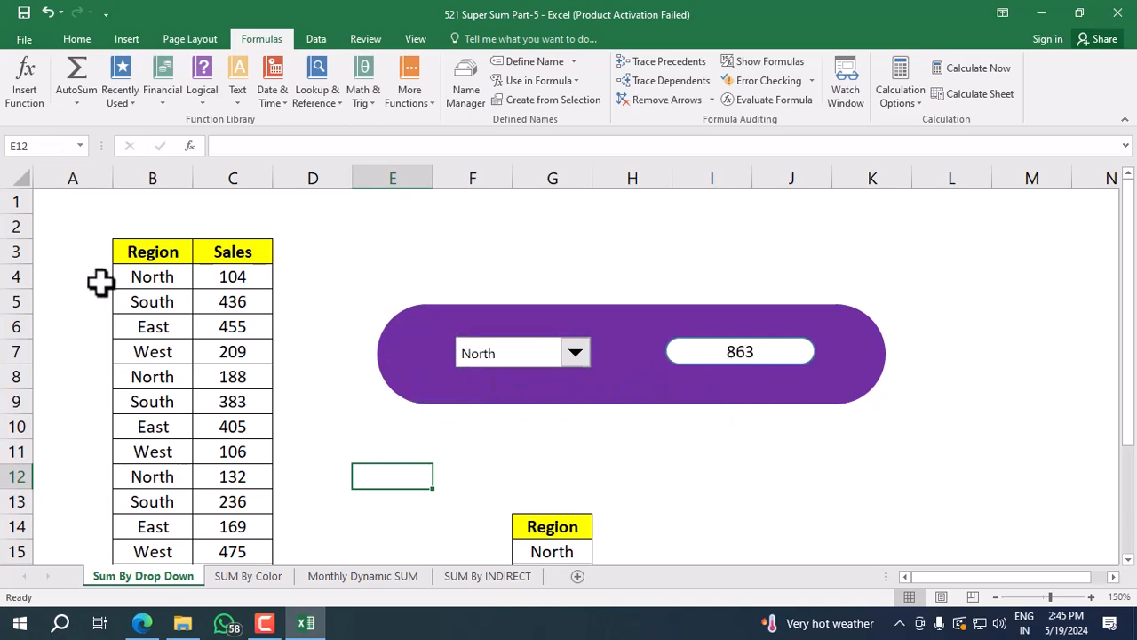
click(573, 353)
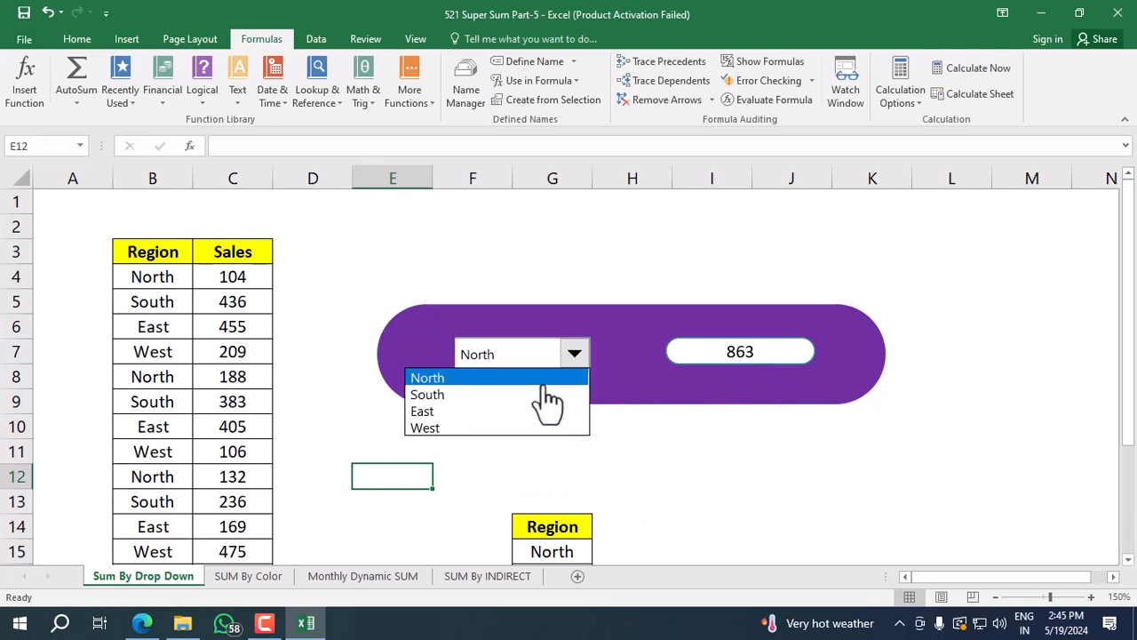
click(484, 429)
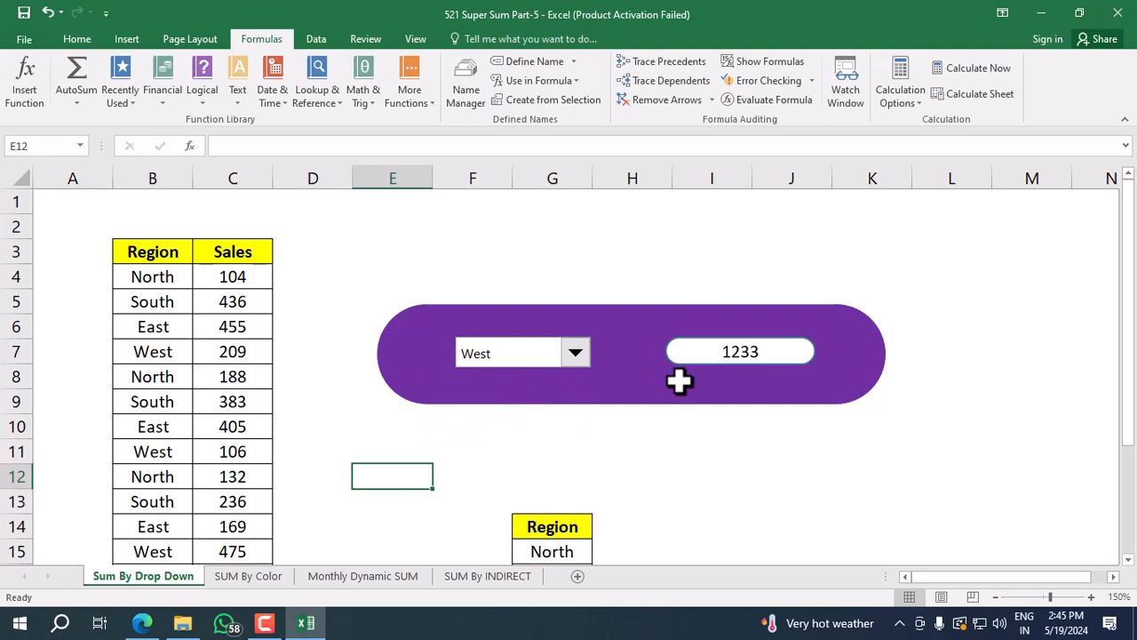
Delete the purple drop-down panel and clear the contents of cells G7:I7.
click(635, 384)
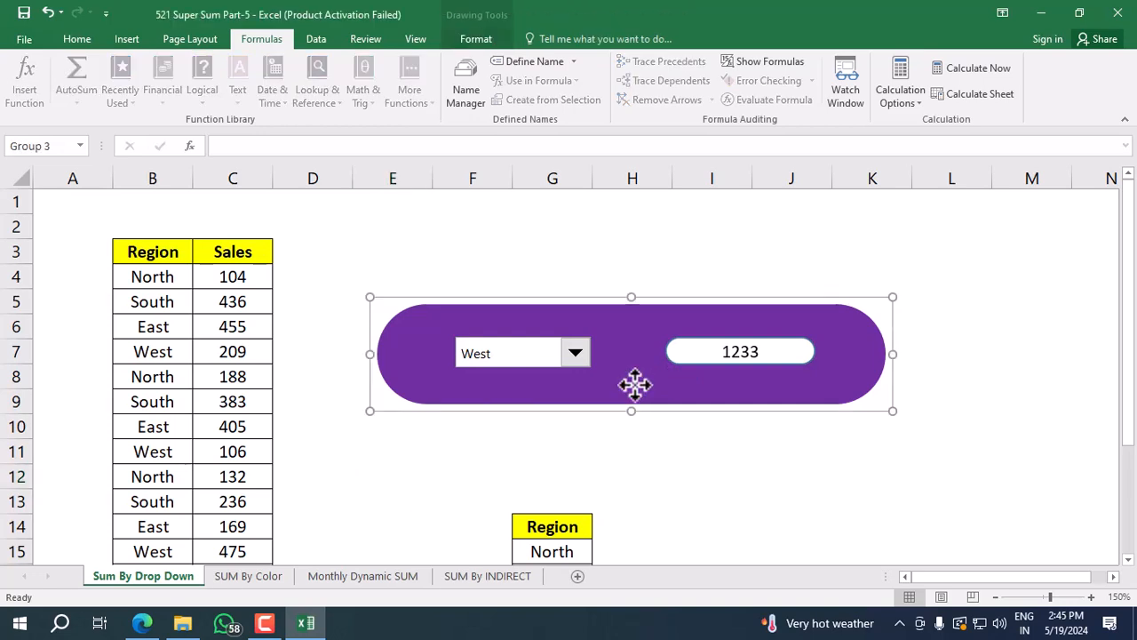
key(Delete)
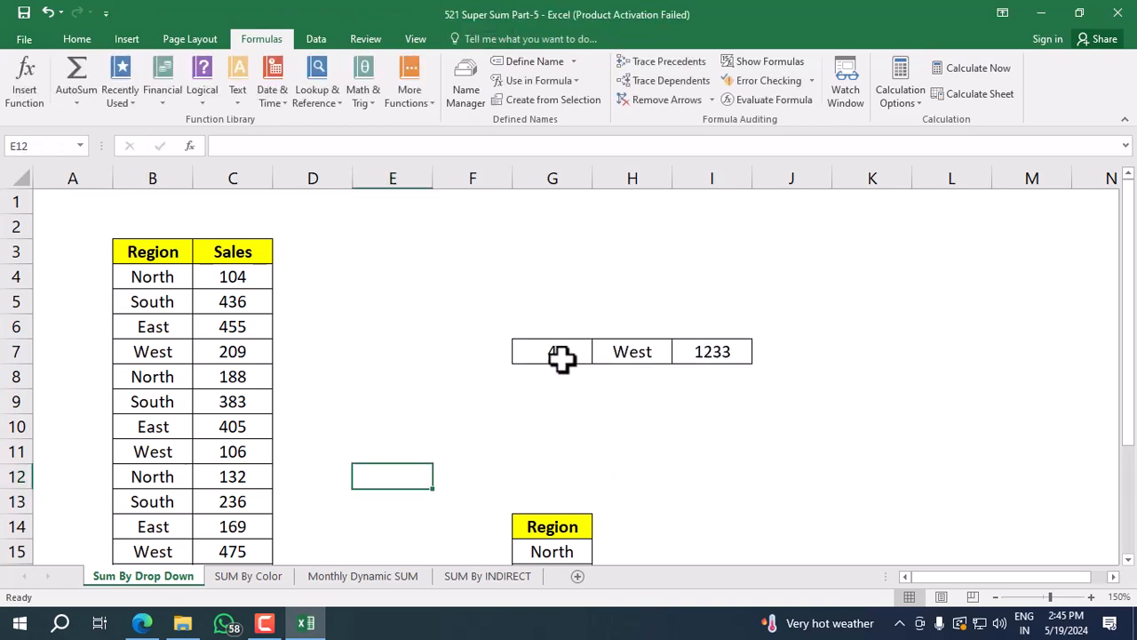
drag(536, 346, 698, 355)
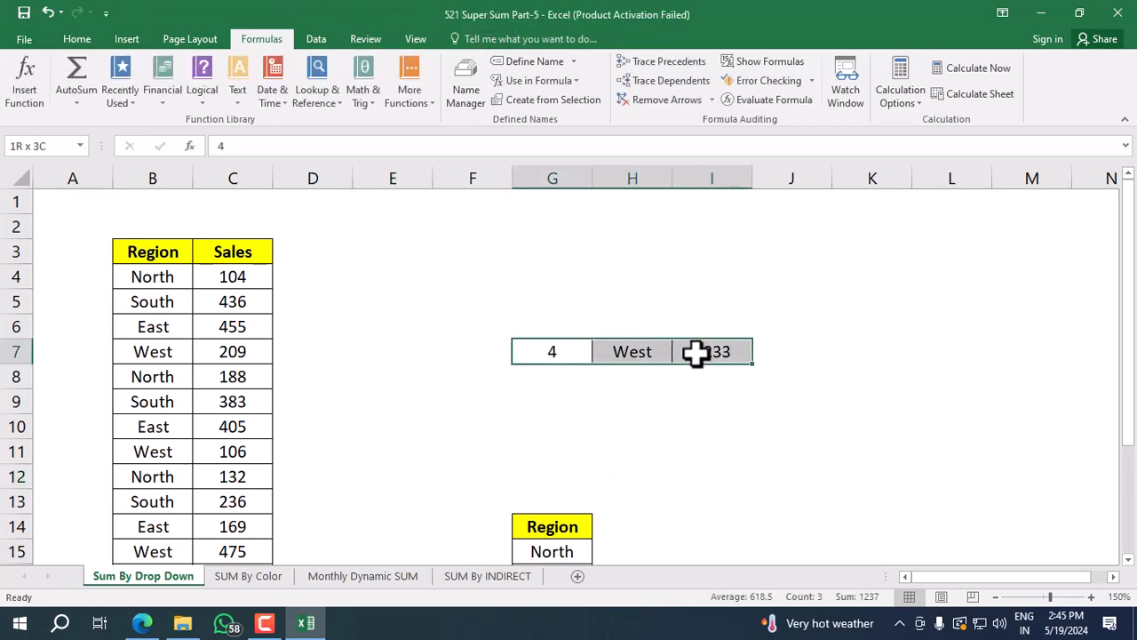
key(Delete)
click(448, 395)
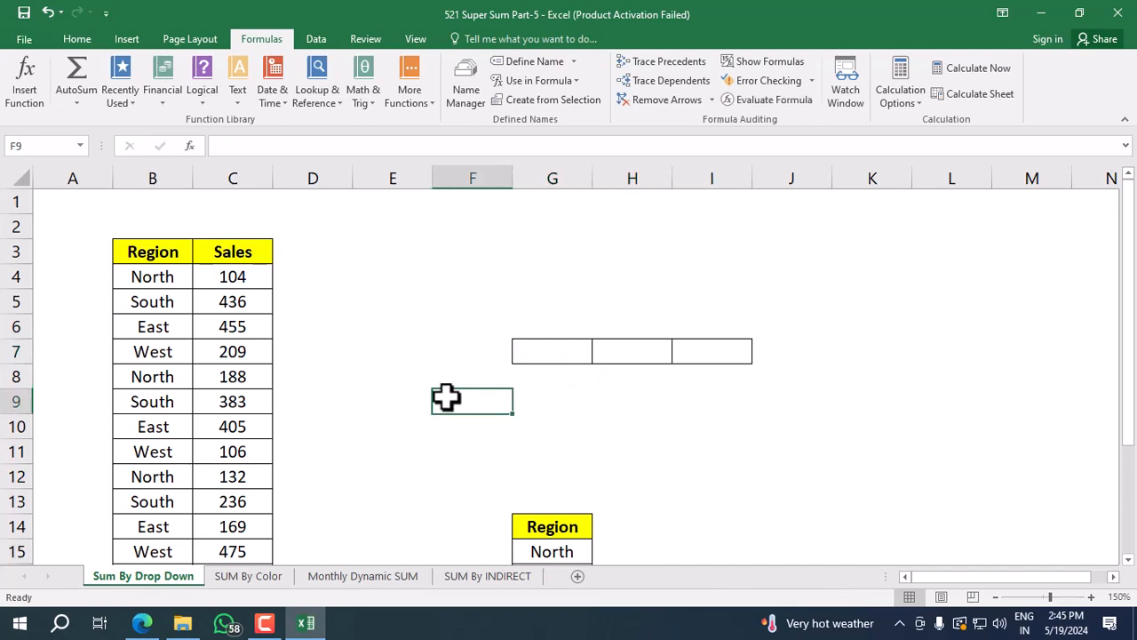
click(414, 343)
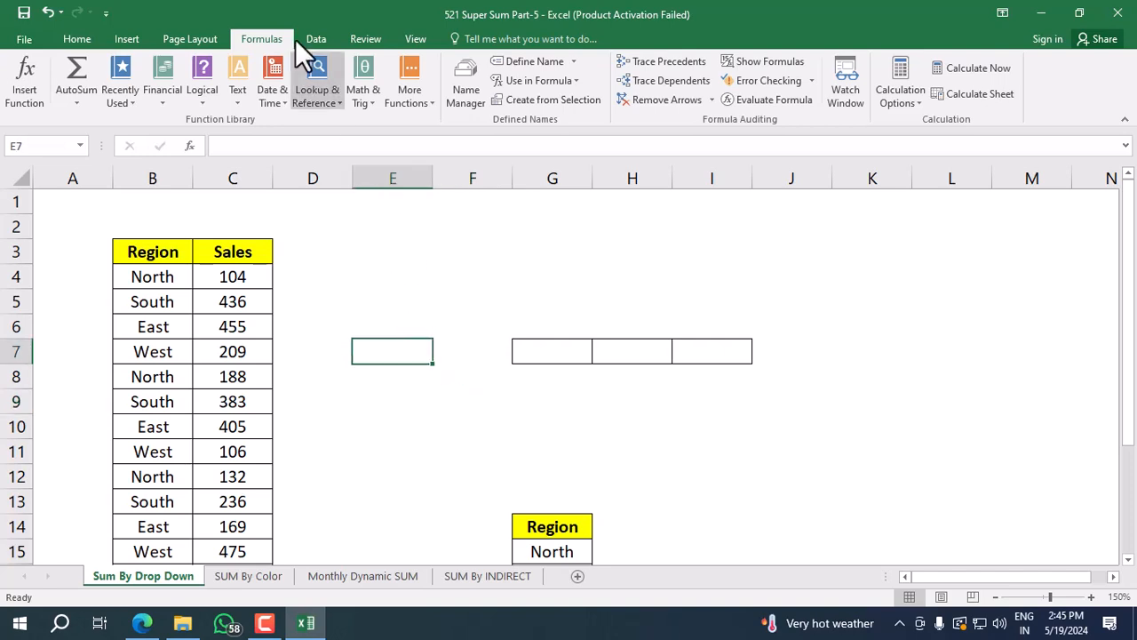
Draw a rounded rectangle about 4.26" wide and 0.78" high, give it fully rounded ends and place it above cells G7:I7.
click(120, 36)
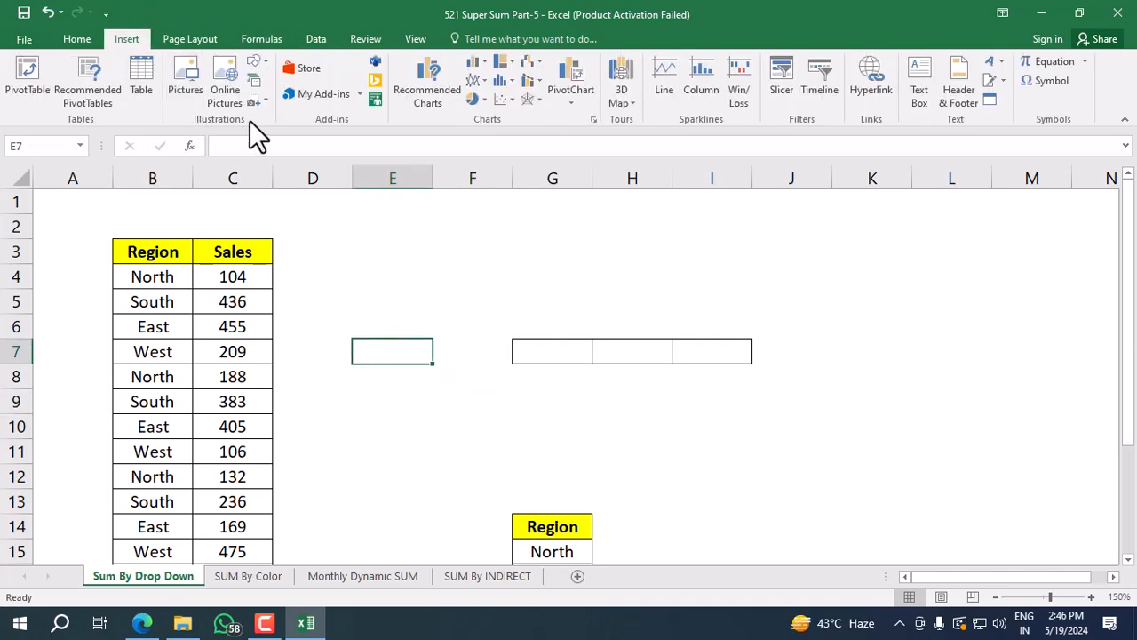
click(264, 63)
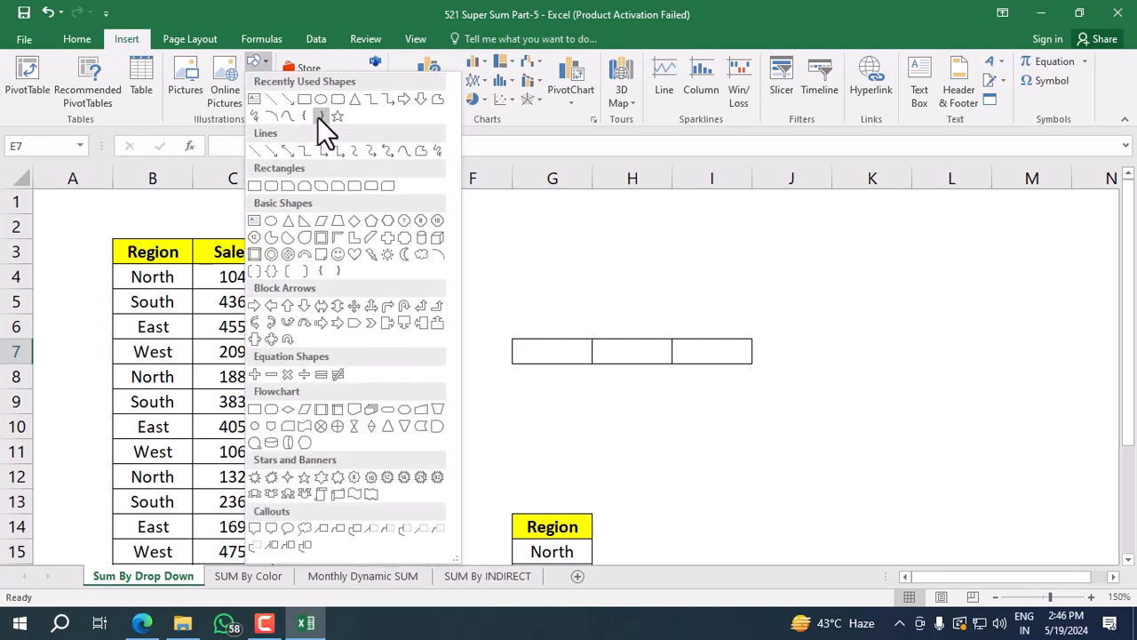
click(336, 102)
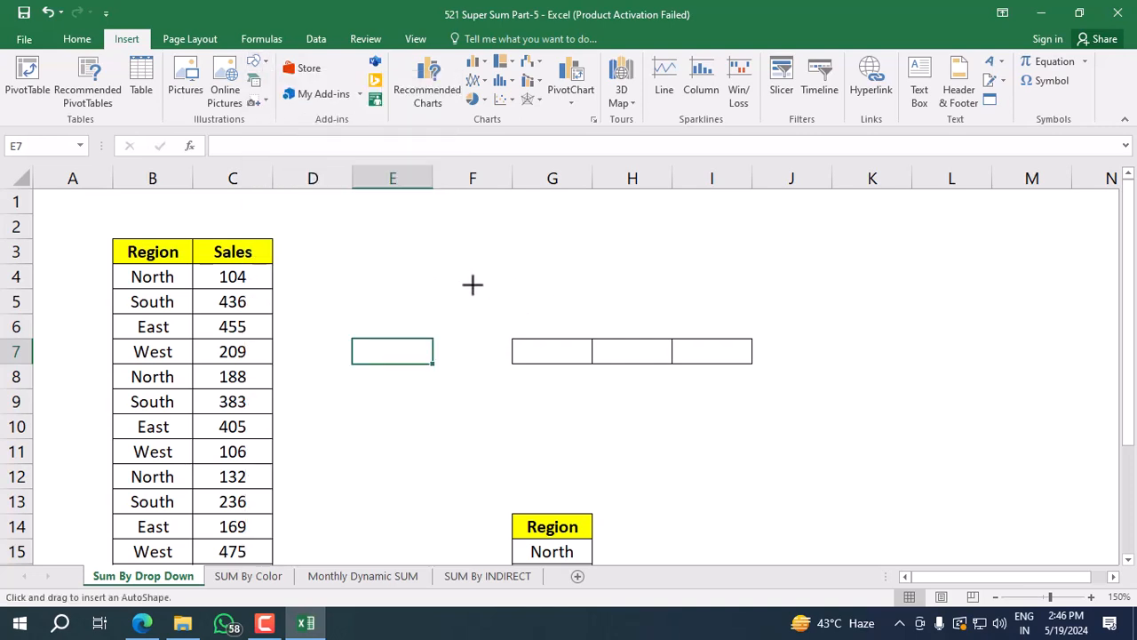
drag(488, 286, 998, 380)
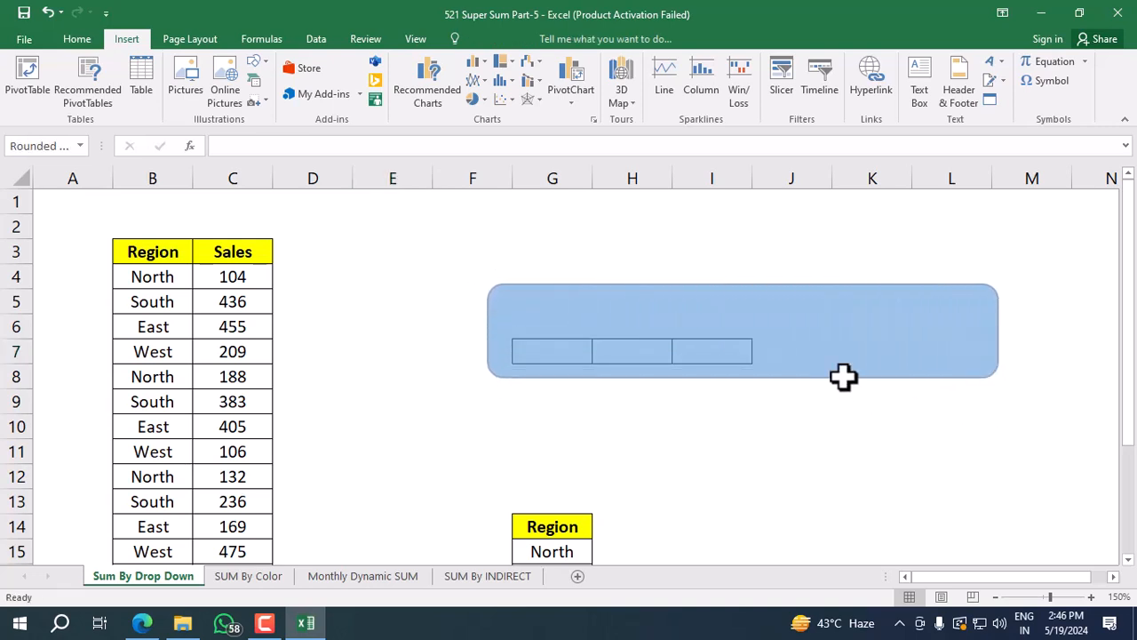
drag(739, 310, 653, 299)
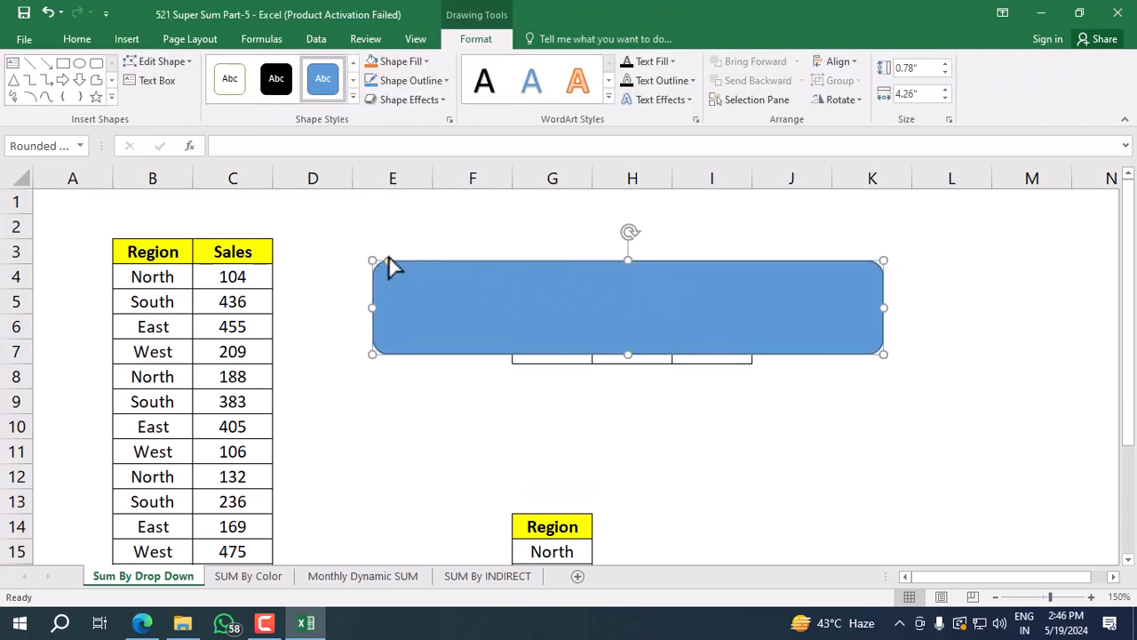
drag(387, 263, 631, 278)
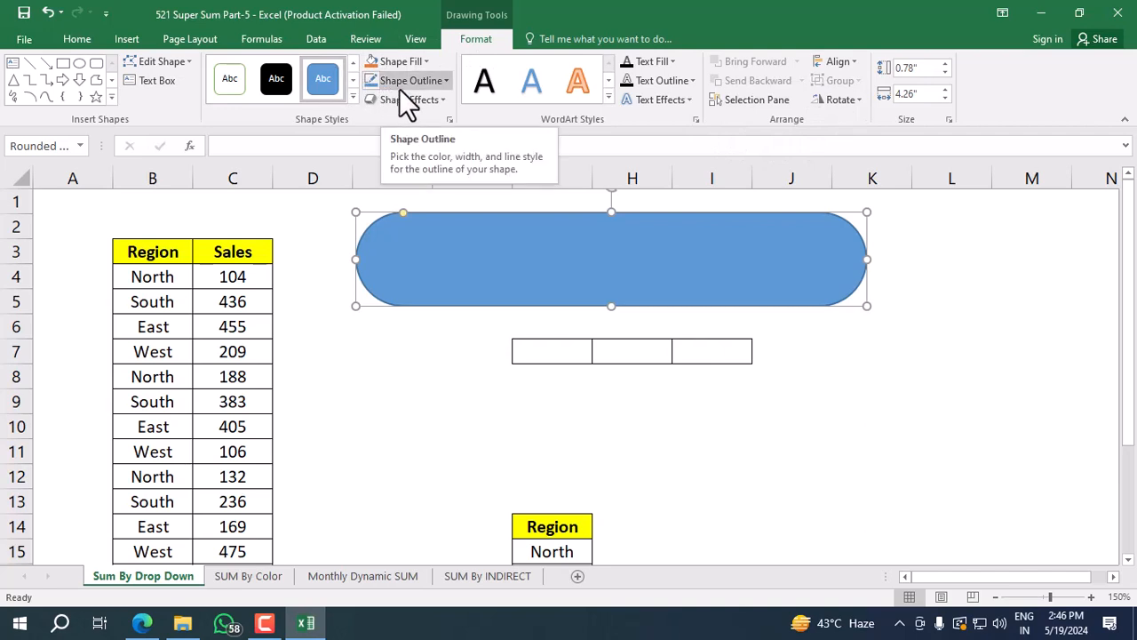
Try to place a text box on the blue shape, and move the shape down over cells G7:I7.
click(114, 36)
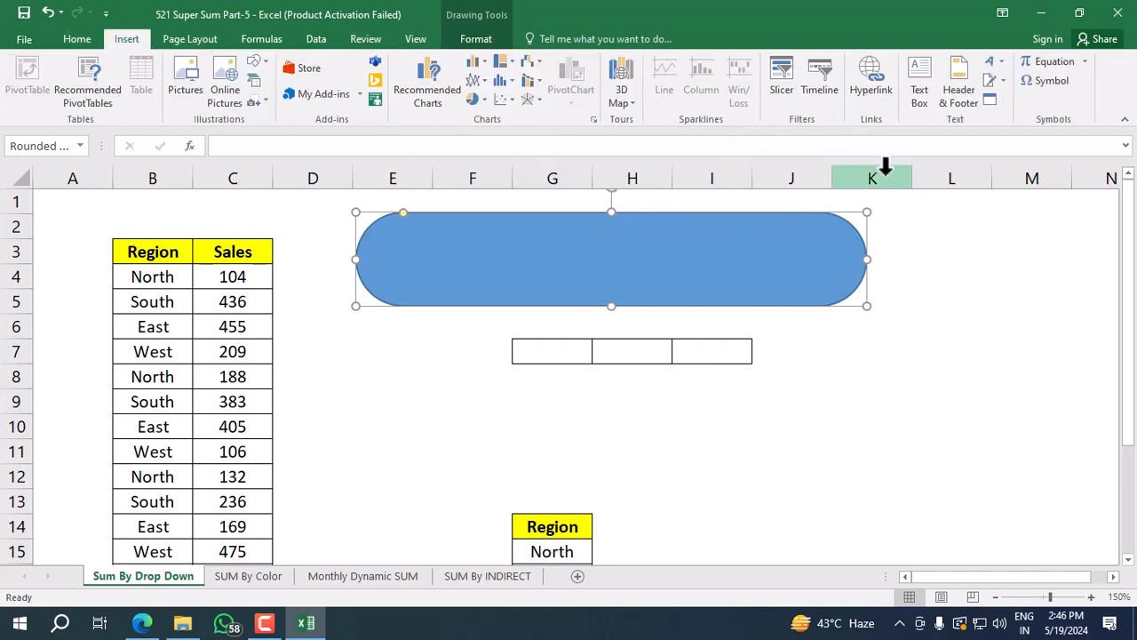
click(924, 100)
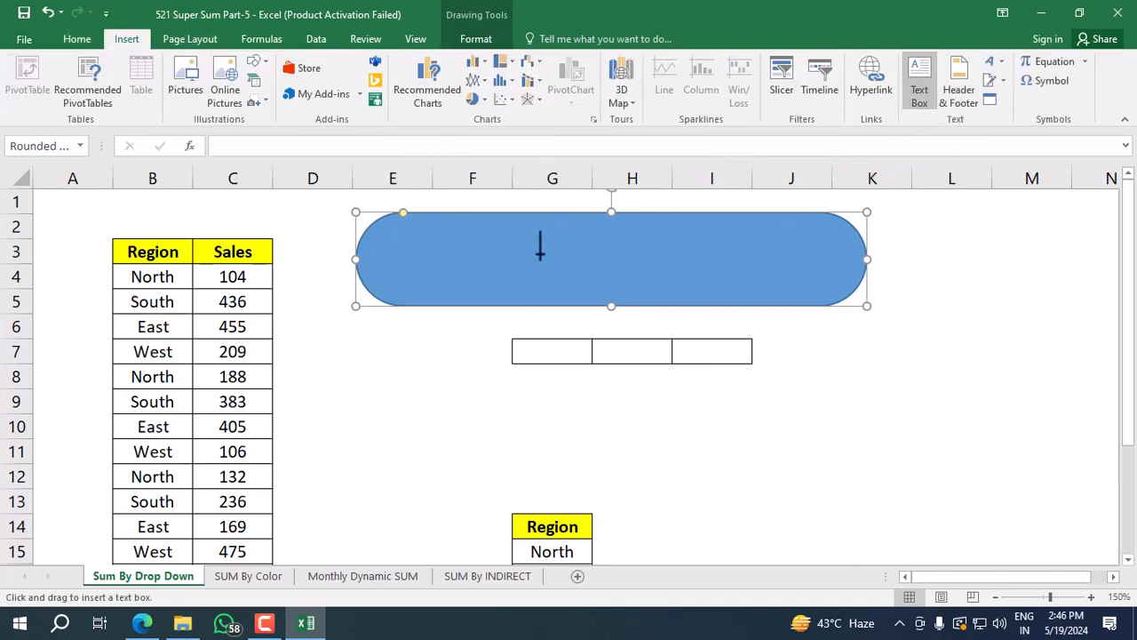
click(425, 250)
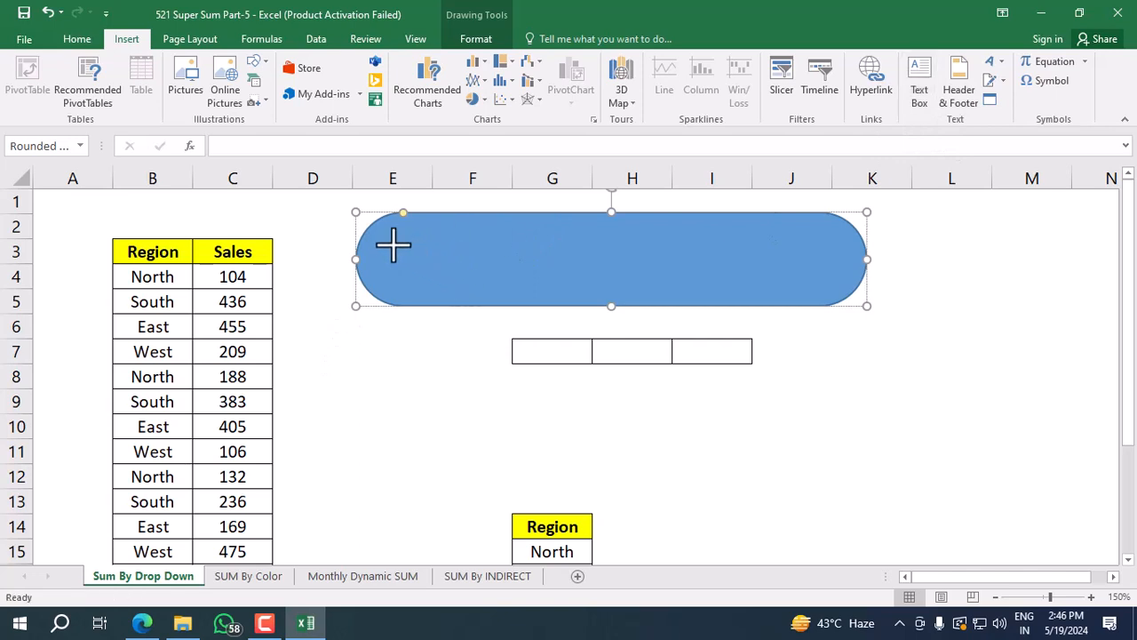
drag(385, 241, 412, 261)
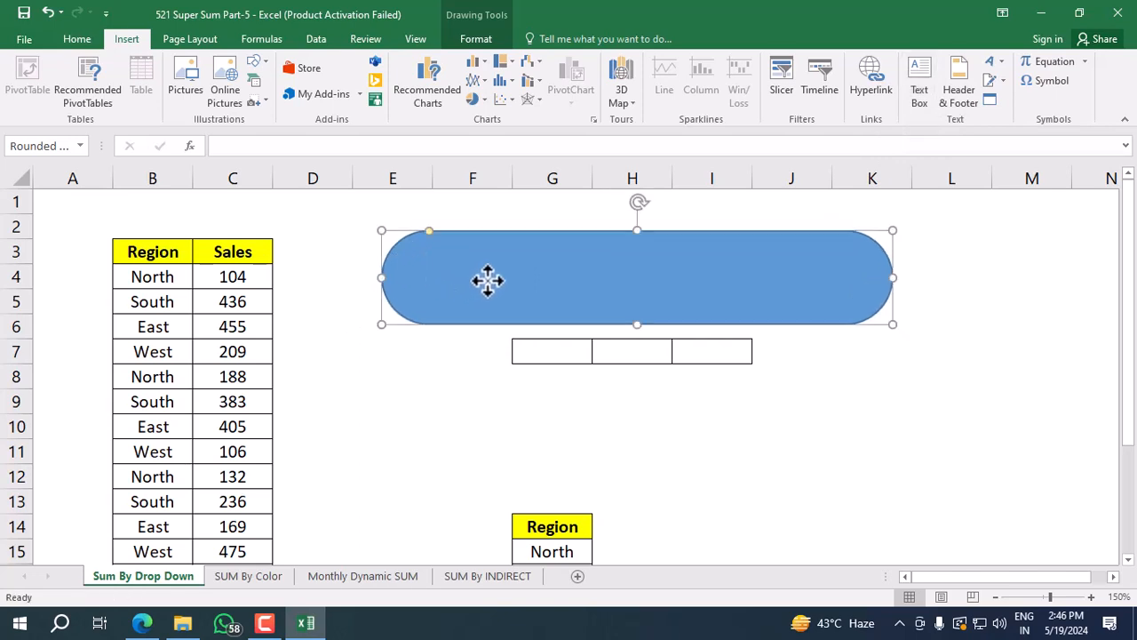
drag(503, 280, 597, 342)
click(373, 209)
click(409, 277)
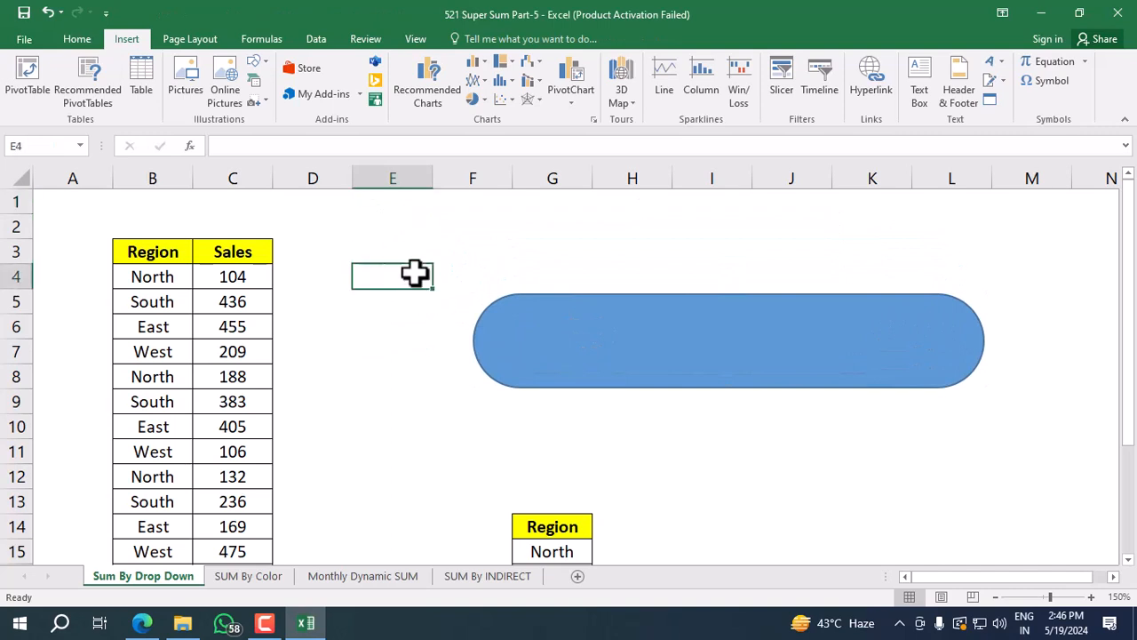
Draw a small text box over cells G7:H7 and move the blue shape back up above row 7.
click(915, 105)
drag(517, 325, 640, 358)
click(296, 416)
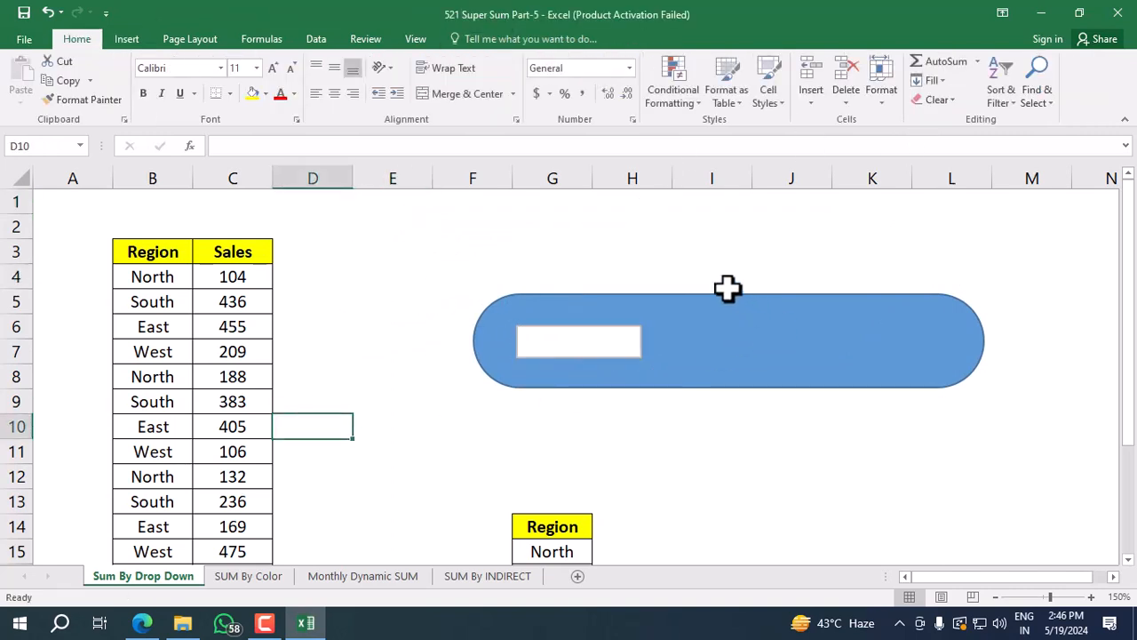
drag(706, 325, 590, 302)
Enter "Region" as the text of the new text box.
click(578, 348)
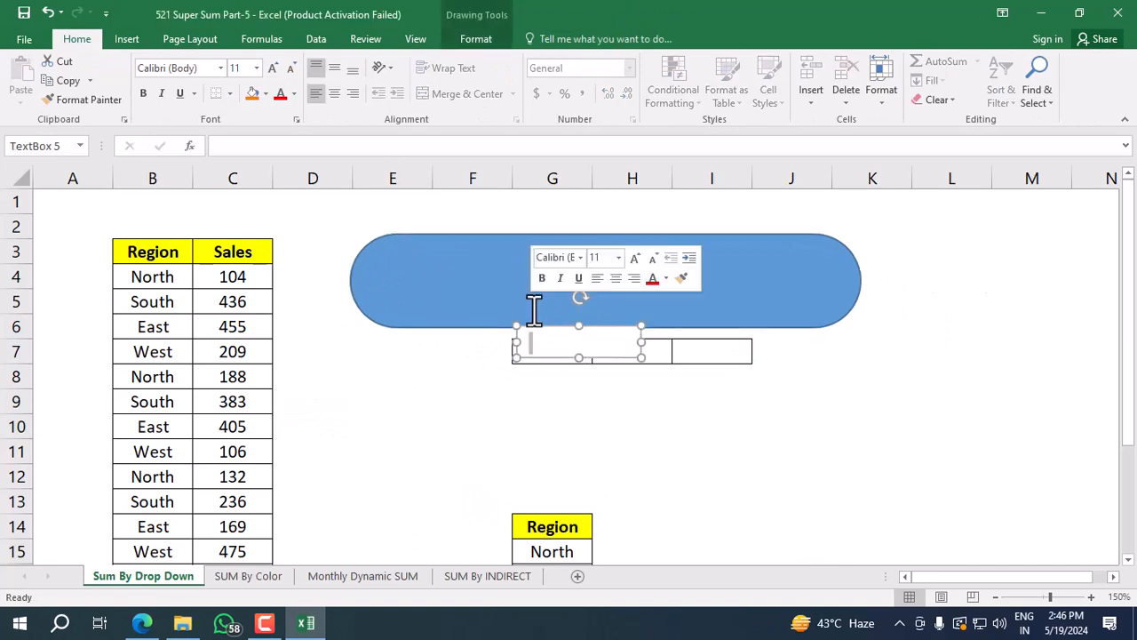
click(552, 449)
click(568, 344)
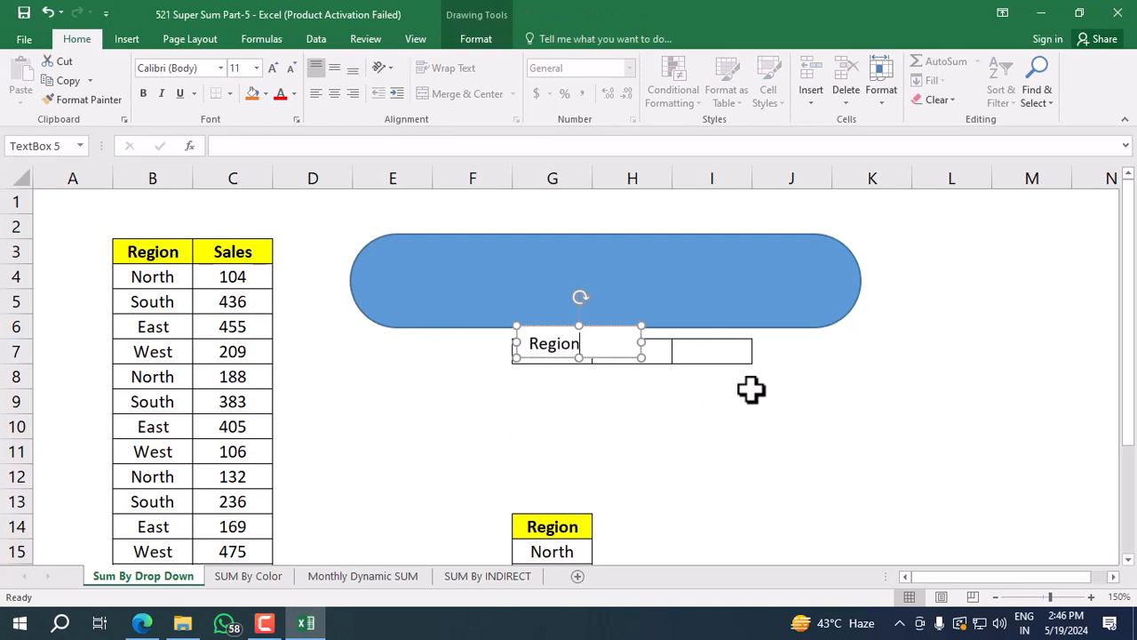
click(603, 433)
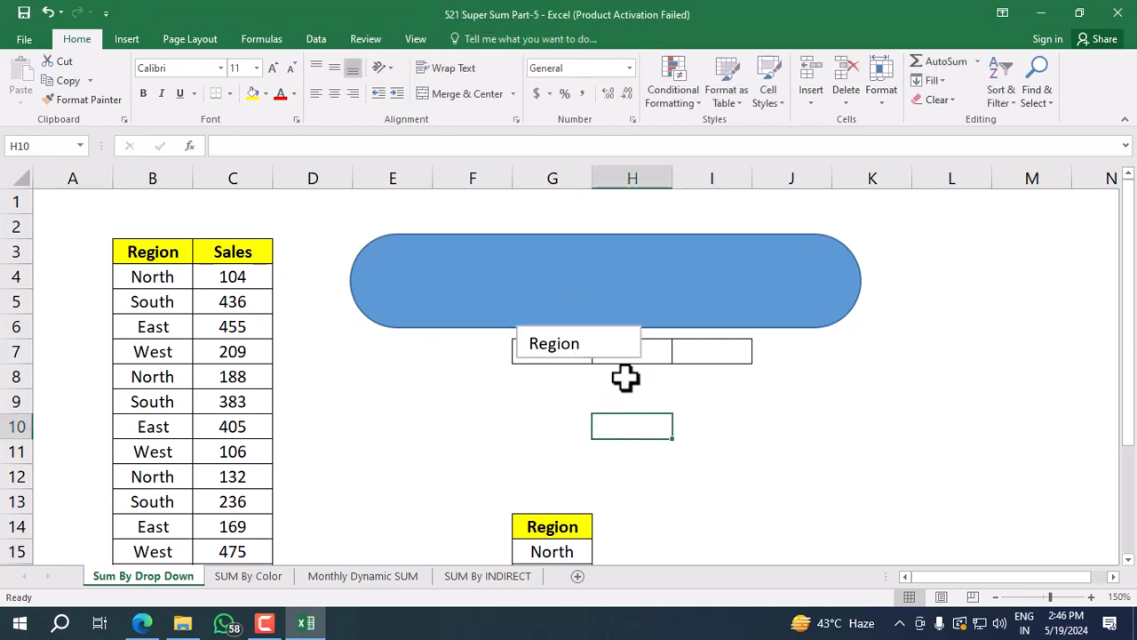
Move the Region text box onto the left end of the blue shape and centre its text horizontally and vertically.
click(616, 331)
mouse_move(516, 320)
mouse_down()
mouse_move(504, 299)
mouse_move(399, 262)
mouse_up()
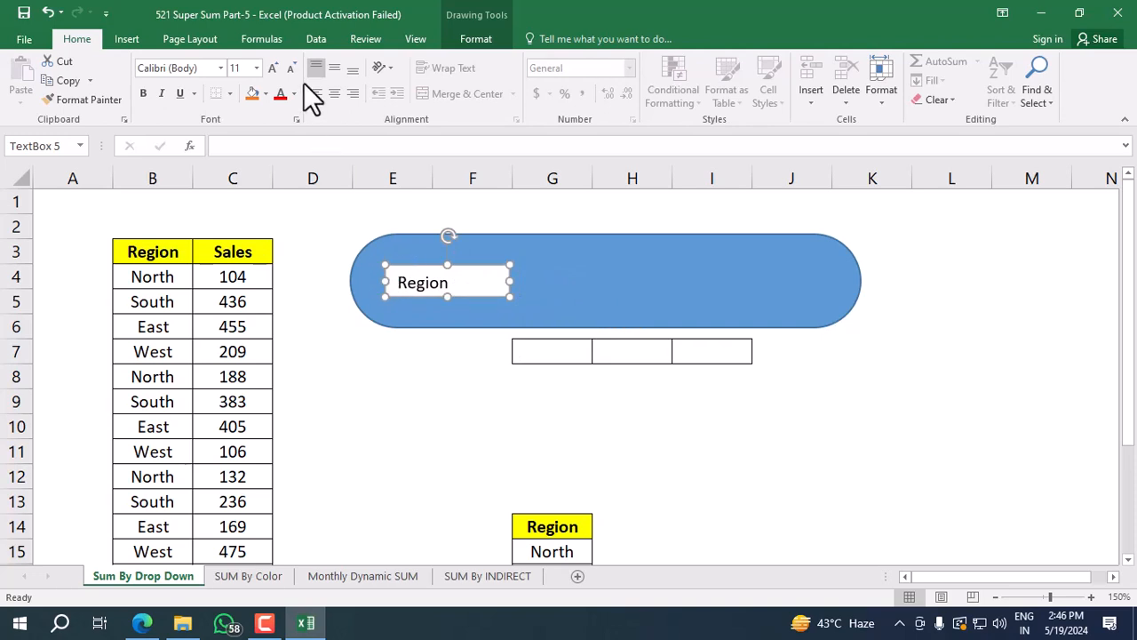
click(330, 95)
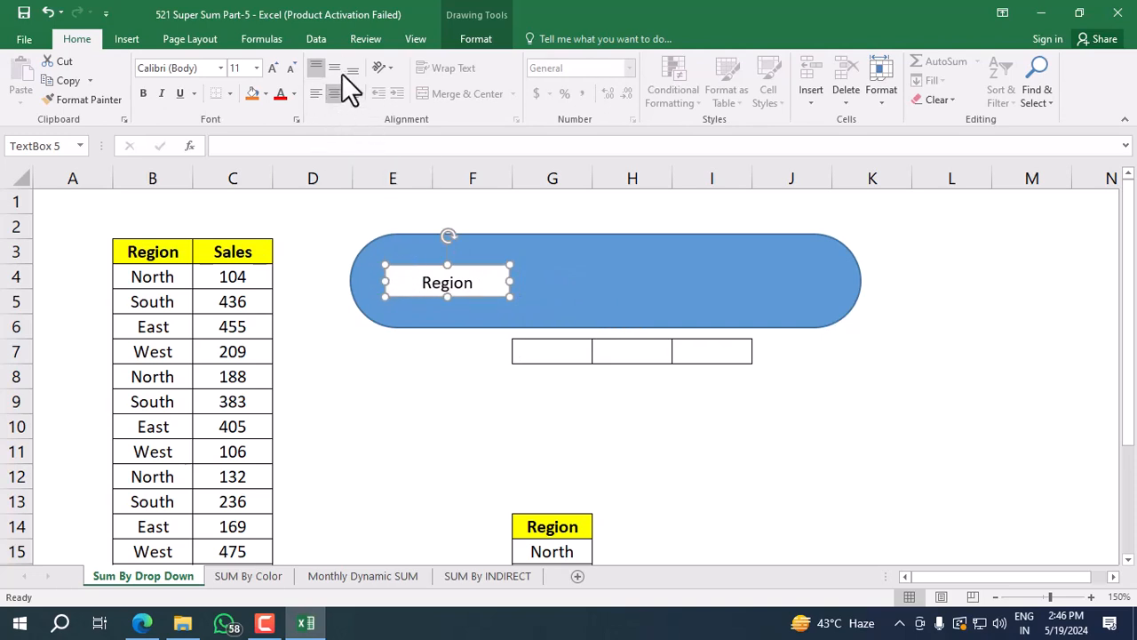
click(373, 391)
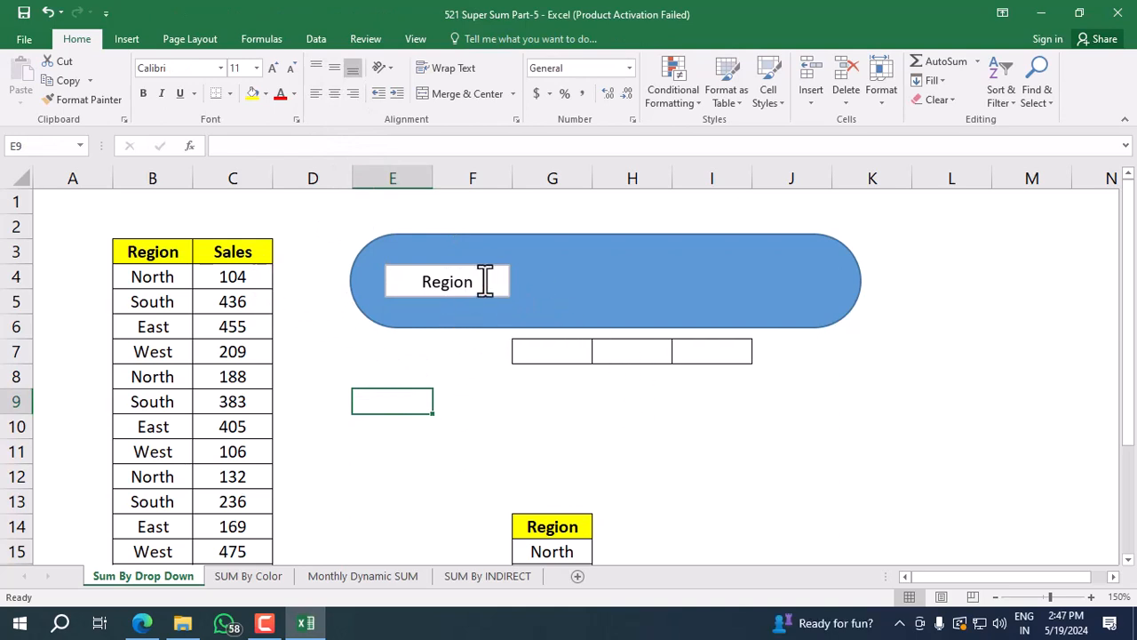
Duplicate the Region text box onto the right end of the blue shape and clear the copy's text.
click(510, 271)
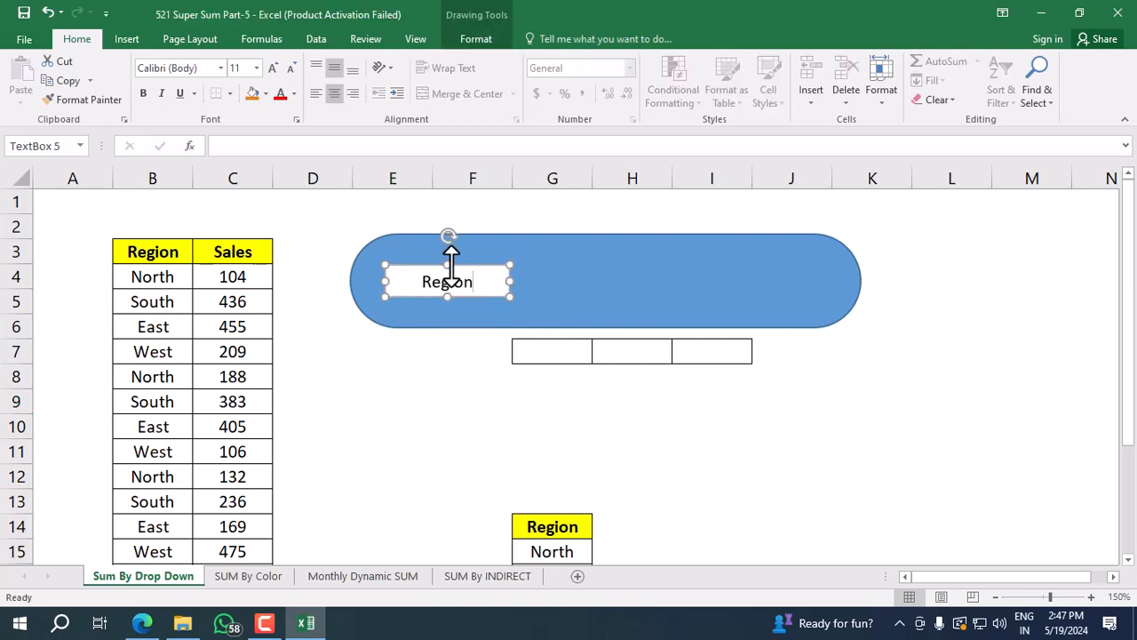
drag(493, 282, 747, 285)
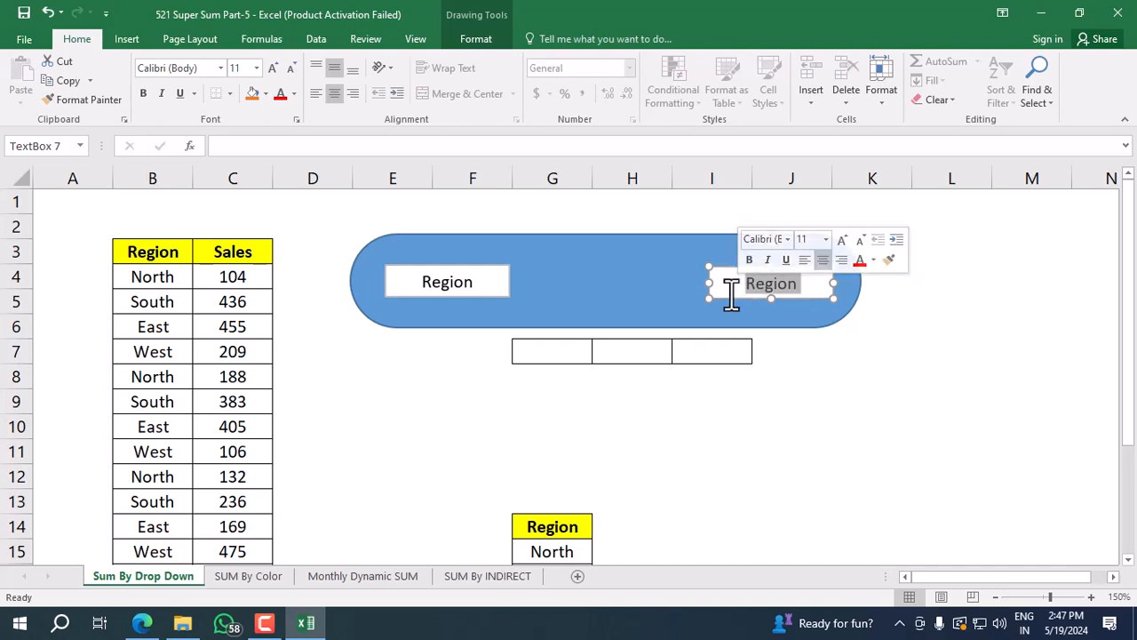
key(Delete)
click(905, 427)
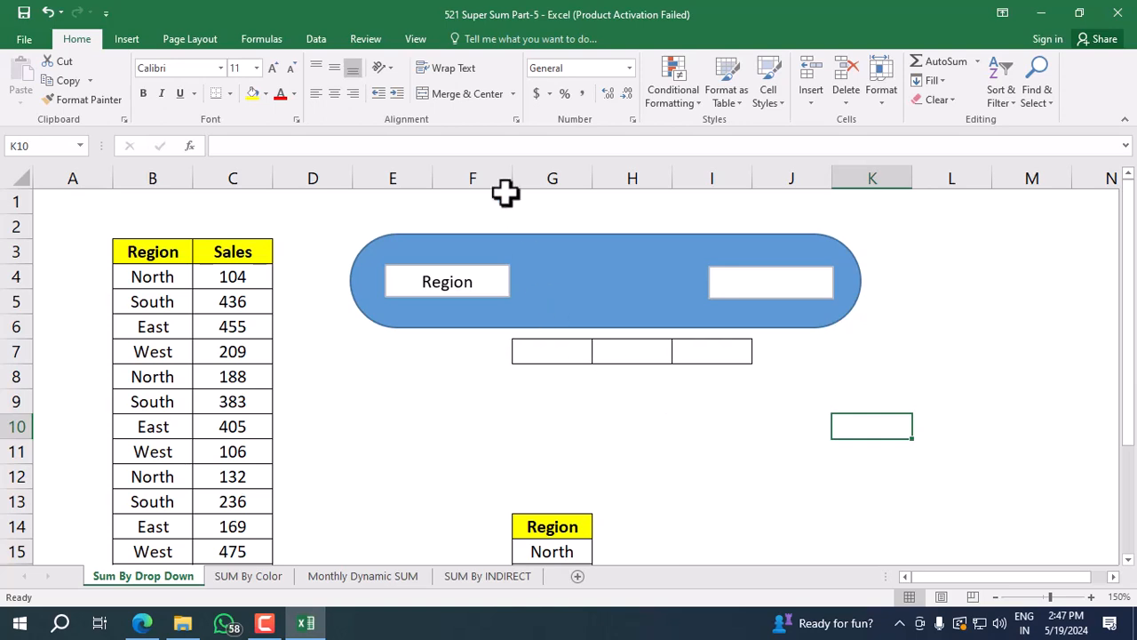
Enable the Developer tab in the ribbon customization options.
click(415, 38)
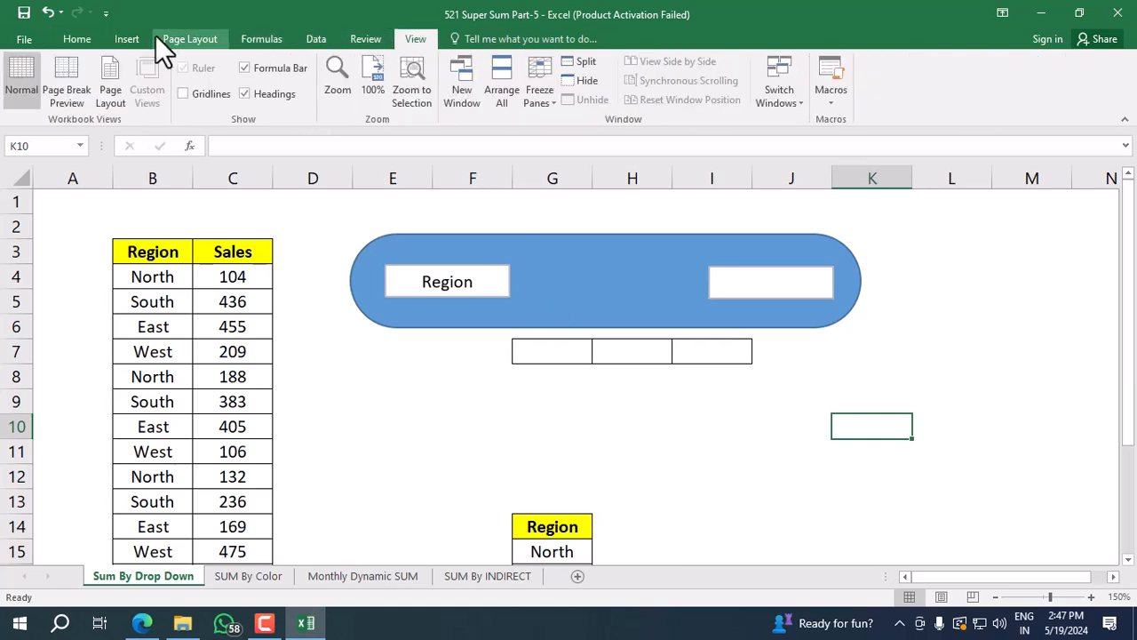
click(31, 35)
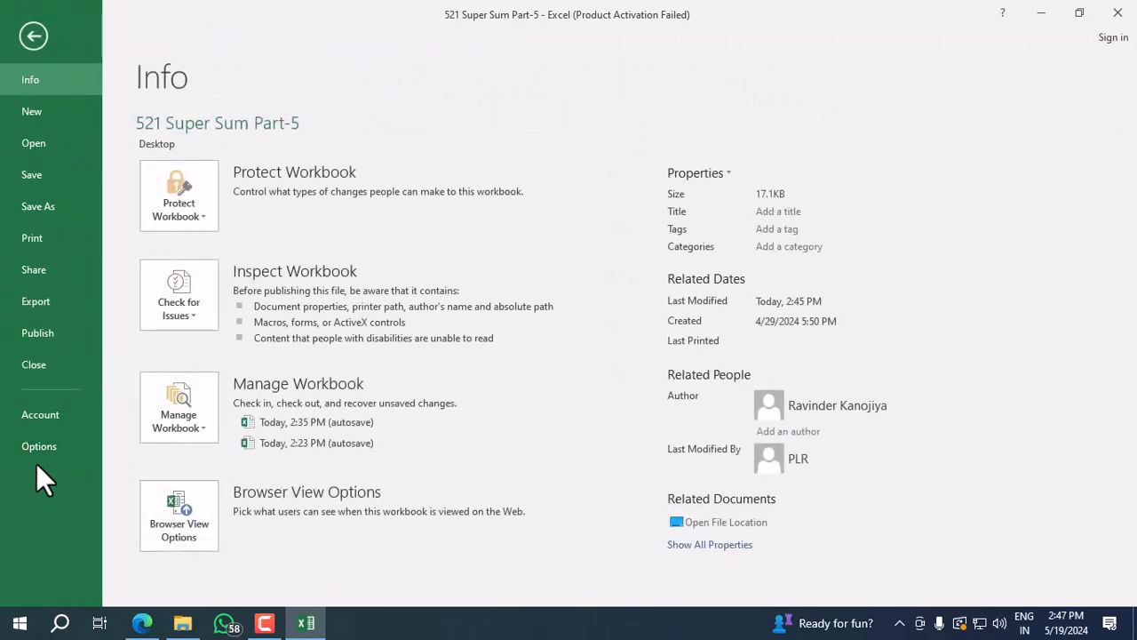
click(58, 447)
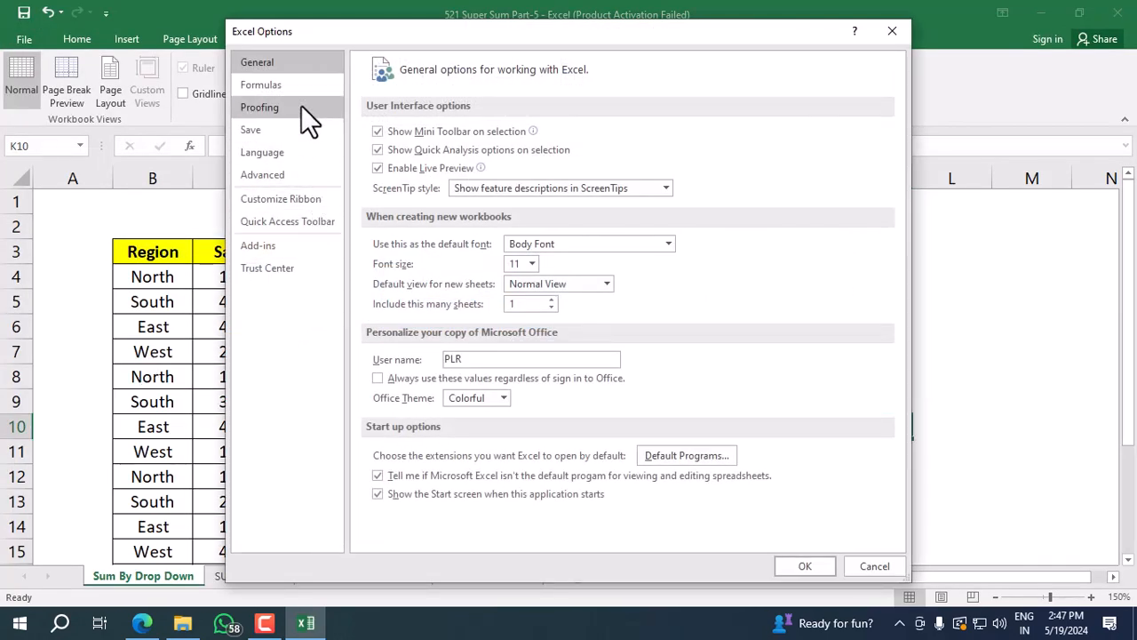
click(291, 199)
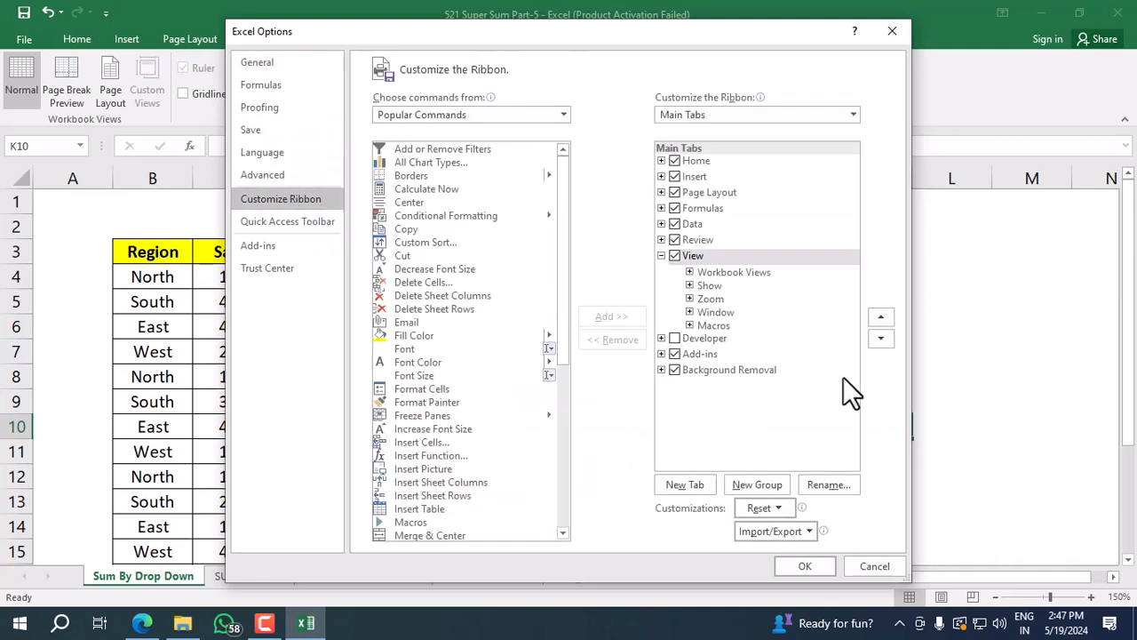
click(675, 338)
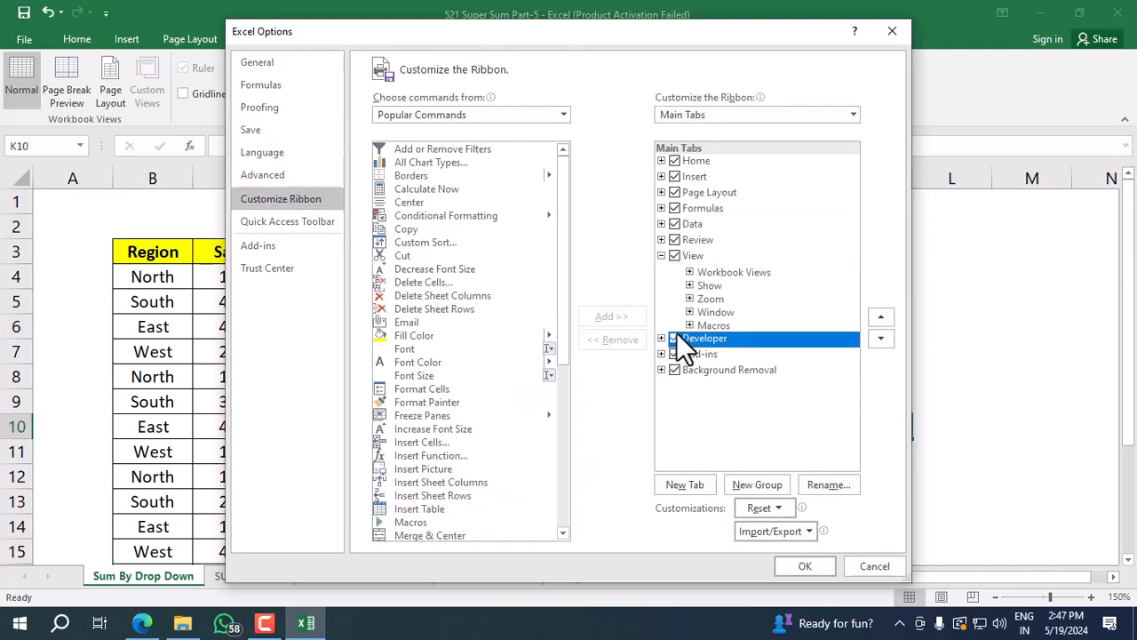
click(783, 567)
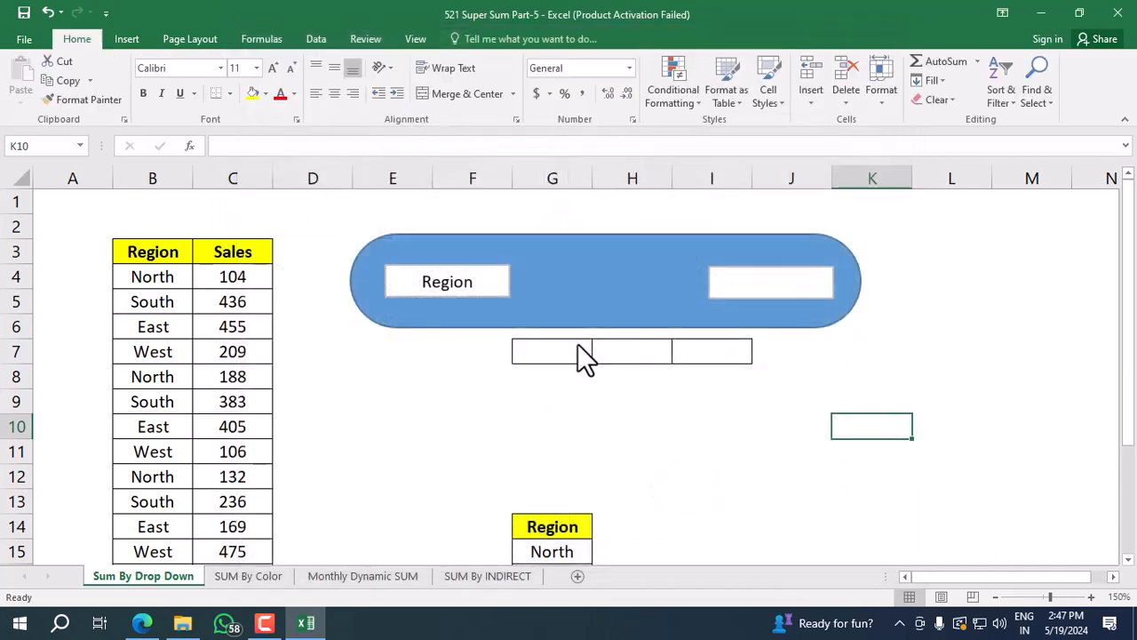
Insert a combo box form control and fit it between the Region text box and the empty text box on the blue shape.
click(484, 44)
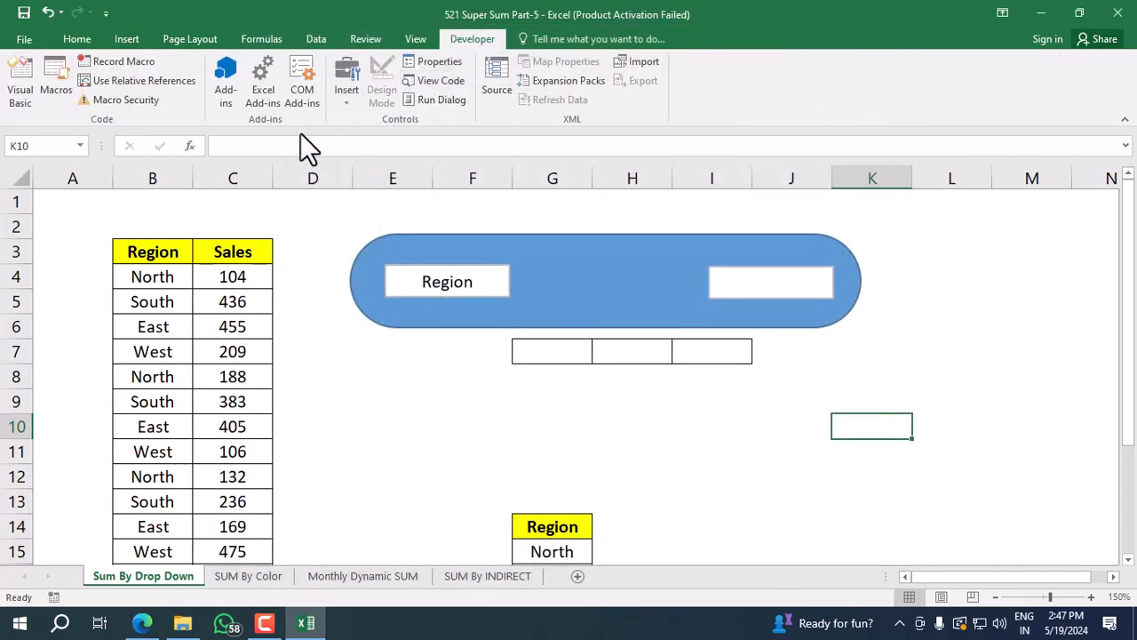
click(351, 105)
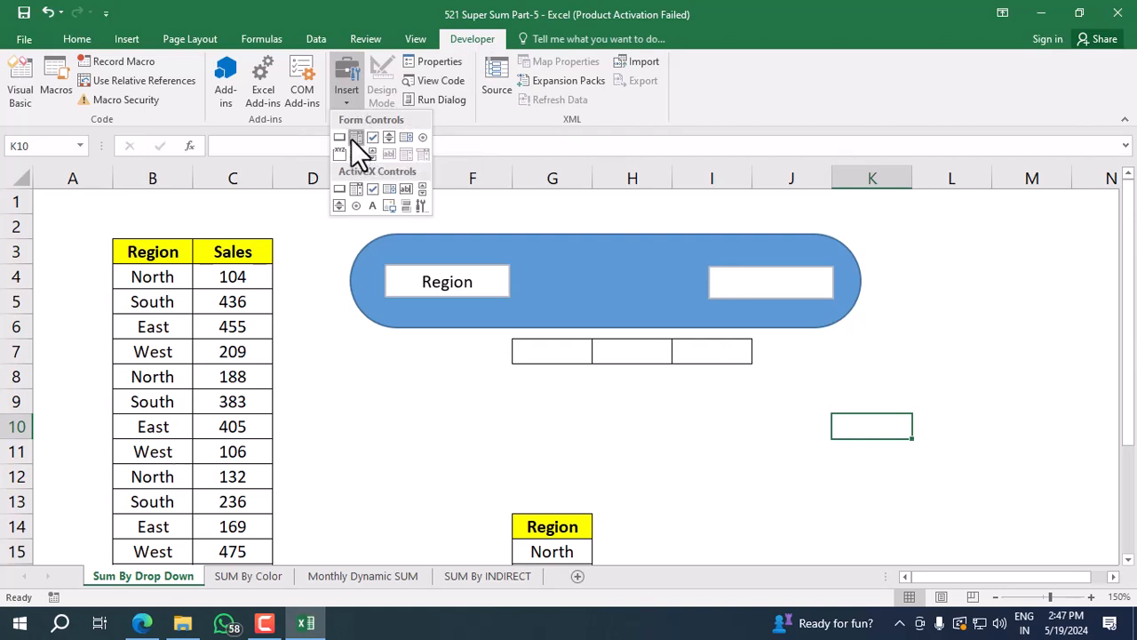
click(353, 138)
drag(570, 281, 692, 400)
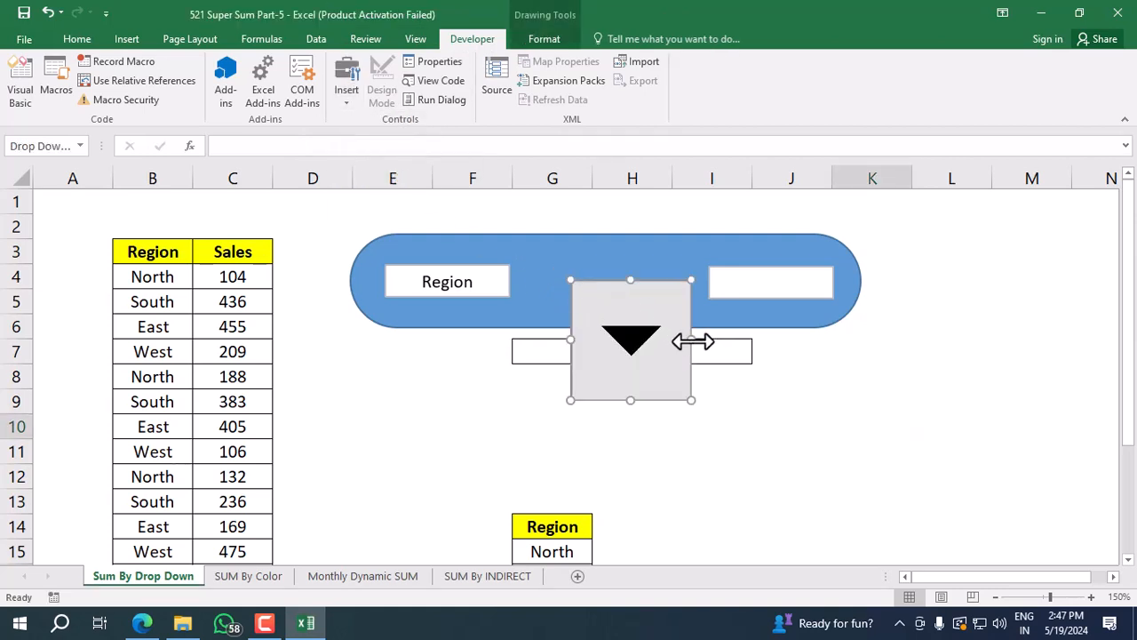
drag(692, 339, 865, 331)
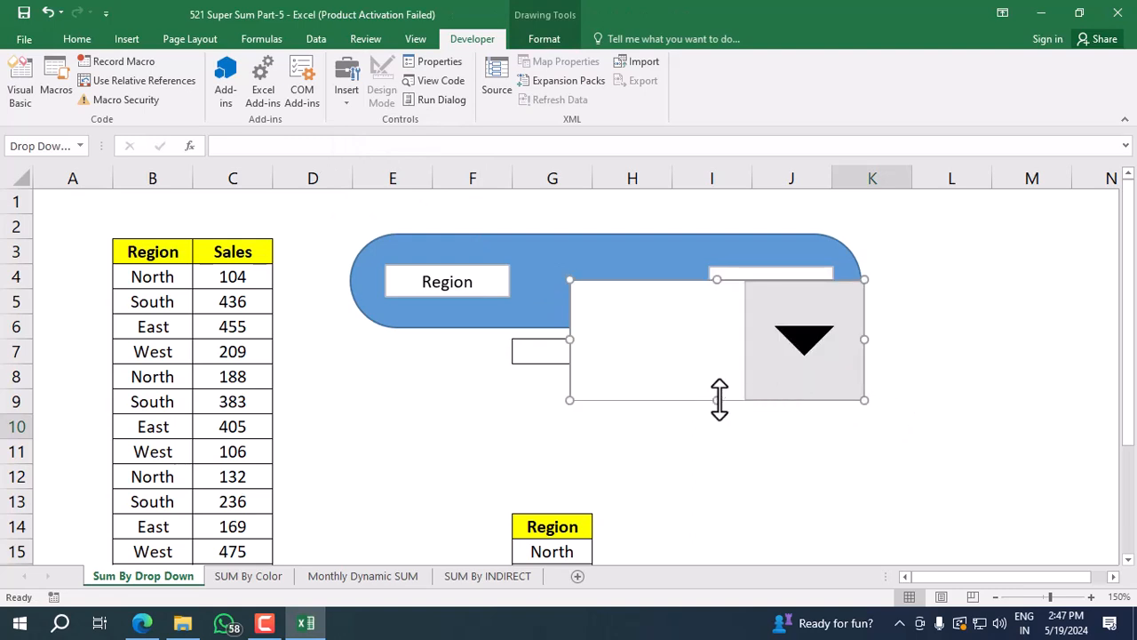
drag(718, 400, 721, 325)
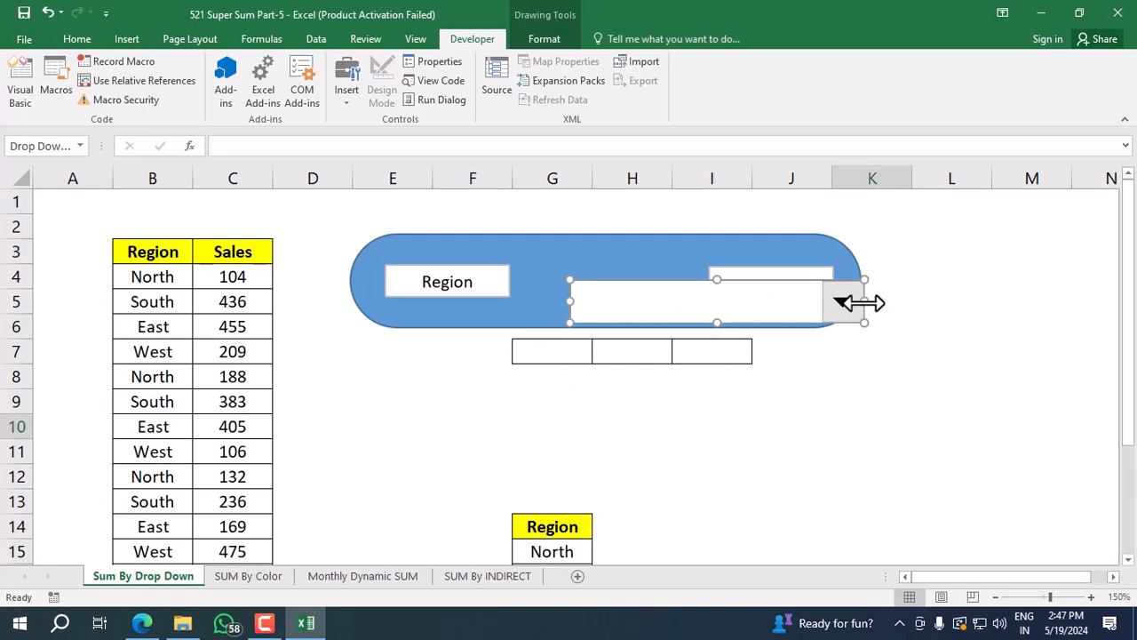
drag(865, 301, 675, 304)
drag(673, 303, 674, 303)
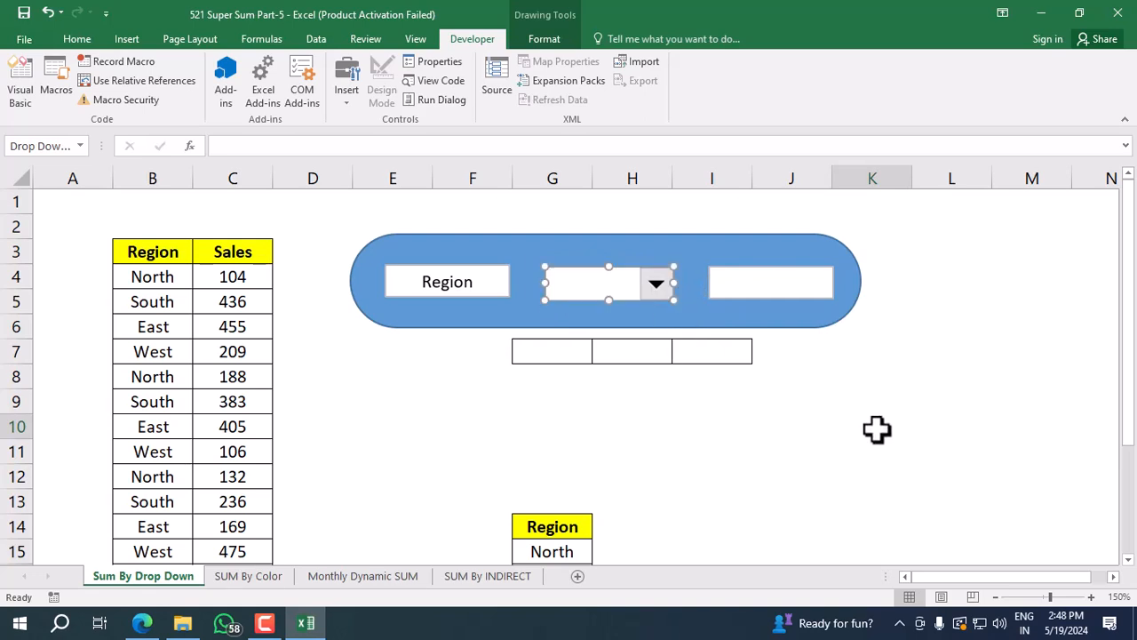
Deselect the new combo box and open its list to check the entries.
click(933, 450)
click(613, 294)
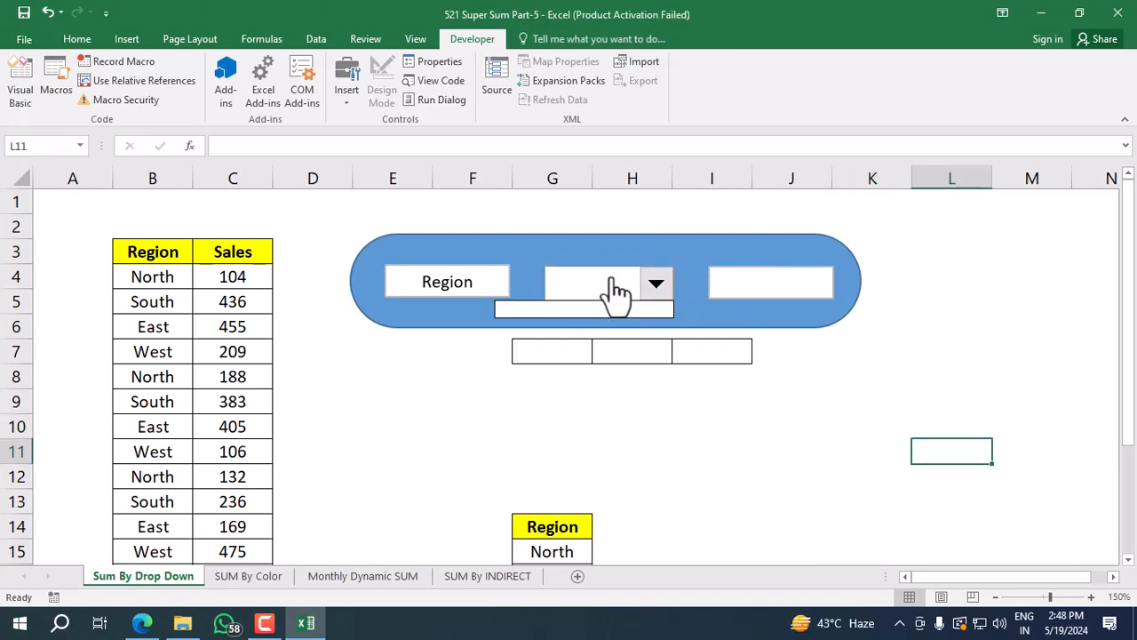
click(797, 482)
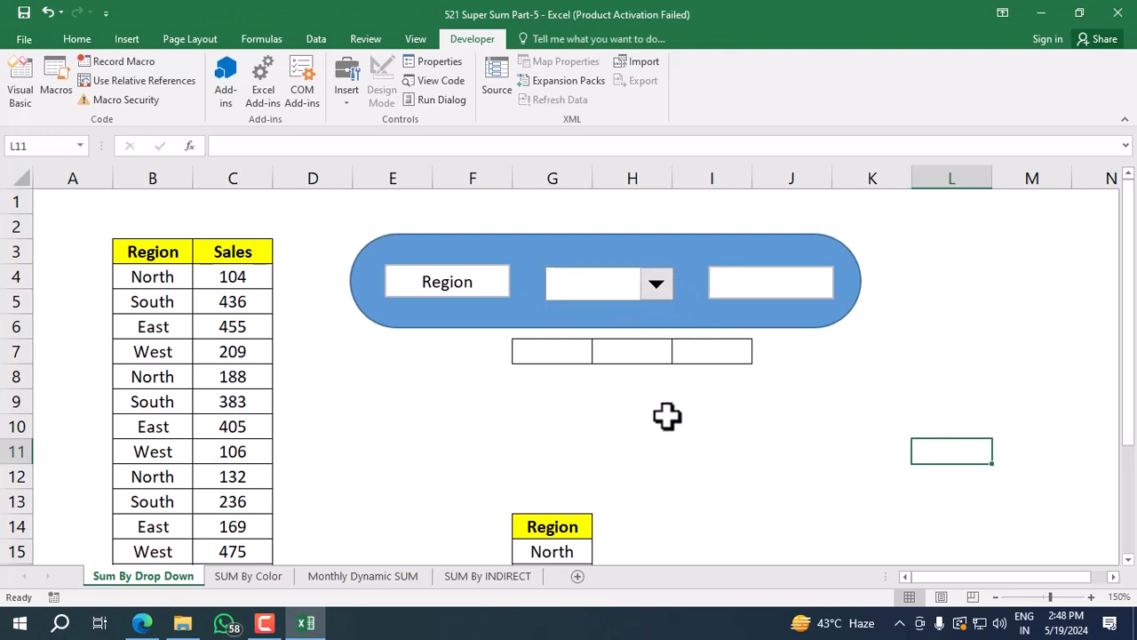
right_click(594, 293)
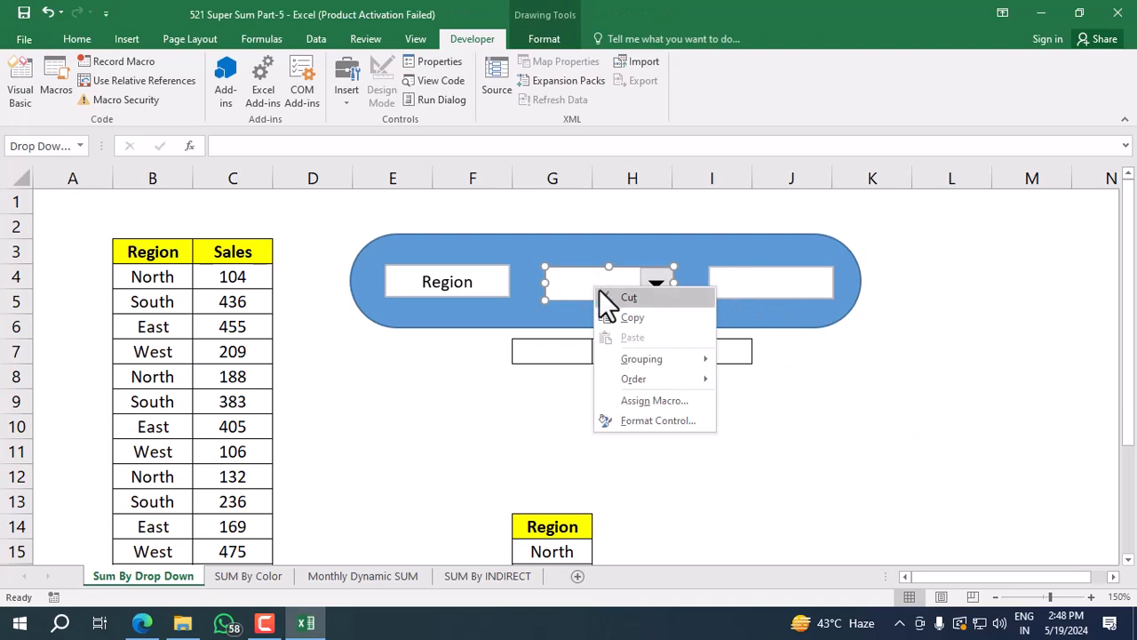
click(653, 401)
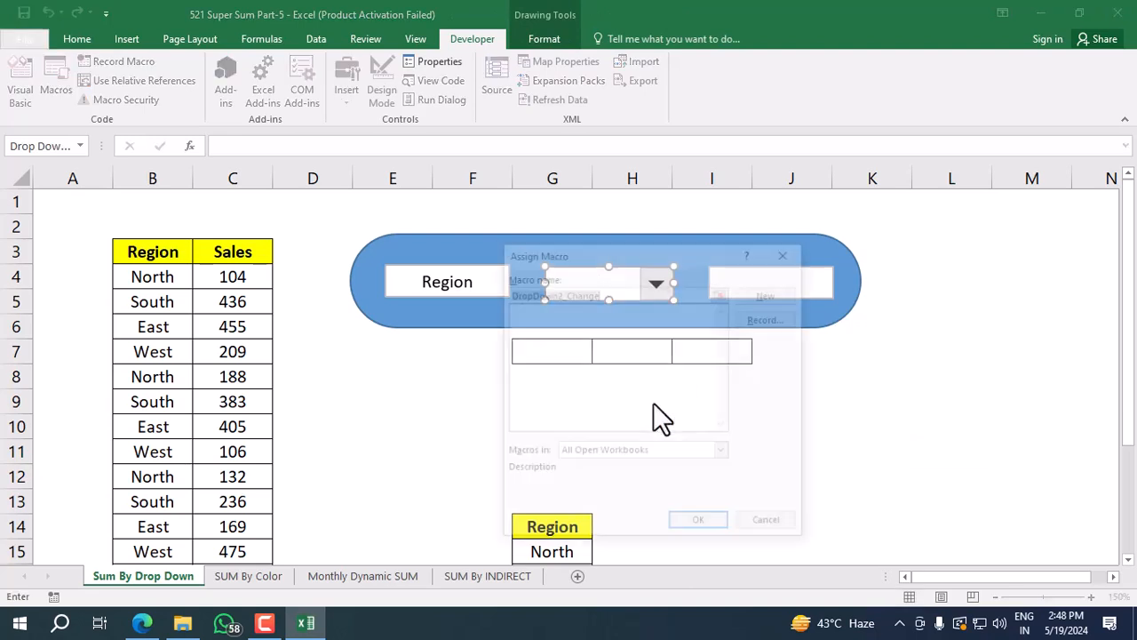
click(788, 252)
Set the combo box's input range to the region names in $G$15:$G$18.
right_click(654, 282)
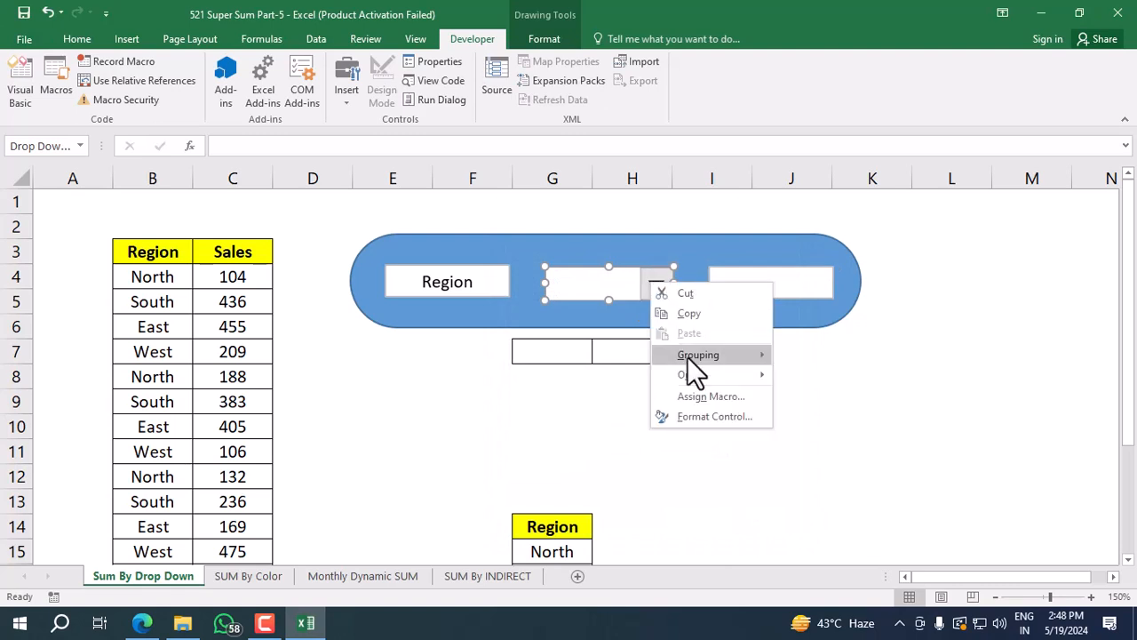
click(699, 417)
drag(432, 27, 889, 119)
click(859, 167)
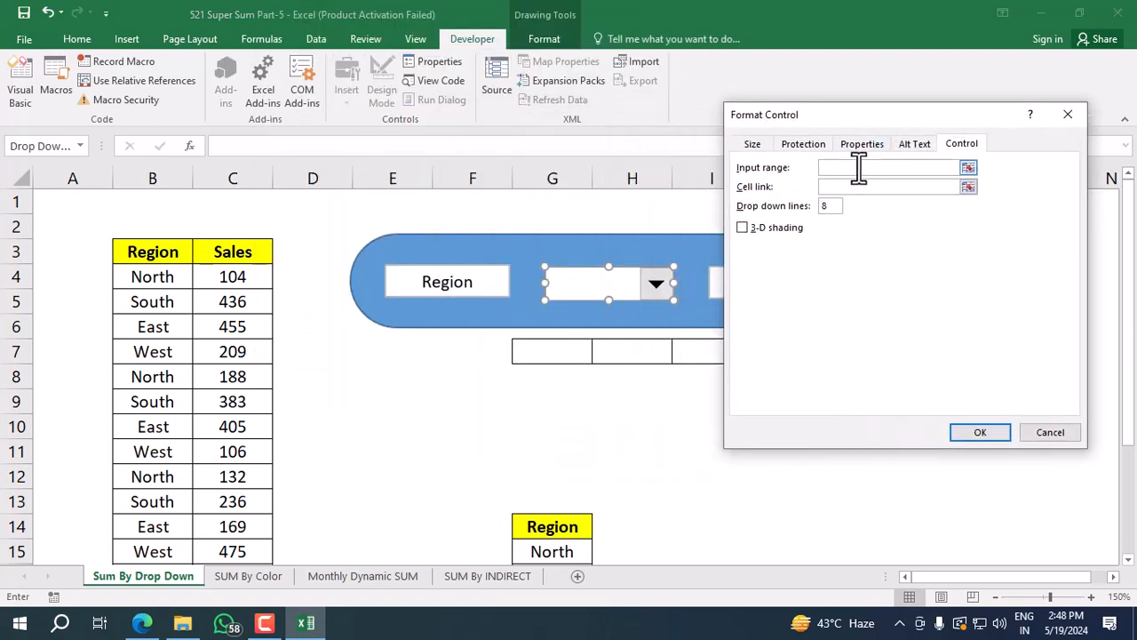
click(560, 354)
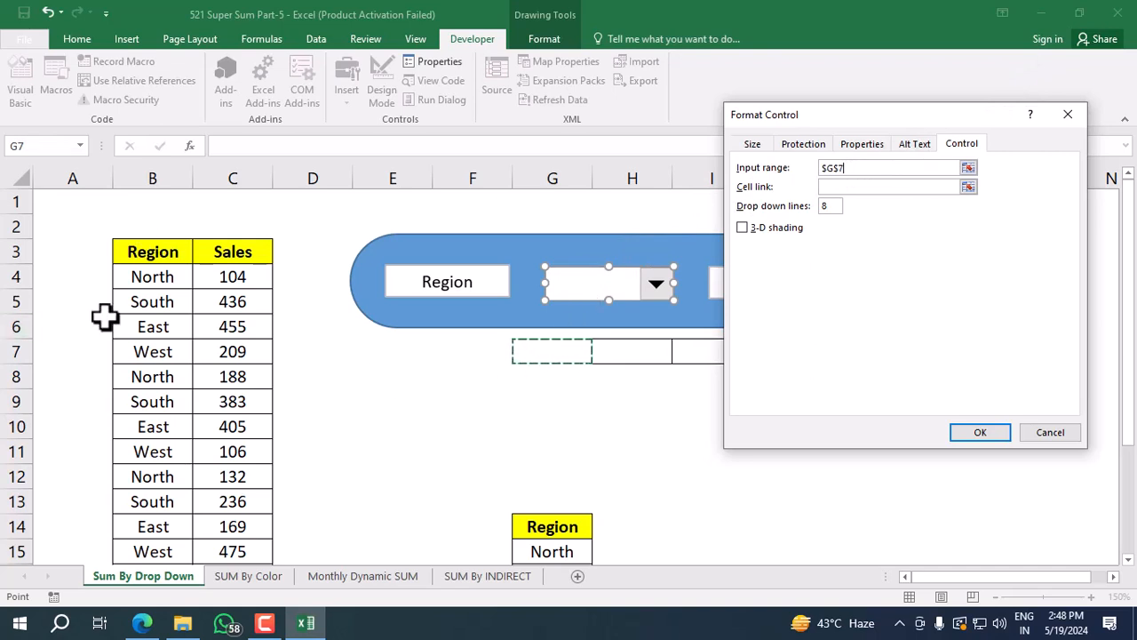
scroll(559, 426, down, 2)
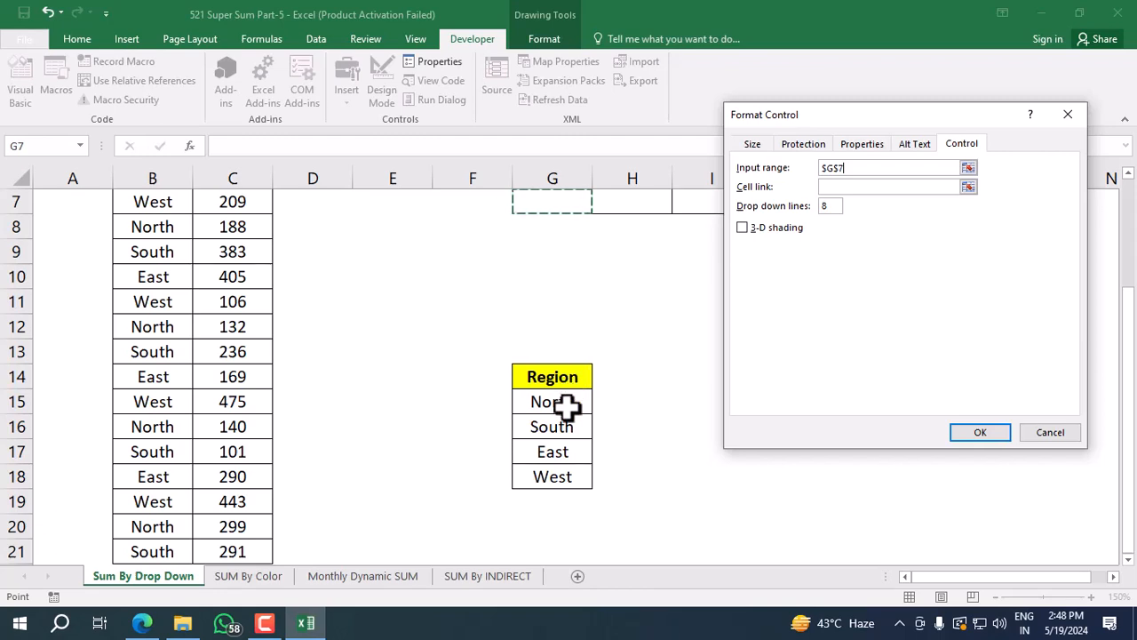
drag(569, 401, 560, 473)
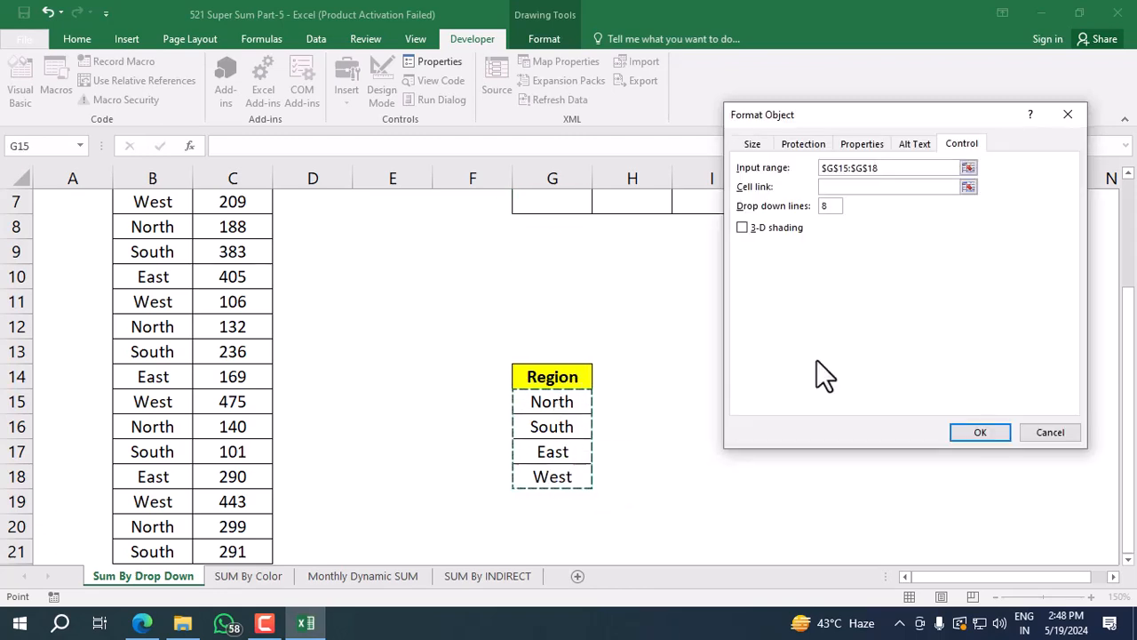
Link the combo box to cell $G$7 and apply the control settings.
click(898, 188)
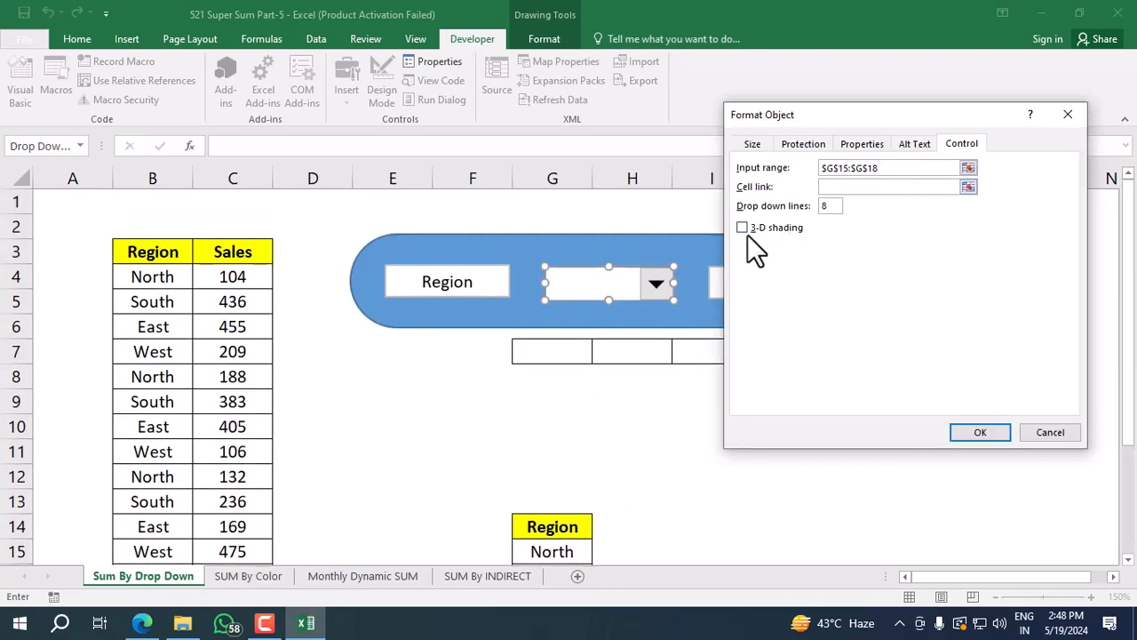
click(540, 354)
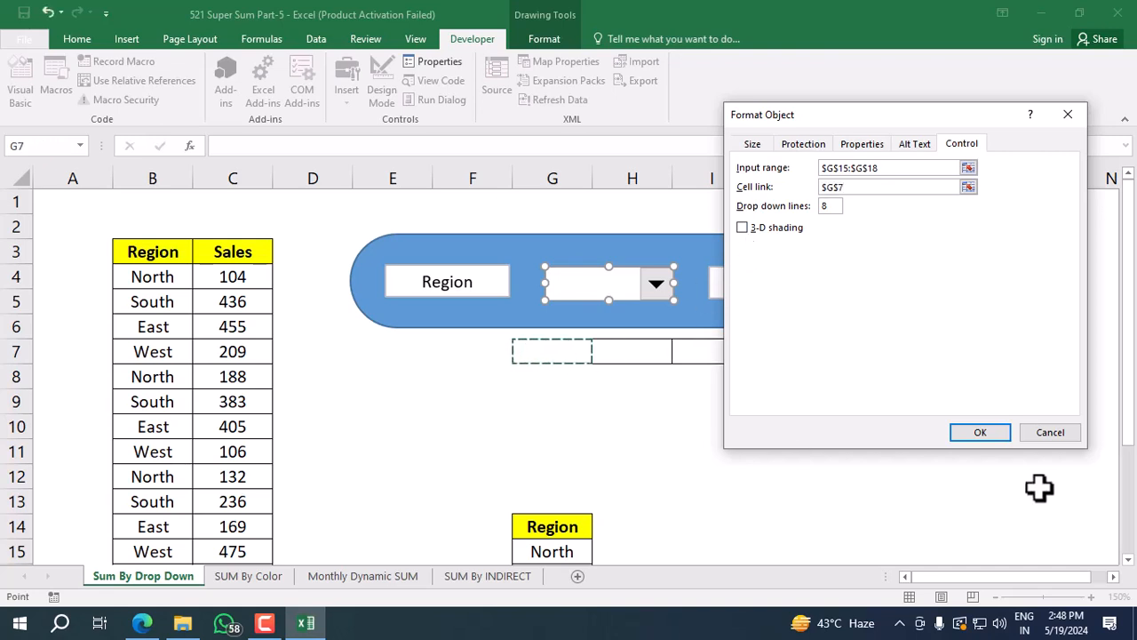
click(964, 432)
click(610, 432)
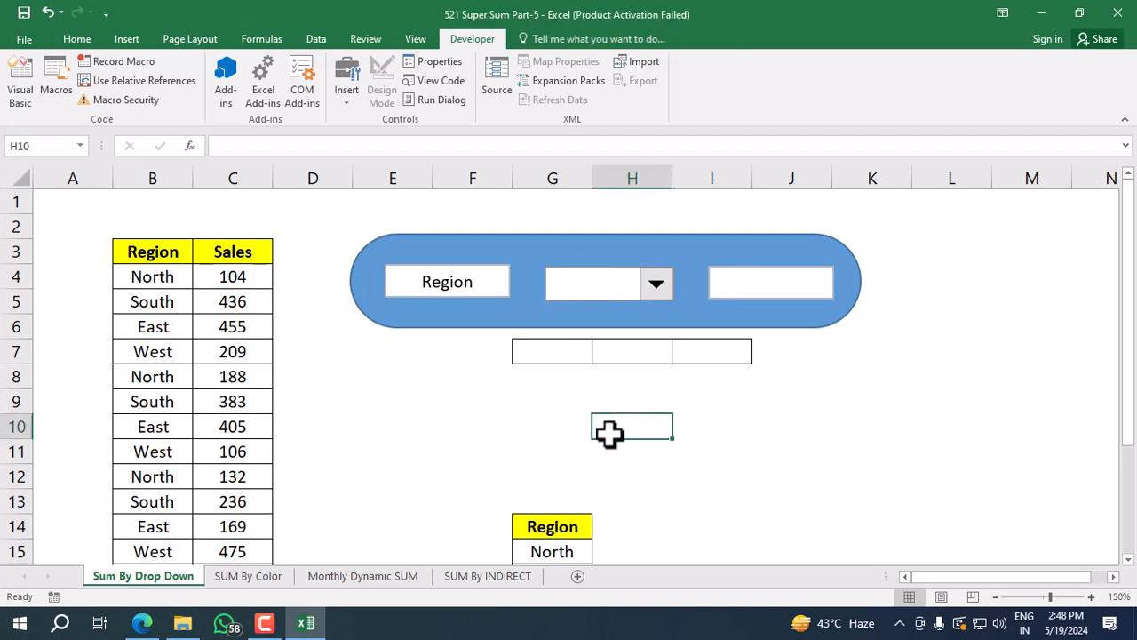
Test the combo box by choosing North, East and West, and leave South selected.
click(655, 284)
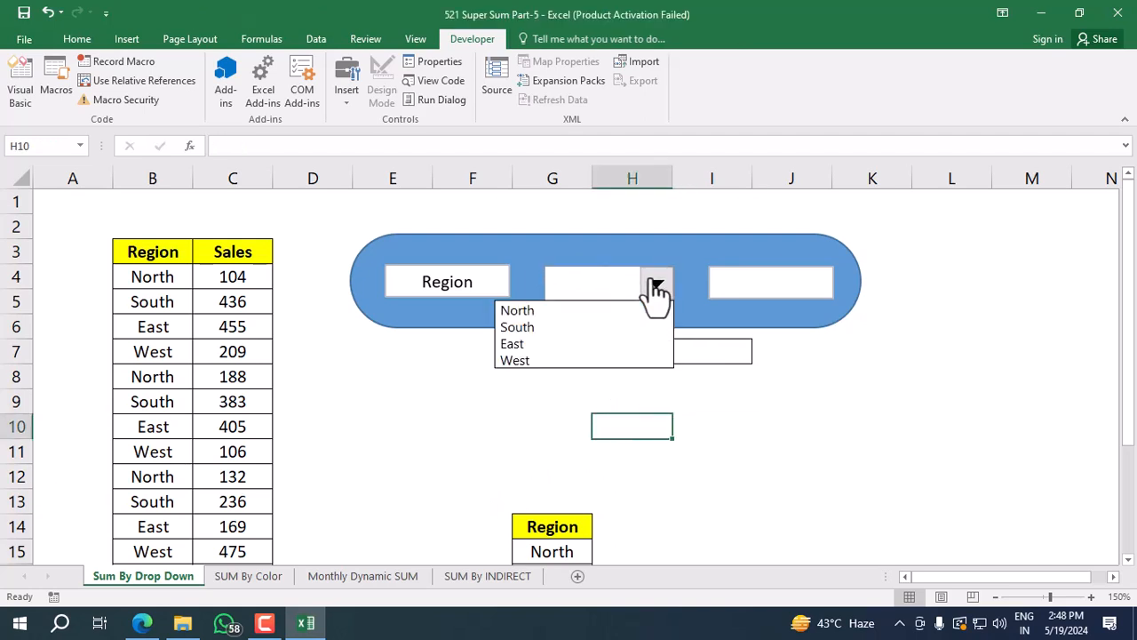
click(597, 310)
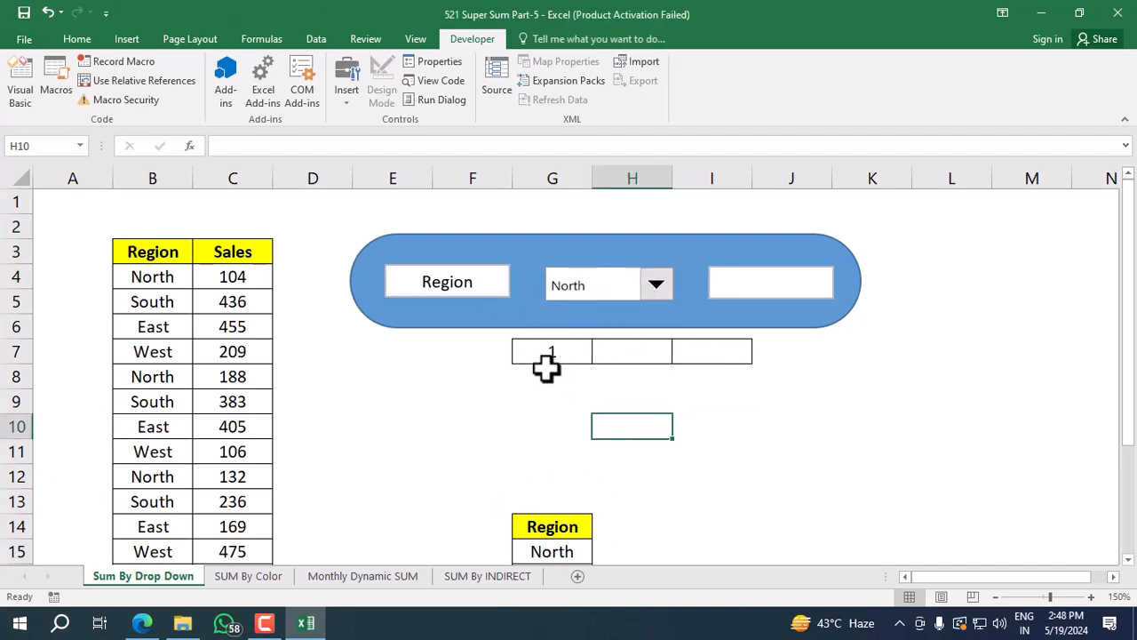
click(656, 286)
click(606, 342)
click(655, 284)
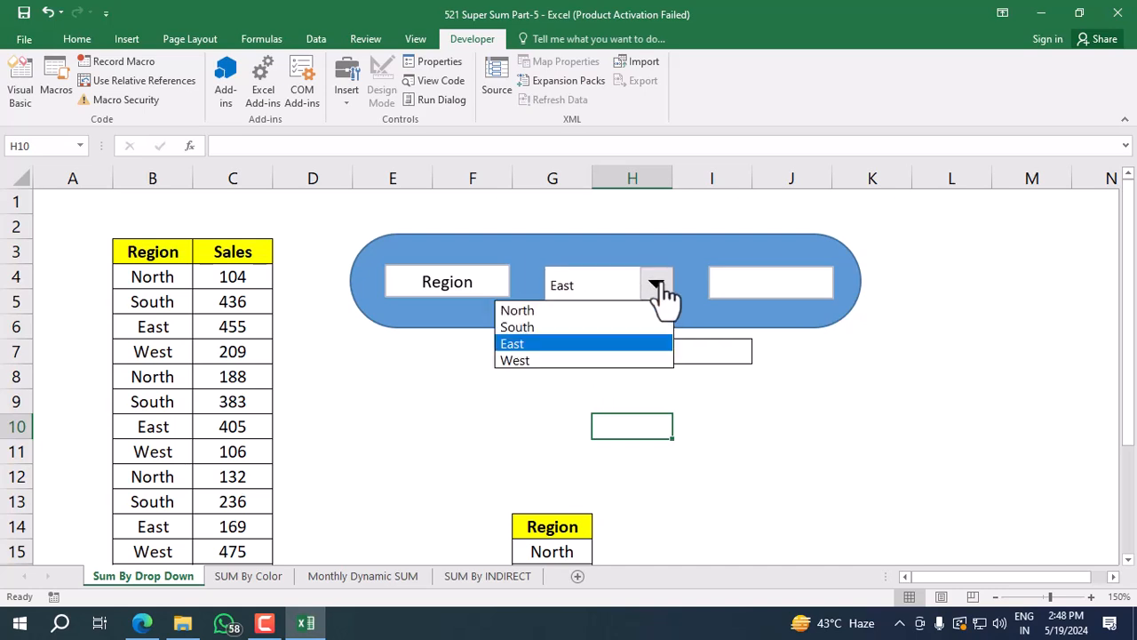
click(597, 360)
click(656, 284)
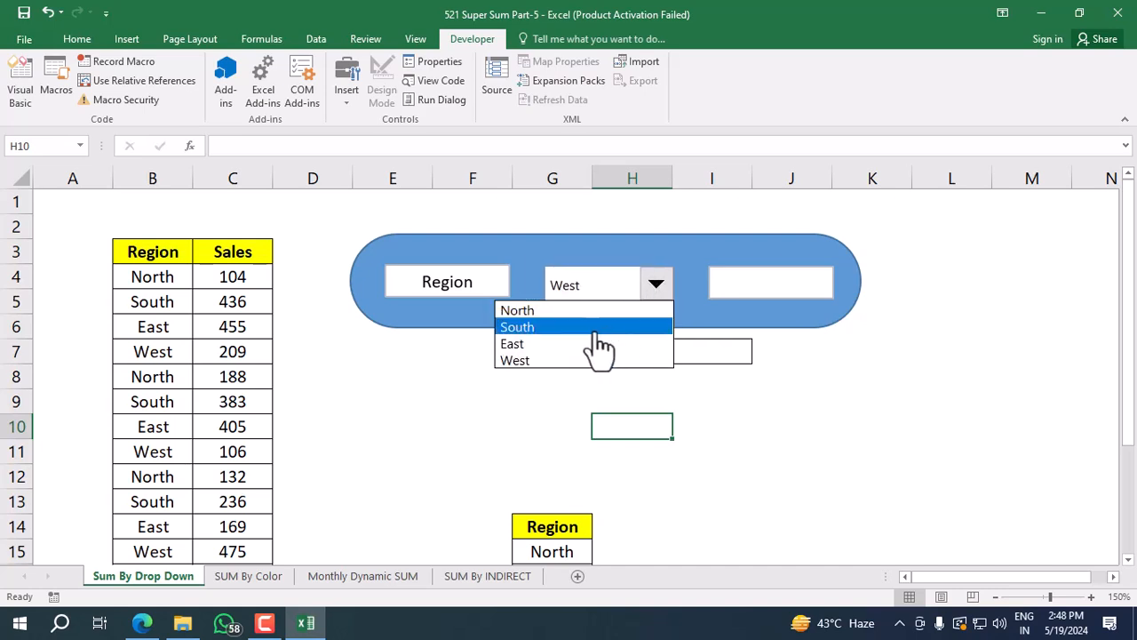
click(596, 327)
click(782, 500)
click(619, 290)
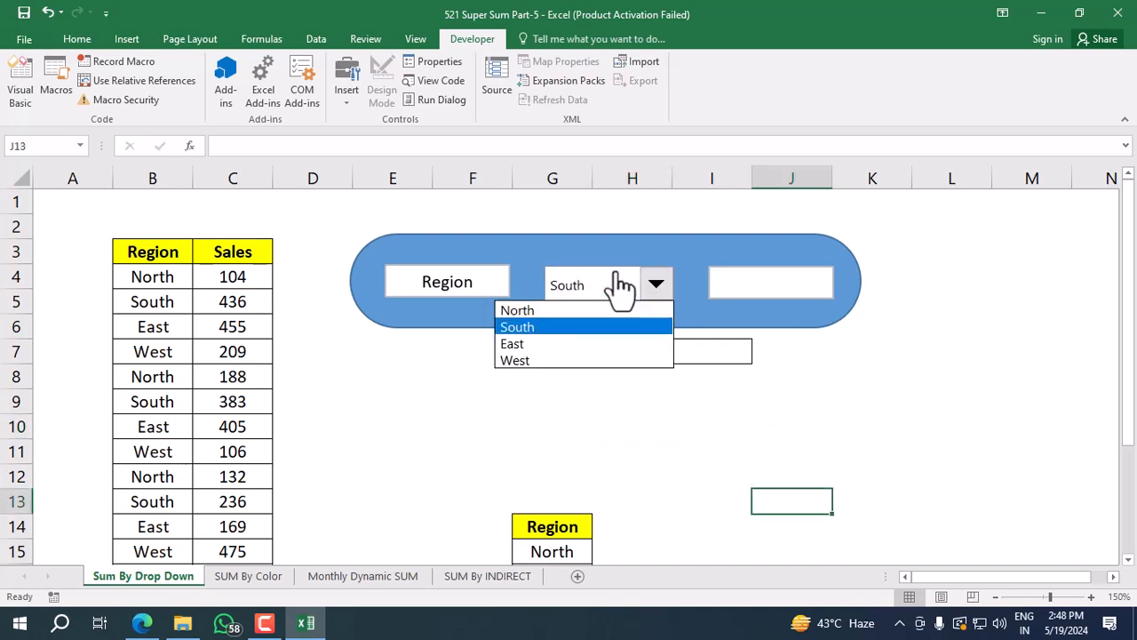
click(652, 286)
click(650, 281)
click(695, 426)
click(485, 292)
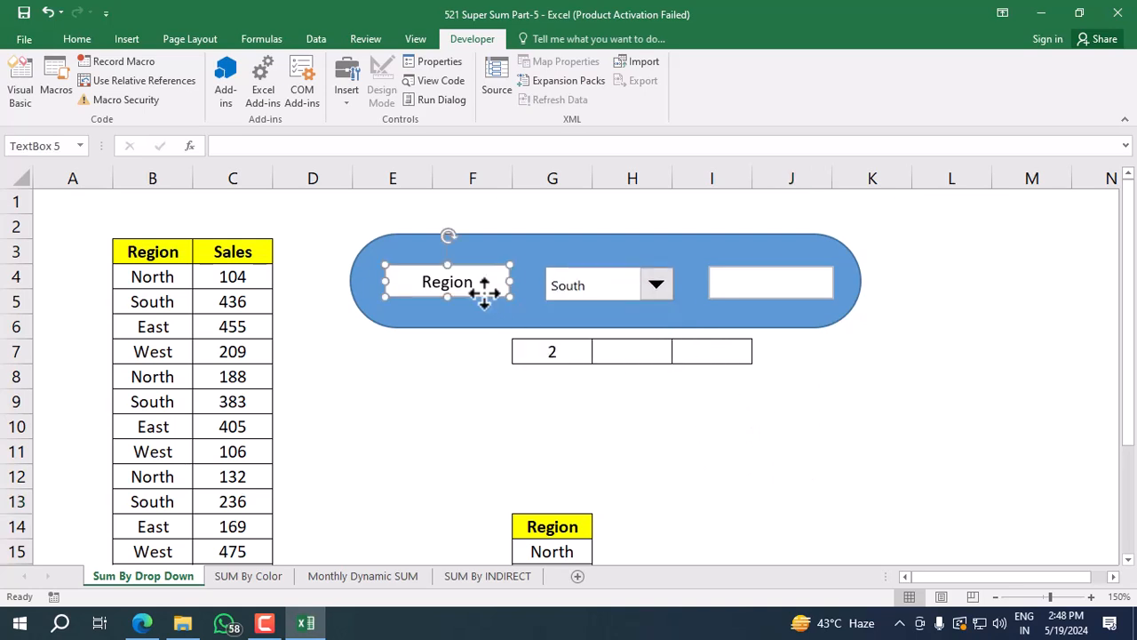
ctrl+click(579, 286)
ctrl+click(751, 286)
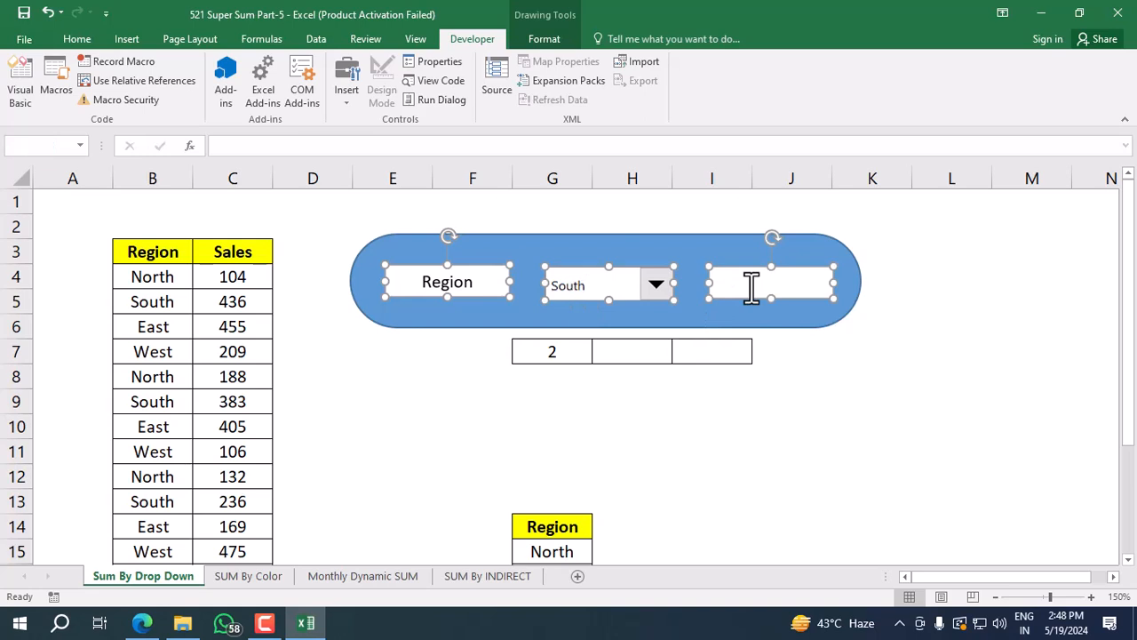
right_click(751, 286)
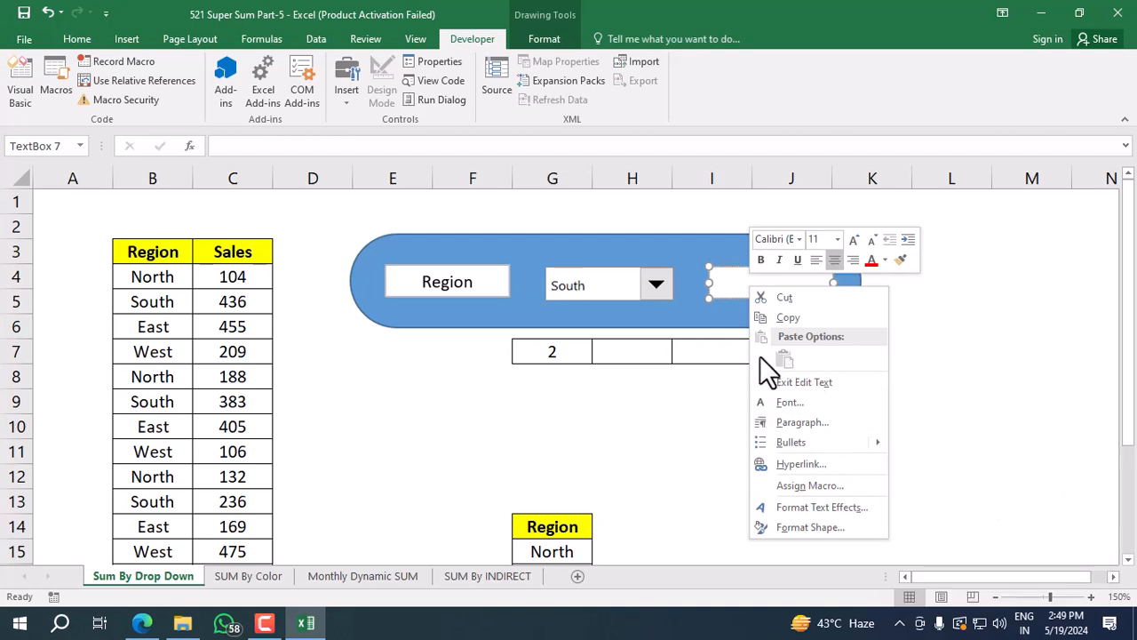
key(Escape)
click(549, 41)
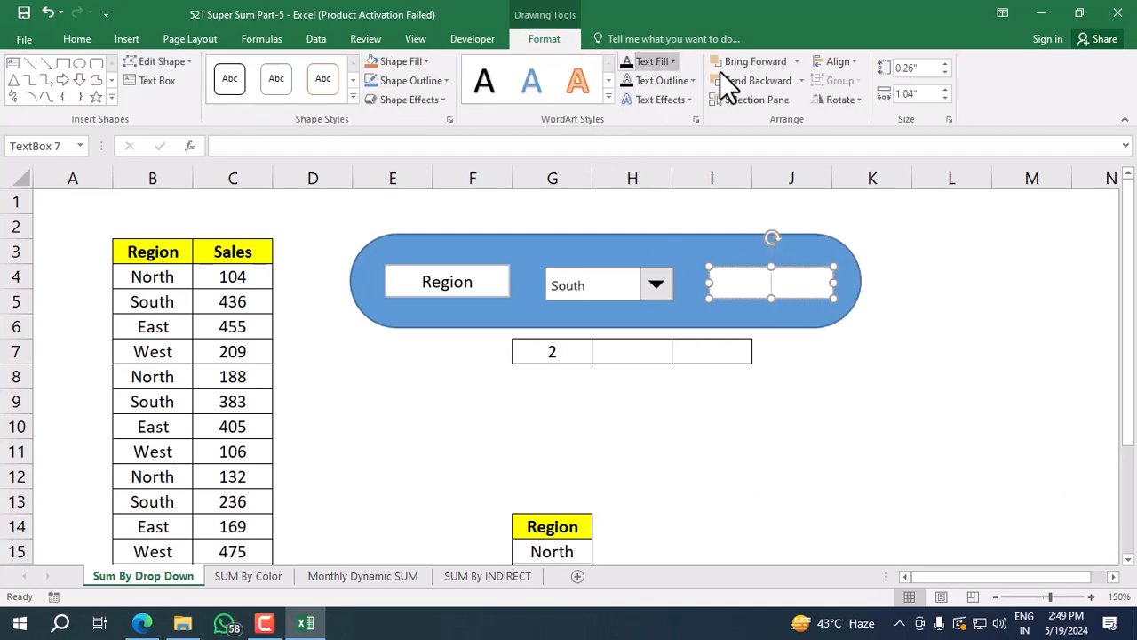
click(855, 62)
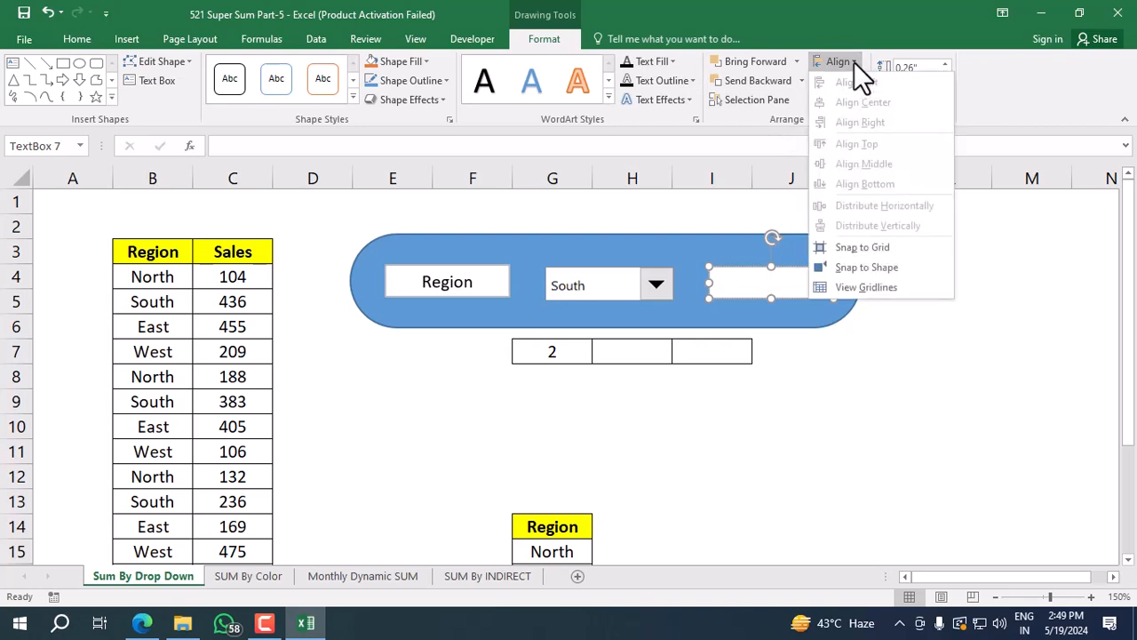
click(474, 281)
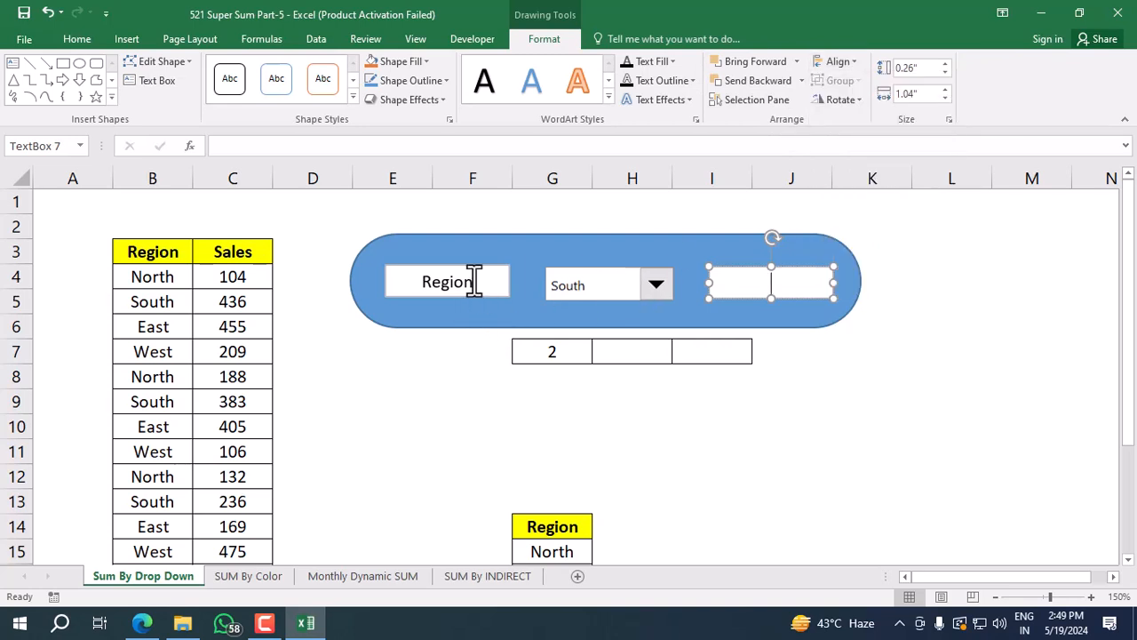
Distribute the Region text box, the combo box and the empty text box evenly, both horizontally and vertically, and deselect them.
ctrl+click(479, 288)
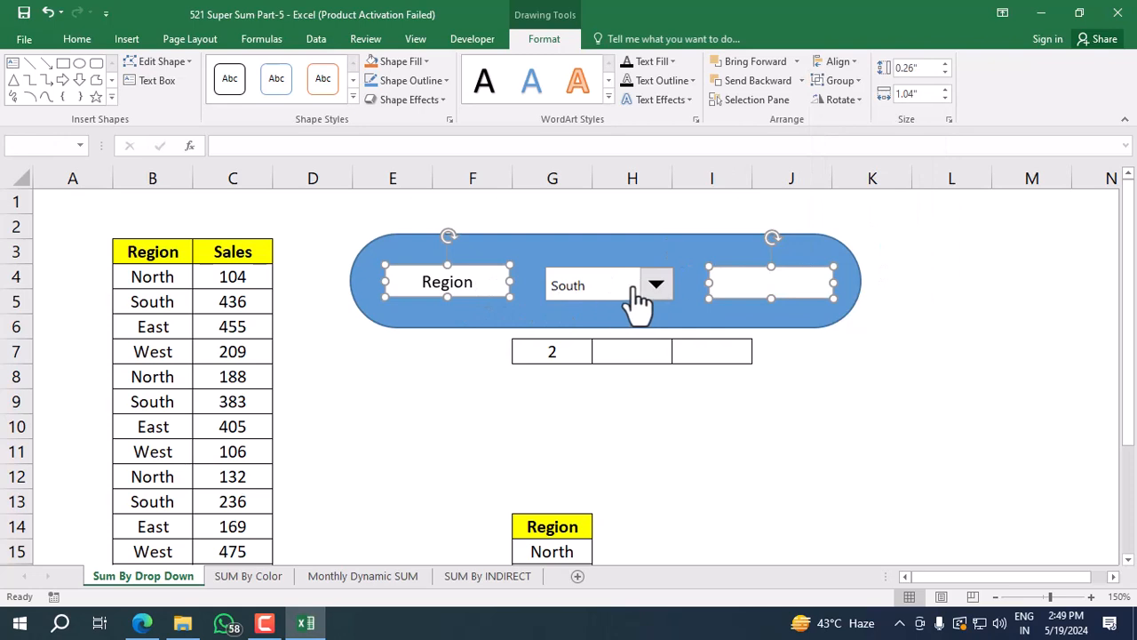
ctrl+click(627, 284)
click(854, 61)
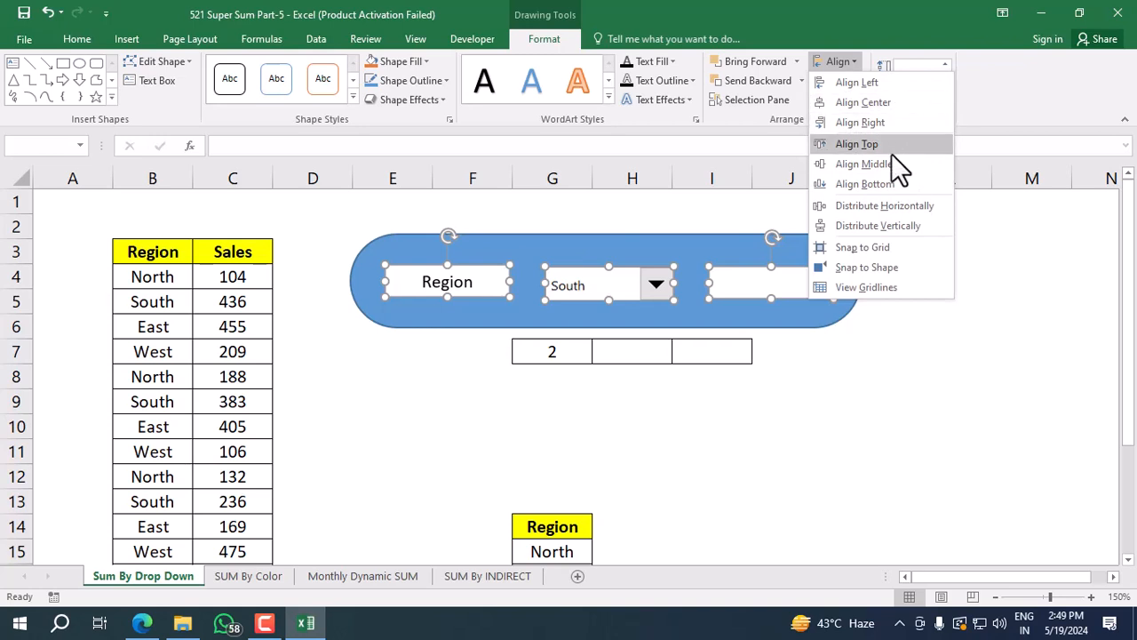
click(902, 210)
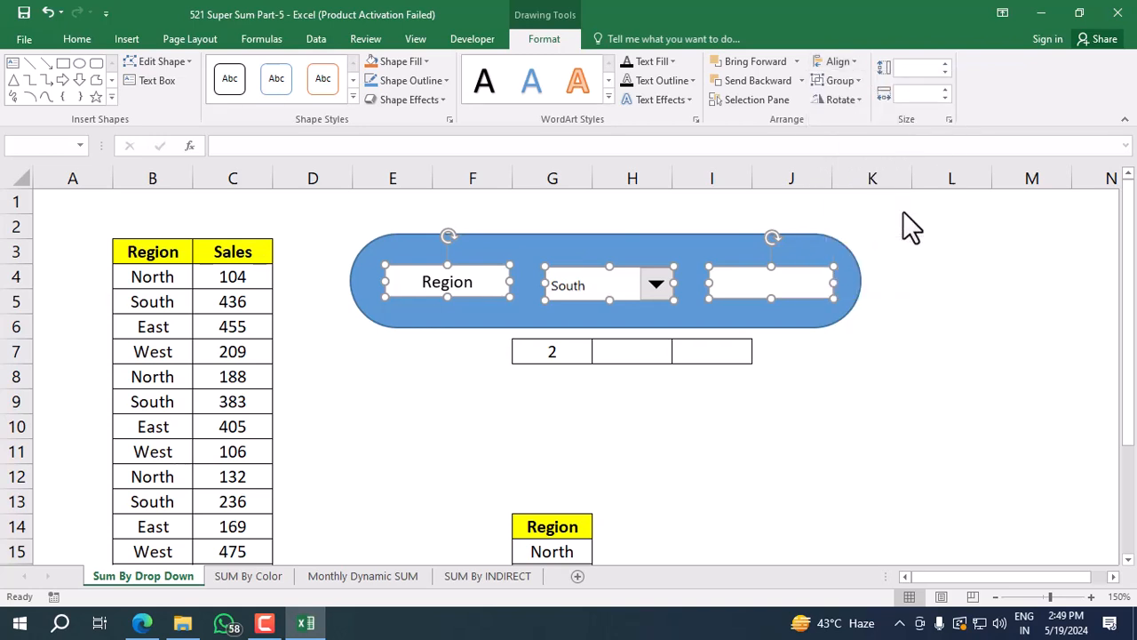
click(835, 62)
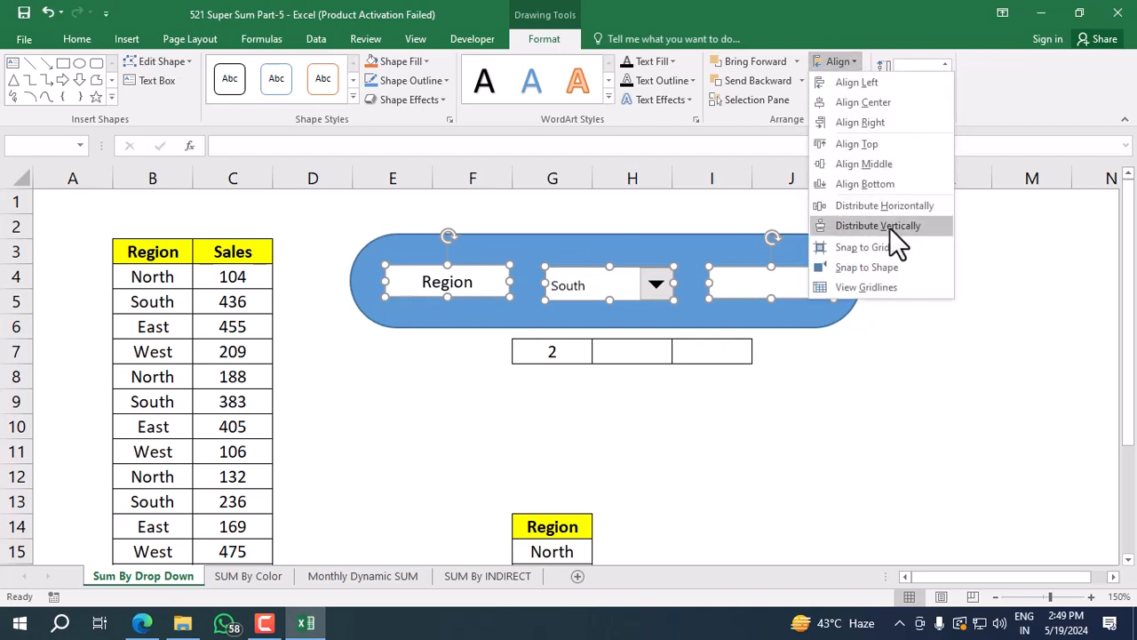
click(891, 226)
click(950, 335)
click(802, 447)
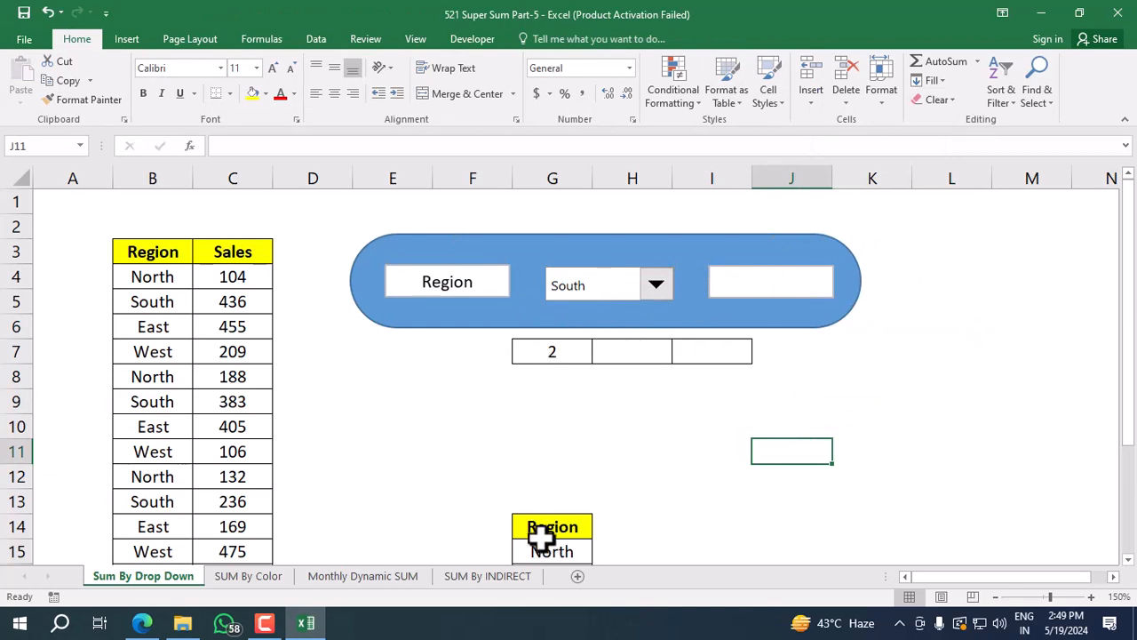
Start a CHOOSE formula in cell H7 with the combo box's linked cell G7 as the index number.
scroll(552, 520, down, 1)
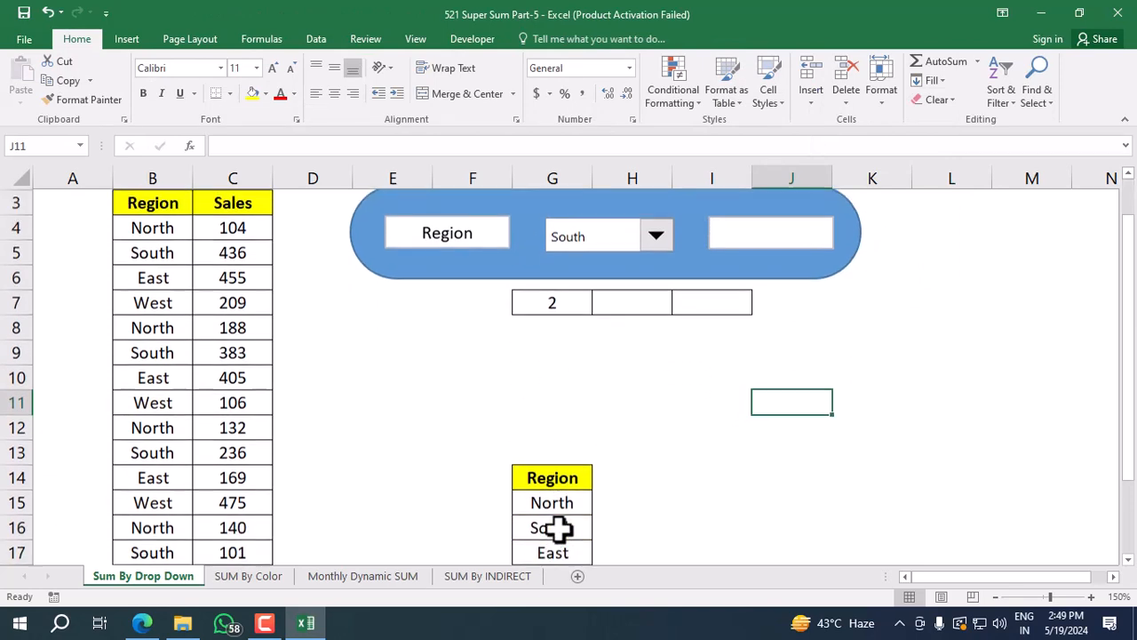
scroll(548, 484, up, 1)
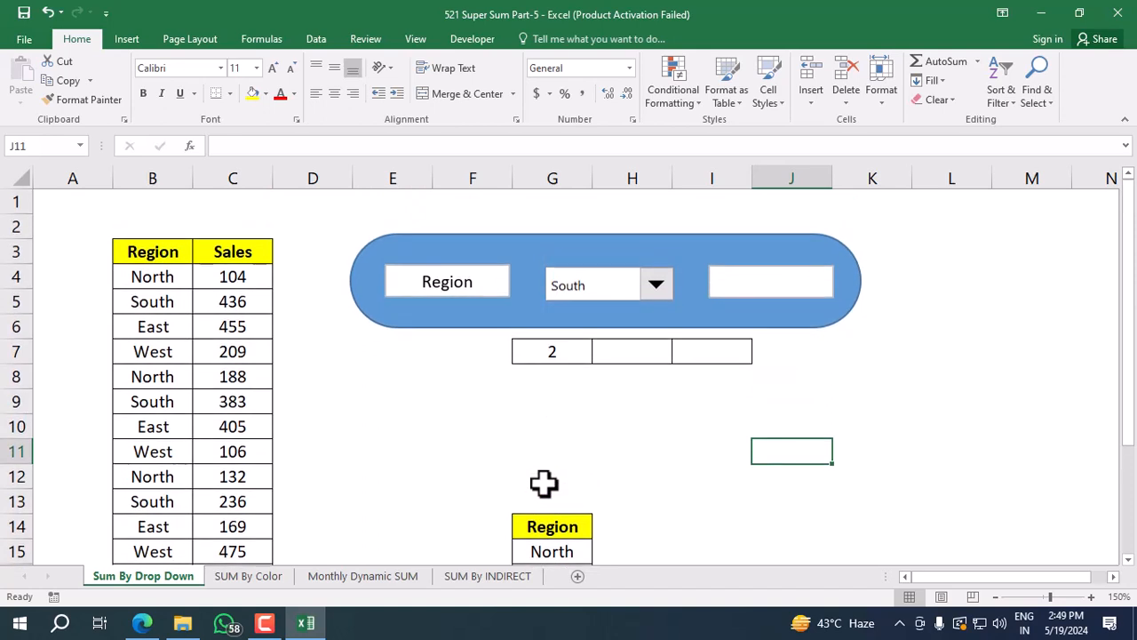
click(632, 347)
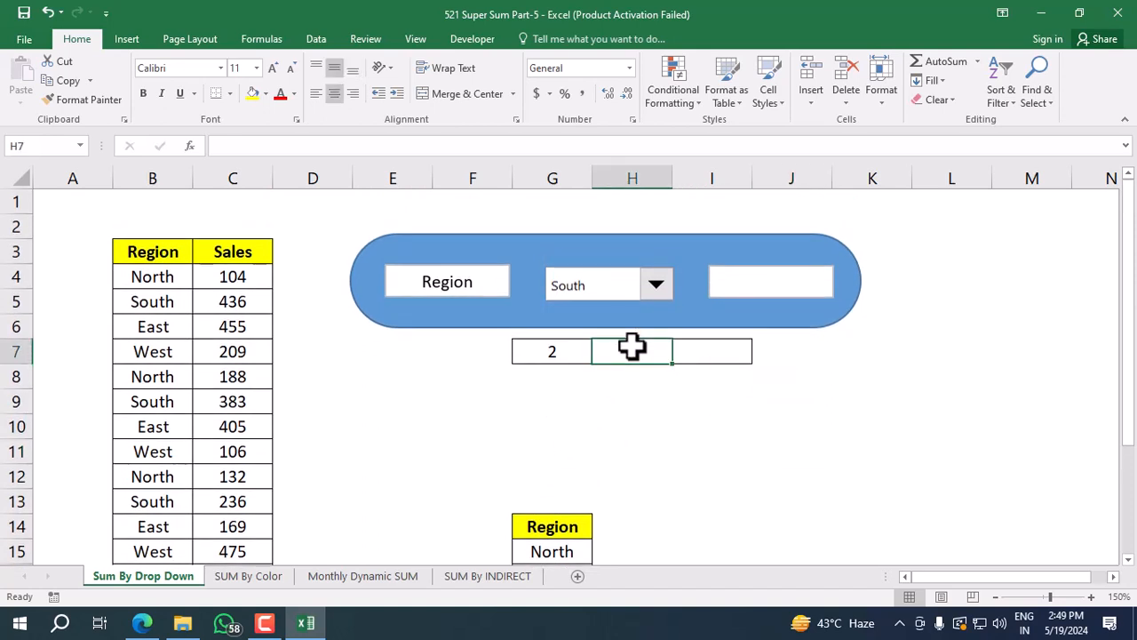
text(=ch)
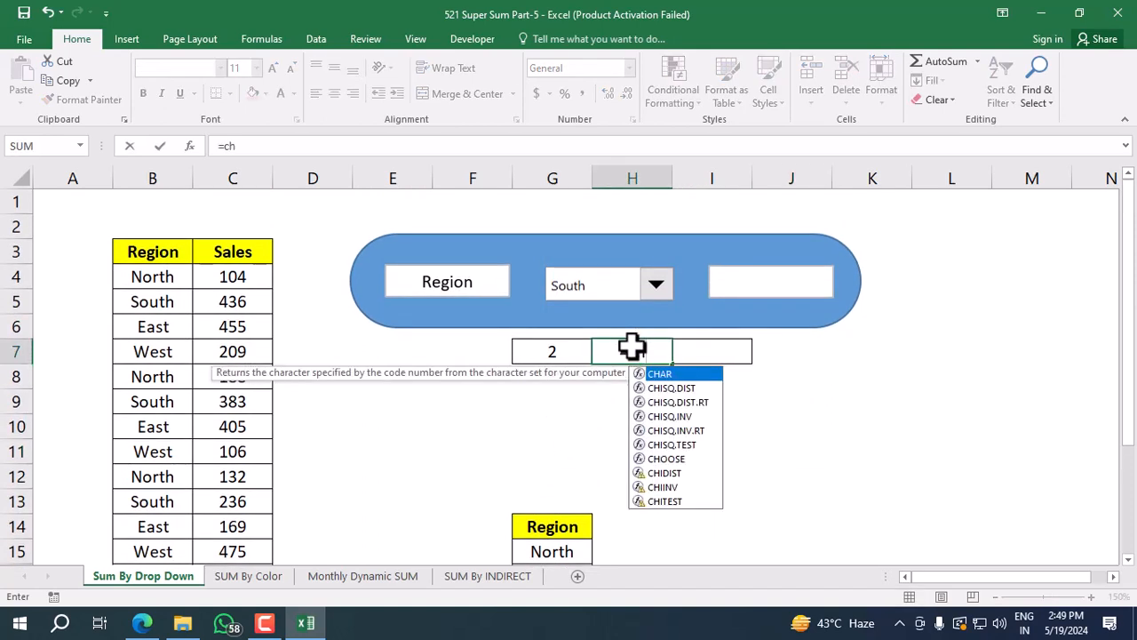
text(oo)
key(Tab)
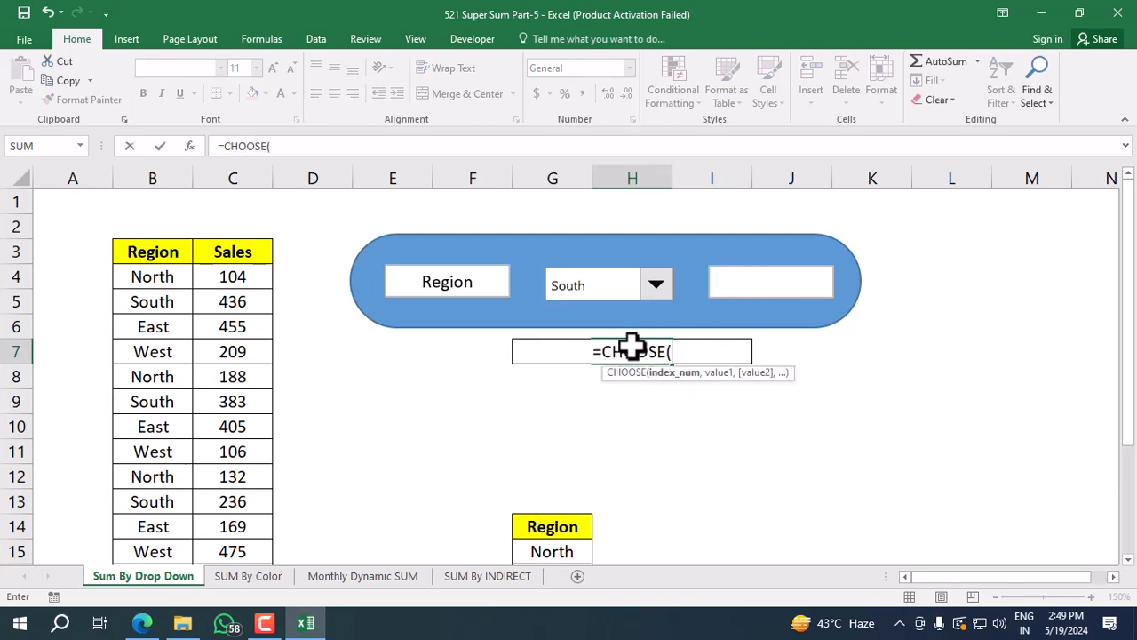
key(Left)
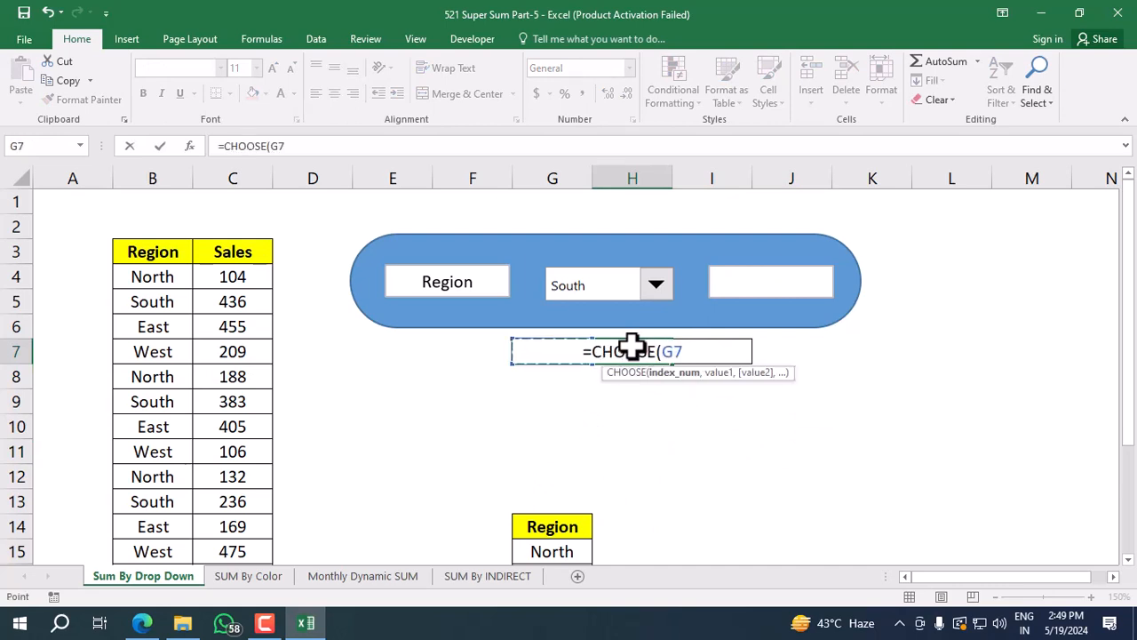
text(,)
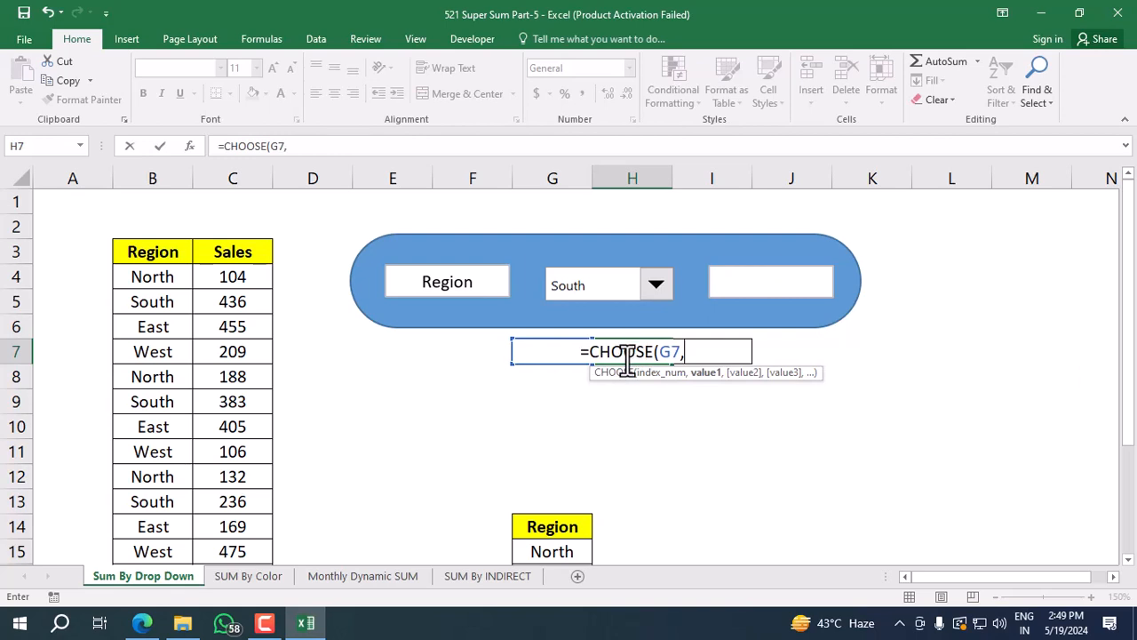
Add the region cells G15, G16, G17 and G18 as the CHOOSE values and complete the formula.
scroll(627, 363, down, 1)
click(552, 478)
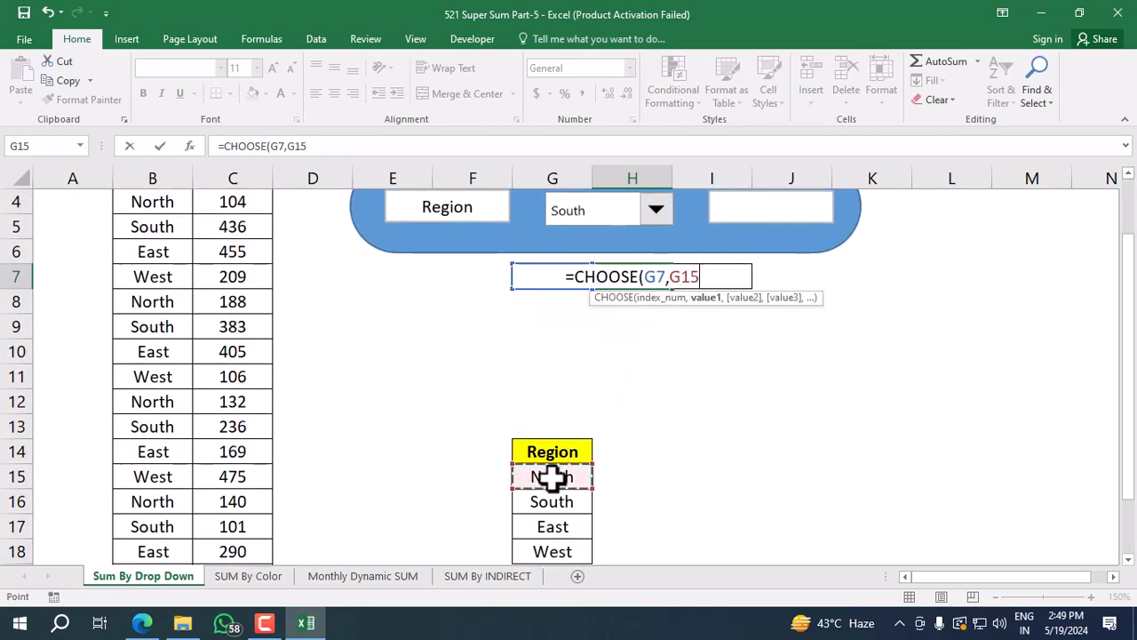
text(,)
click(551, 503)
text(,)
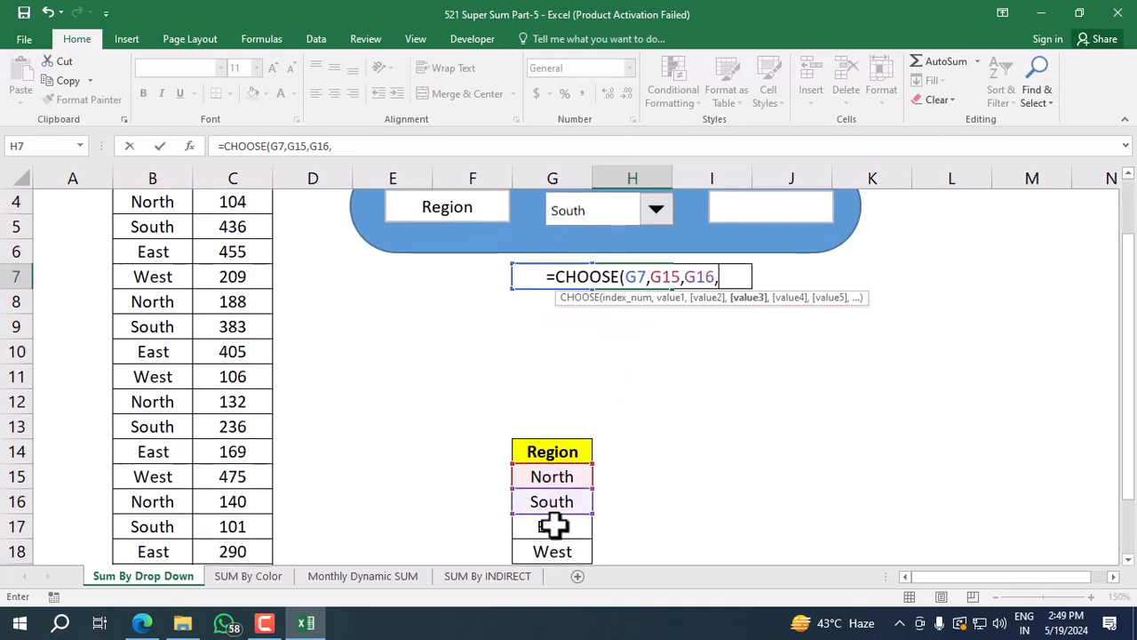
click(553, 527)
text(,)
click(553, 551)
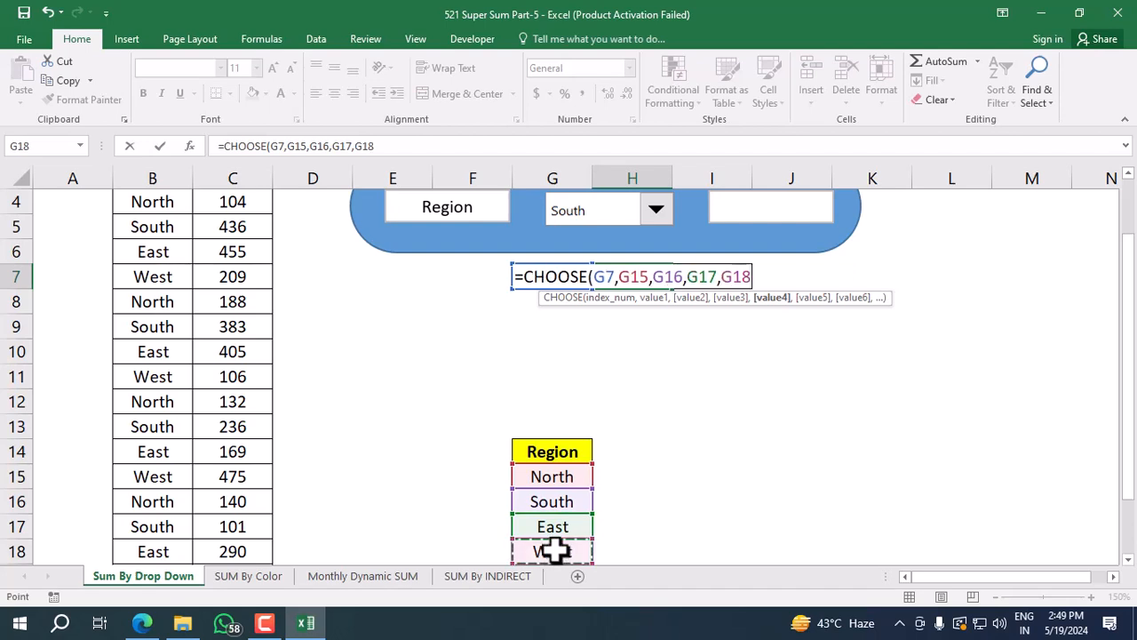
text())
key(Return)
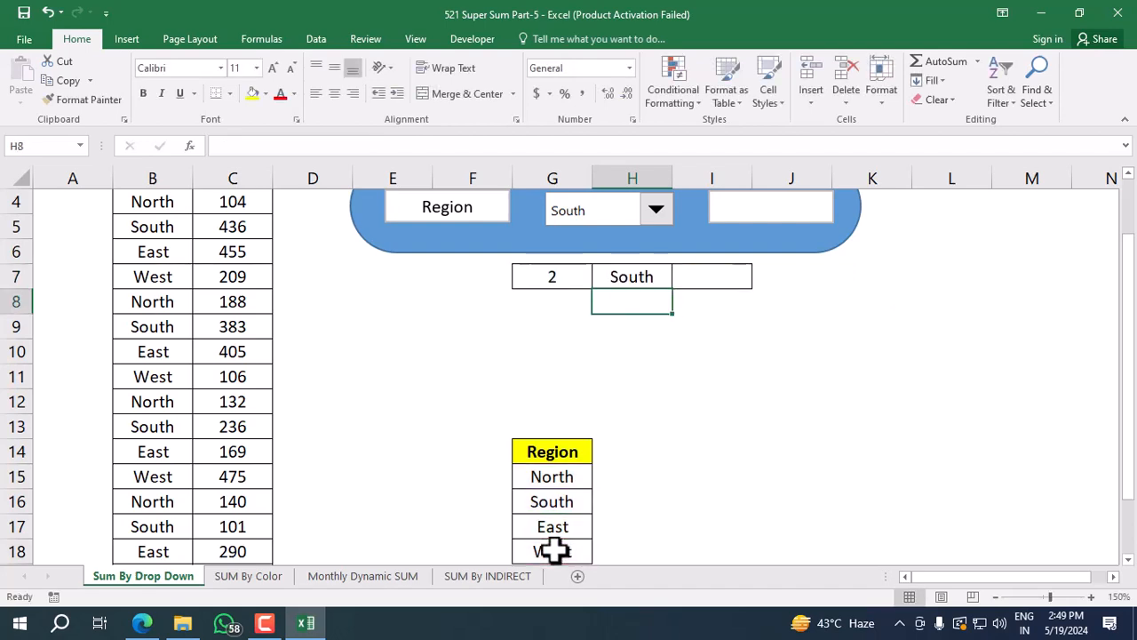
Test the CHOOSE formula by choosing East in the combo box, and inspect cell H7.
scroll(534, 479, up, 1)
click(658, 284)
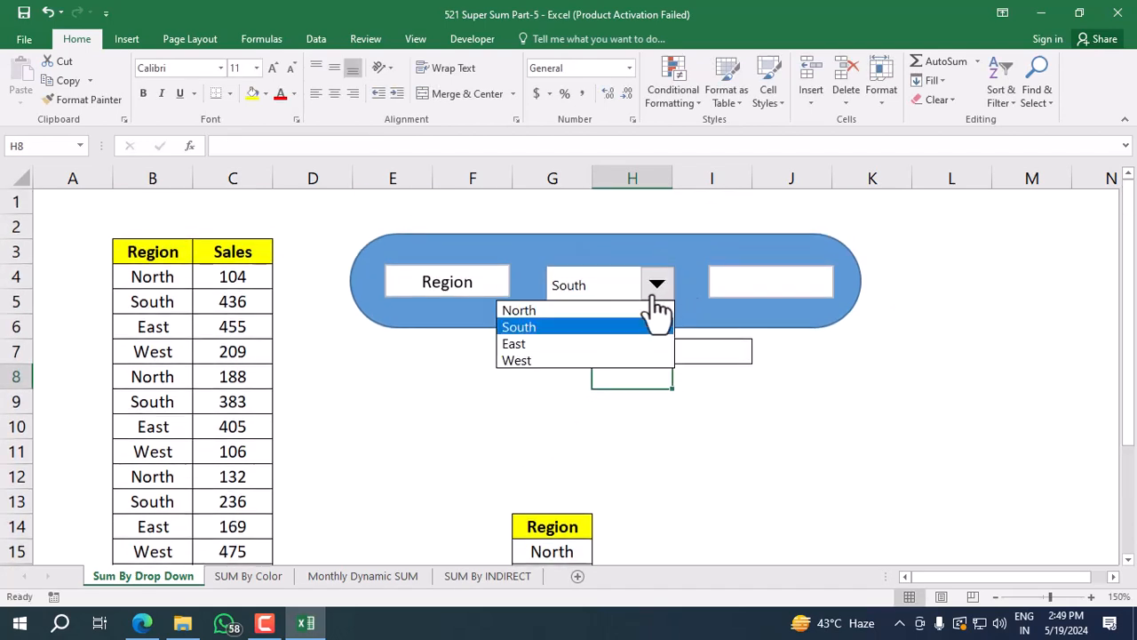
click(594, 344)
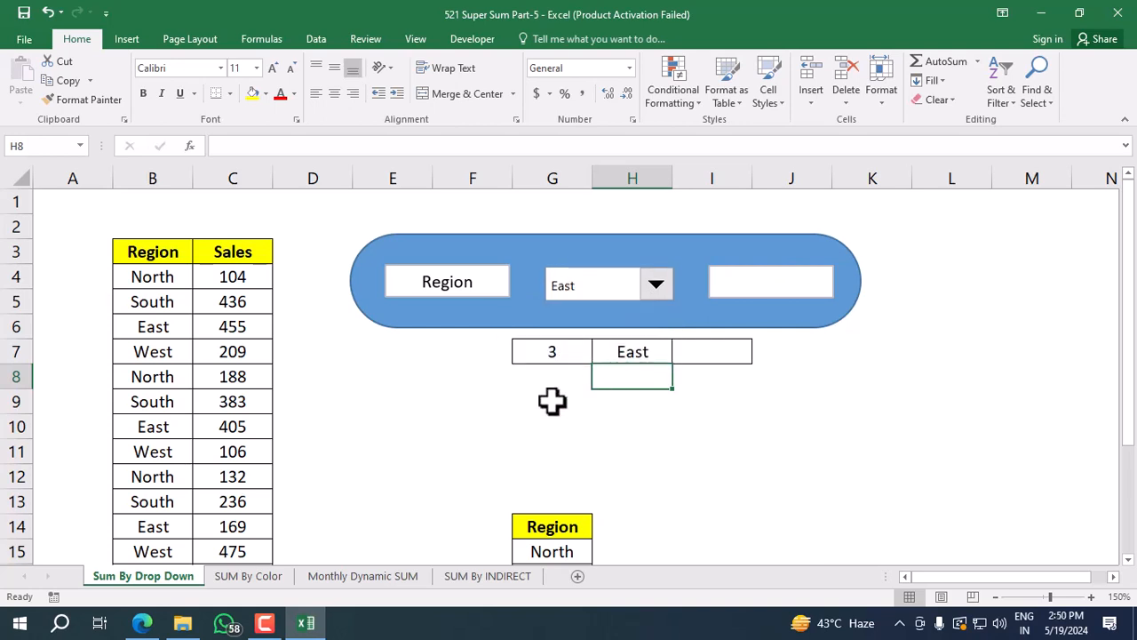
click(642, 350)
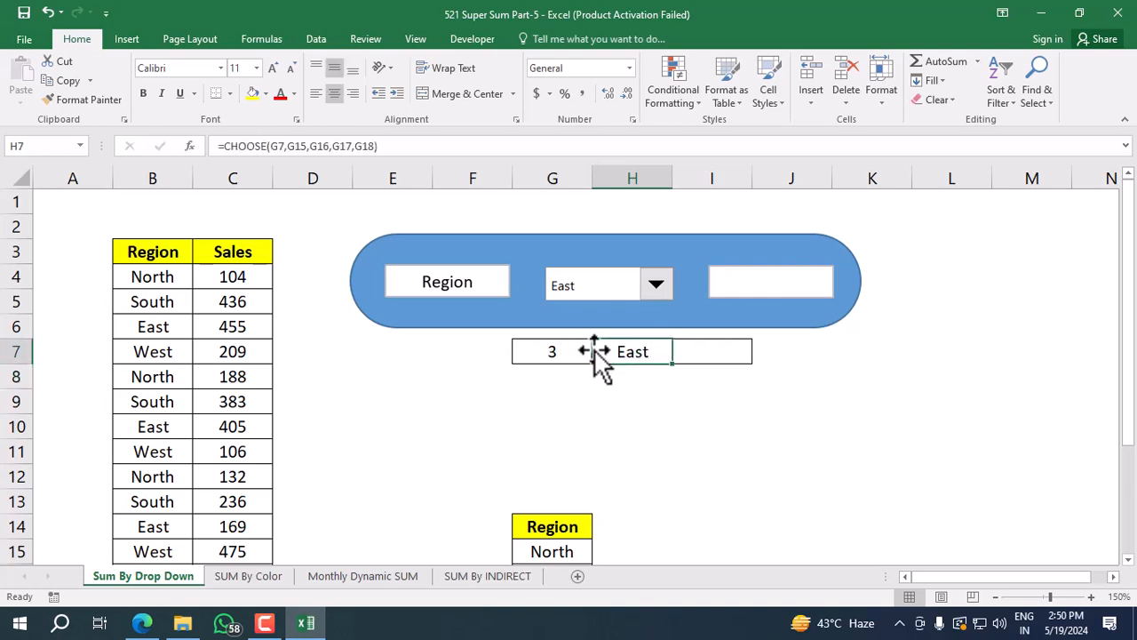
click(723, 352)
text(=)
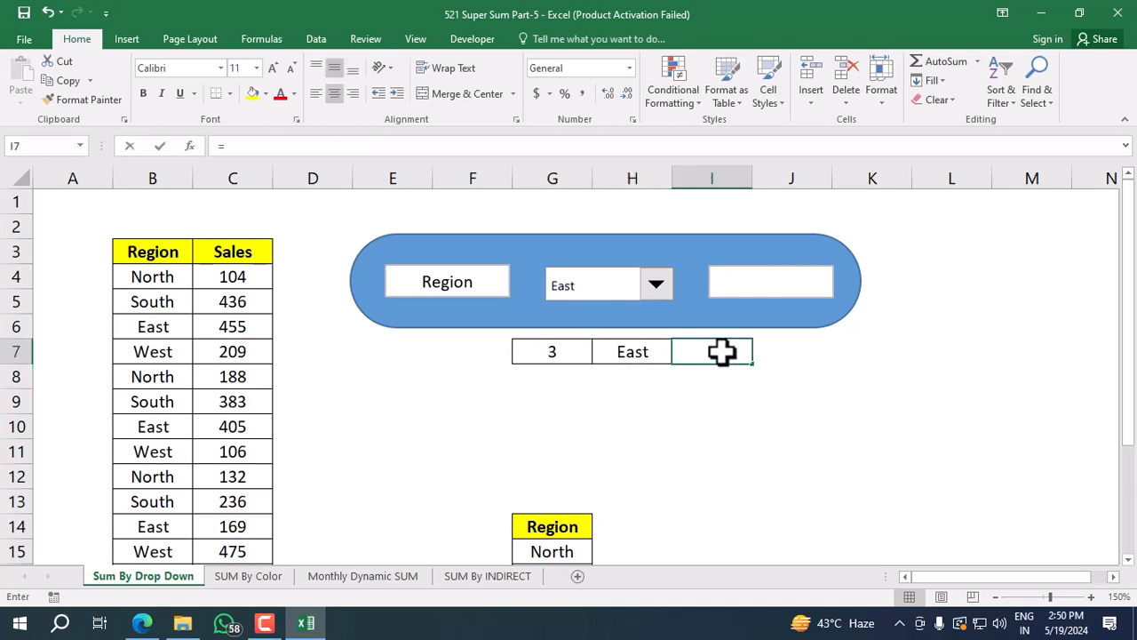
text(sumi)
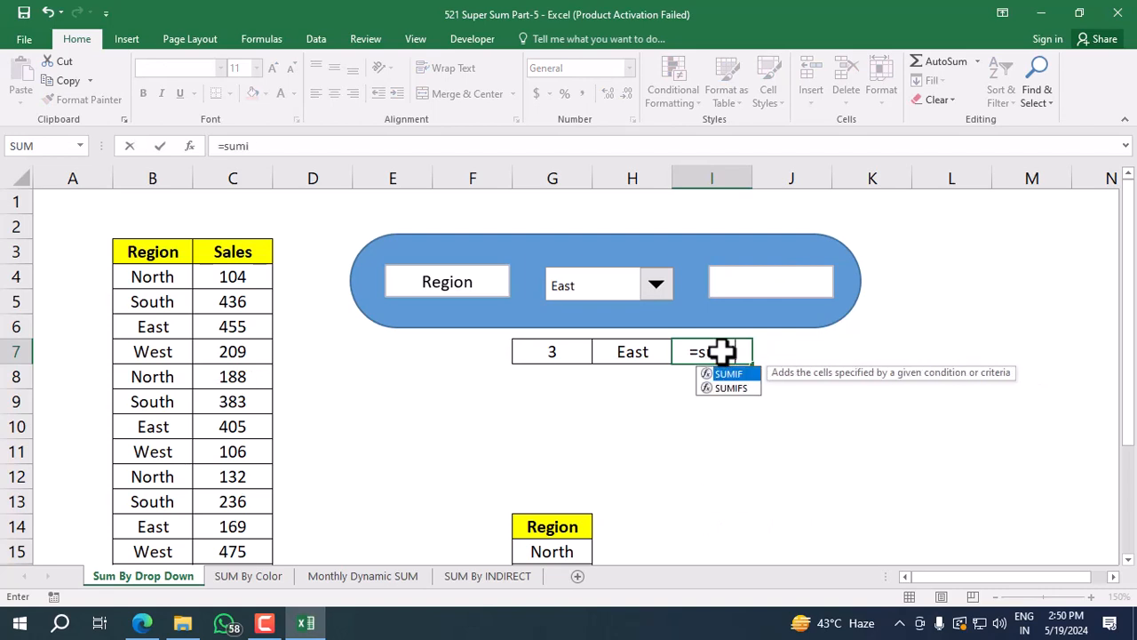
text(f)
key(Tab)
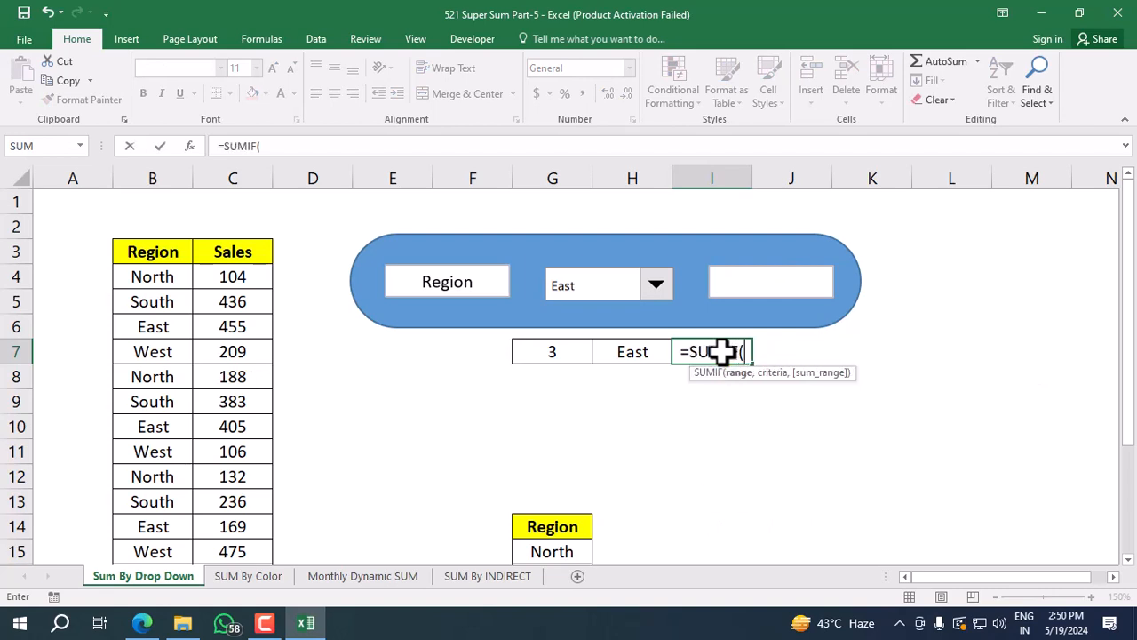
click(160, 281)
key(ctrl+shift+Down)
key(F4)
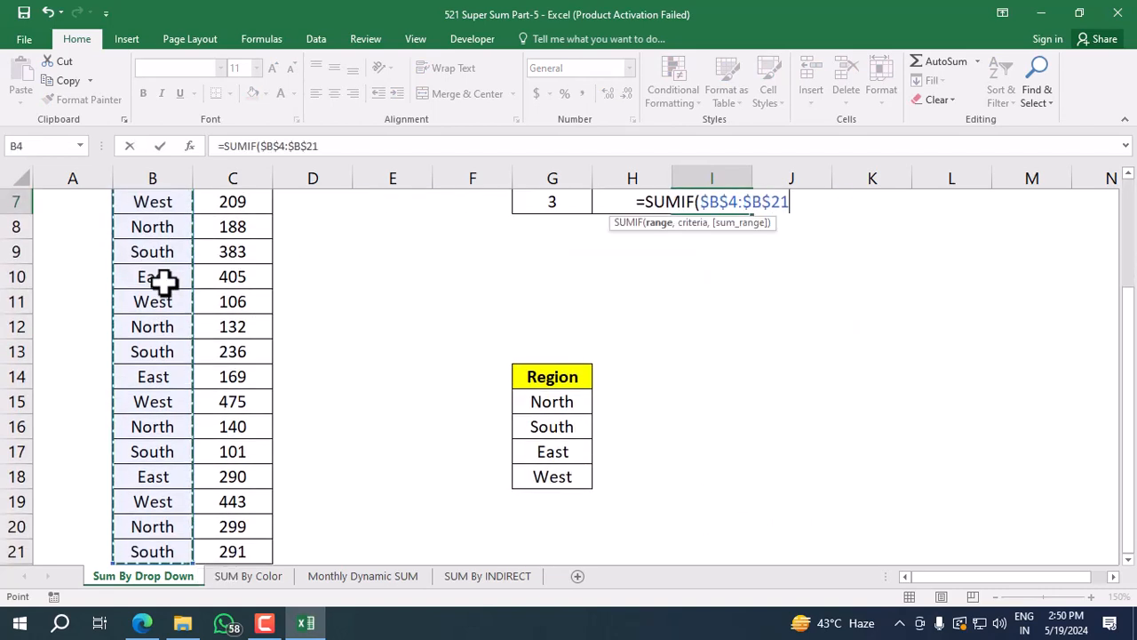
scroll(661, 386, up, 1)
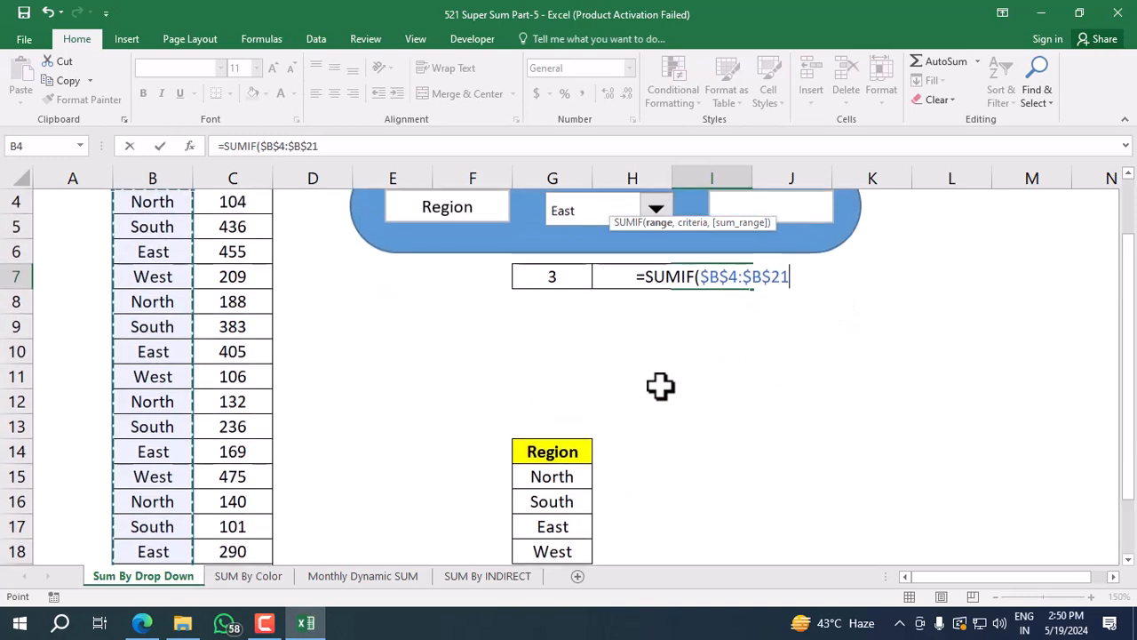
key(Left)
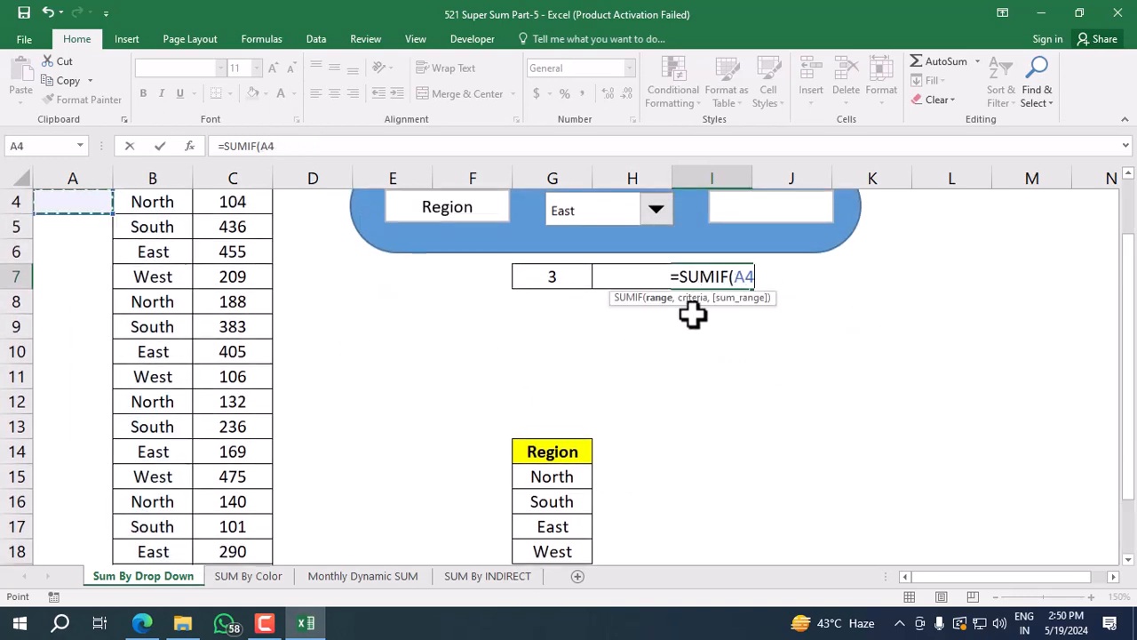
key(Escape)
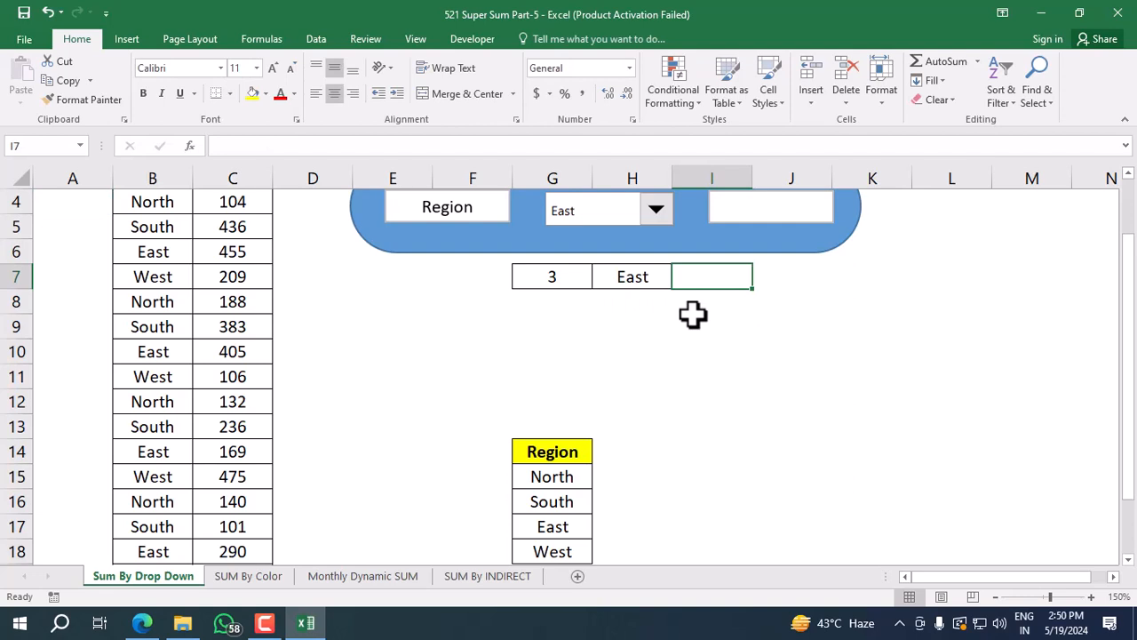
Start a SUMIF formula in cell I7 with the absolute range $B$4:$B$21 and cell H7 as the criteria.
text(=sumif)
key(Tab)
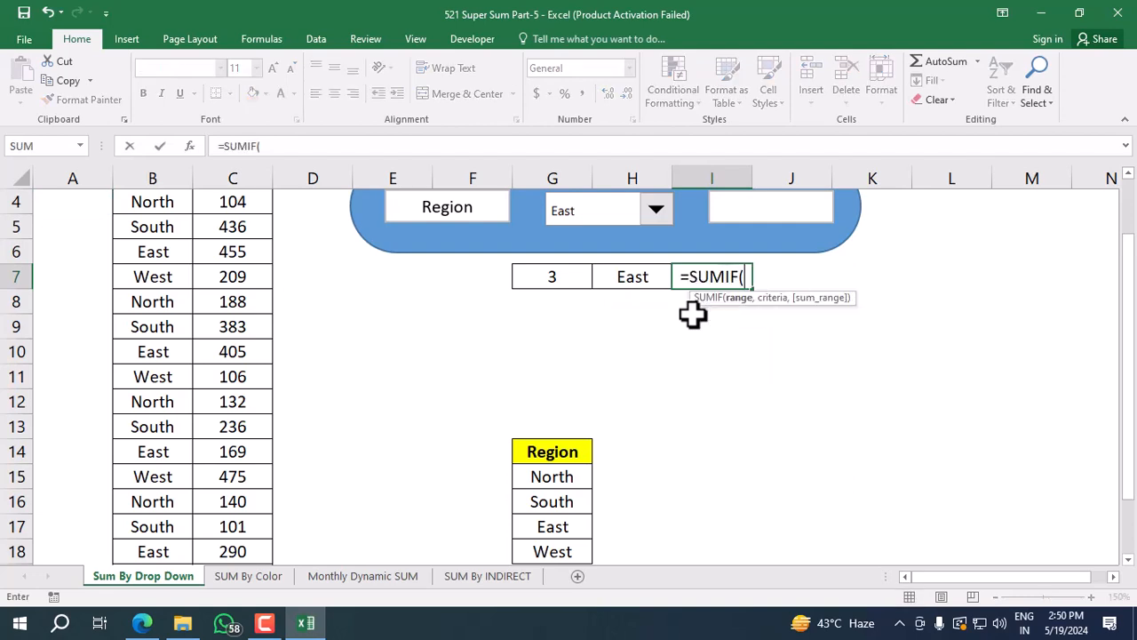
click(183, 205)
key(Up)
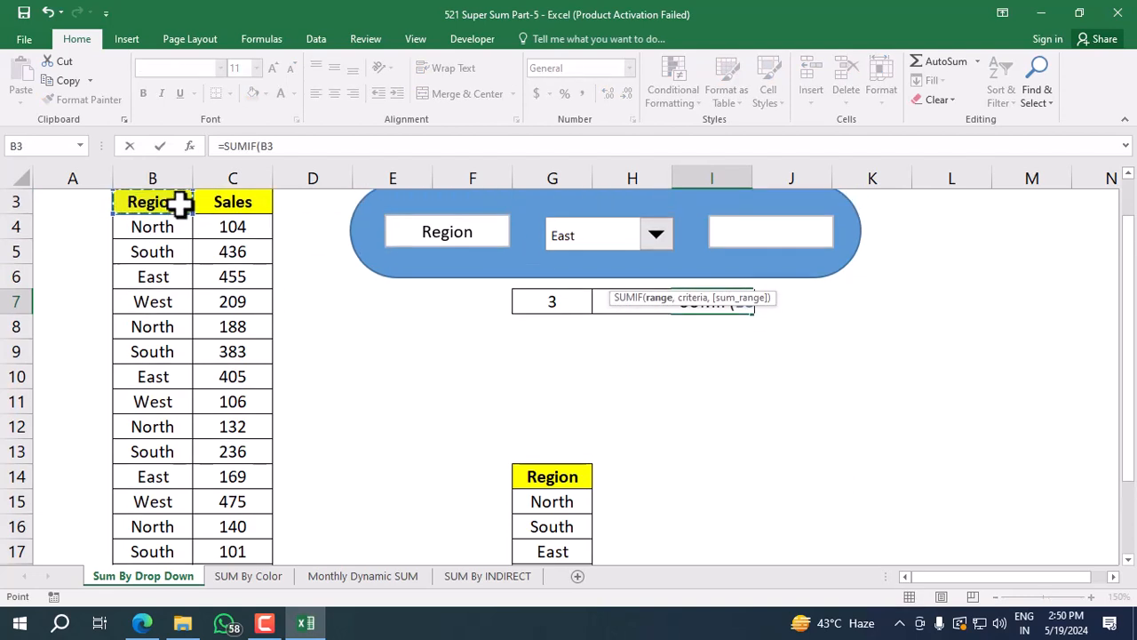
key(Down)
key(ctrl+shift+Down)
key(F4)
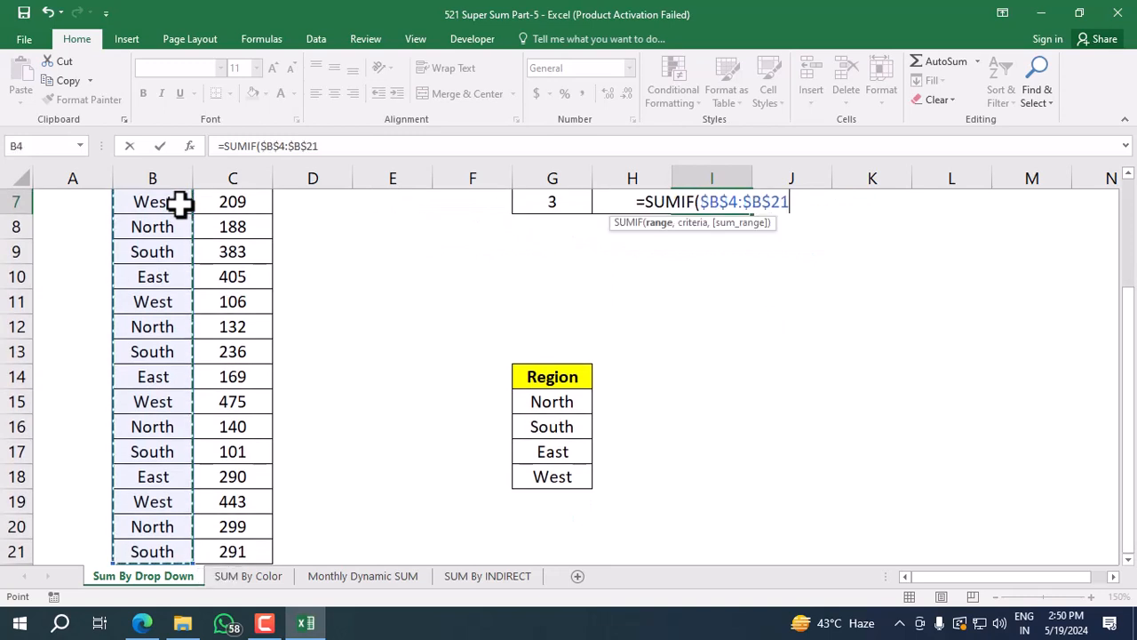
text(,)
key(Left)
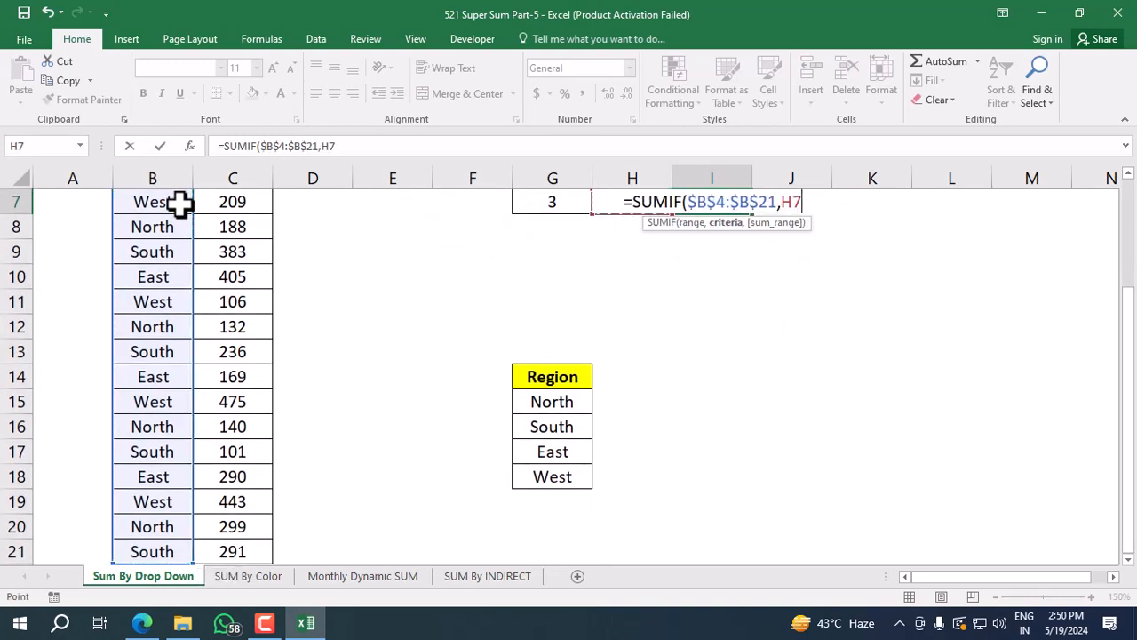
Add the absolute sales range $C$4:$C$21 as the SUMIF sum range and complete the formula.
text(,)
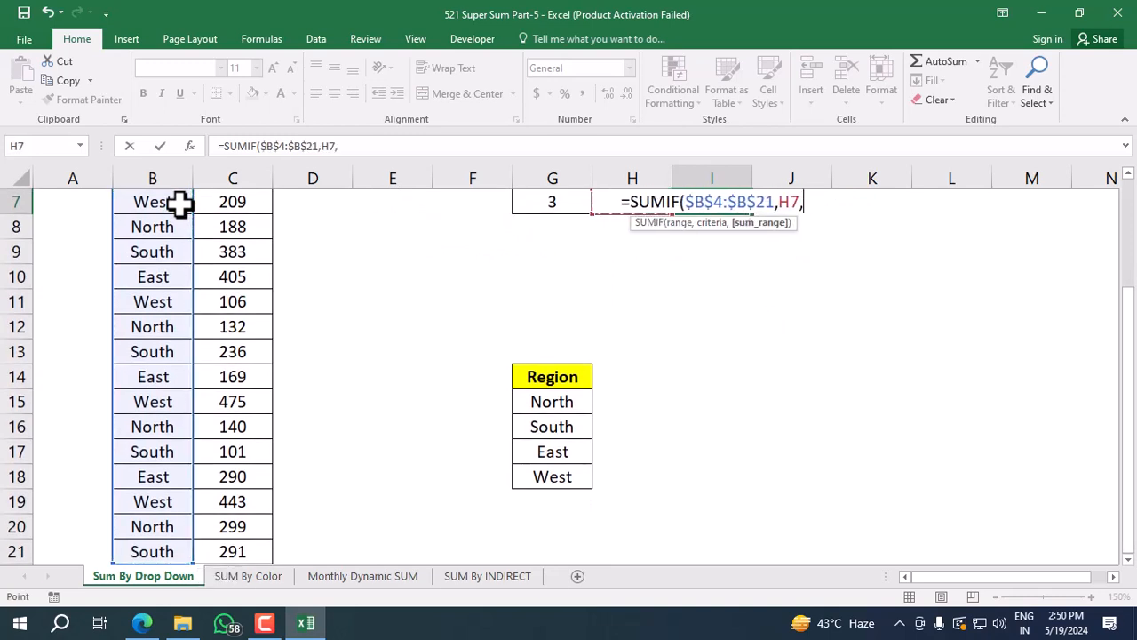
click(226, 247)
key(ctrl+Up)
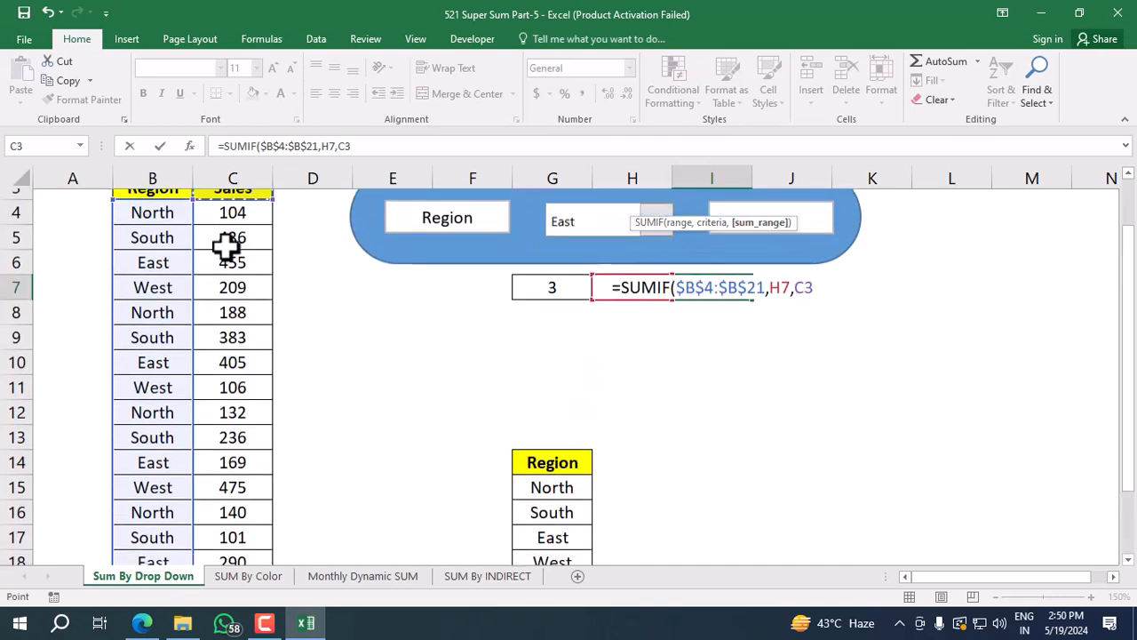
key(Down)
key(ctrl+shift+Down)
key(F4)
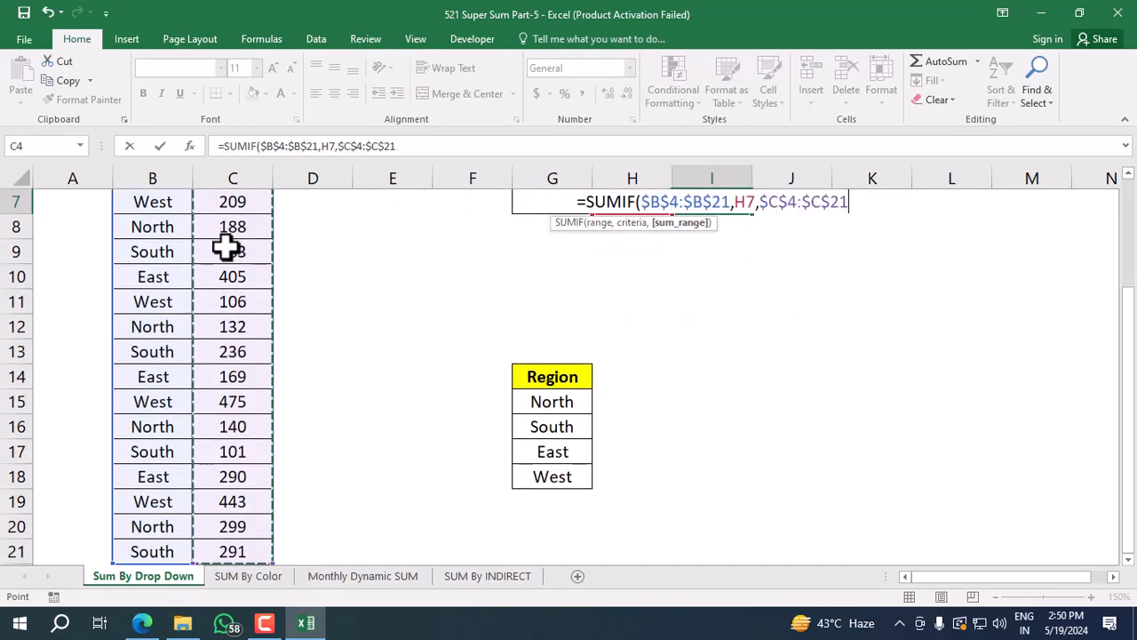
text())
key(Return)
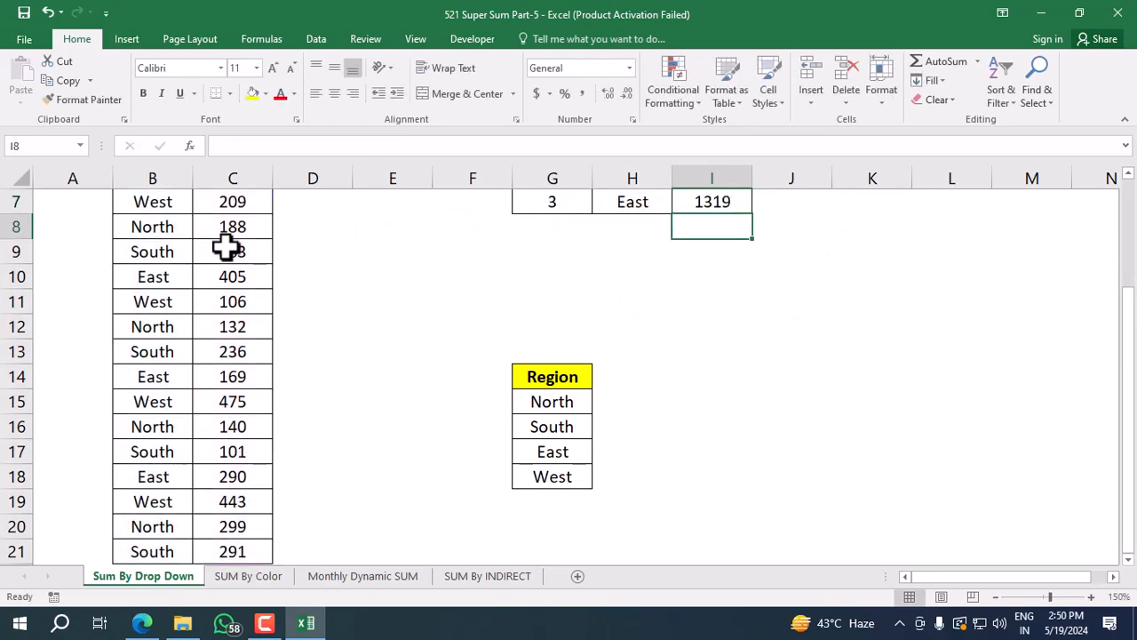
Link the empty text box in the blue panel to cell I7 with a formula and deselect it.
scroll(882, 397, up, 2)
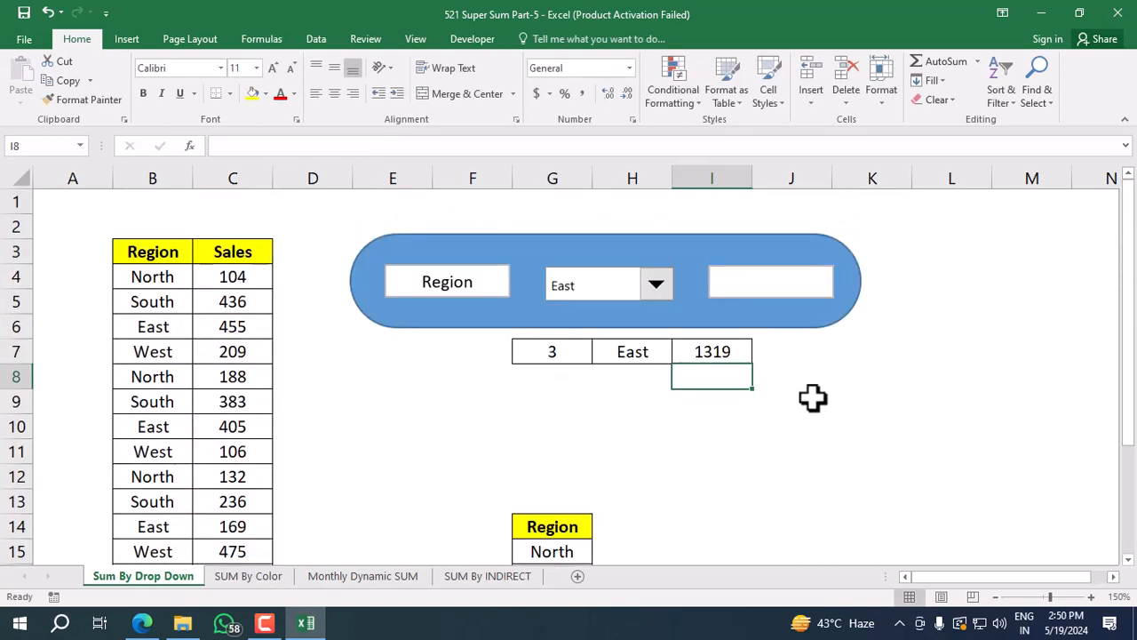
click(743, 352)
click(770, 281)
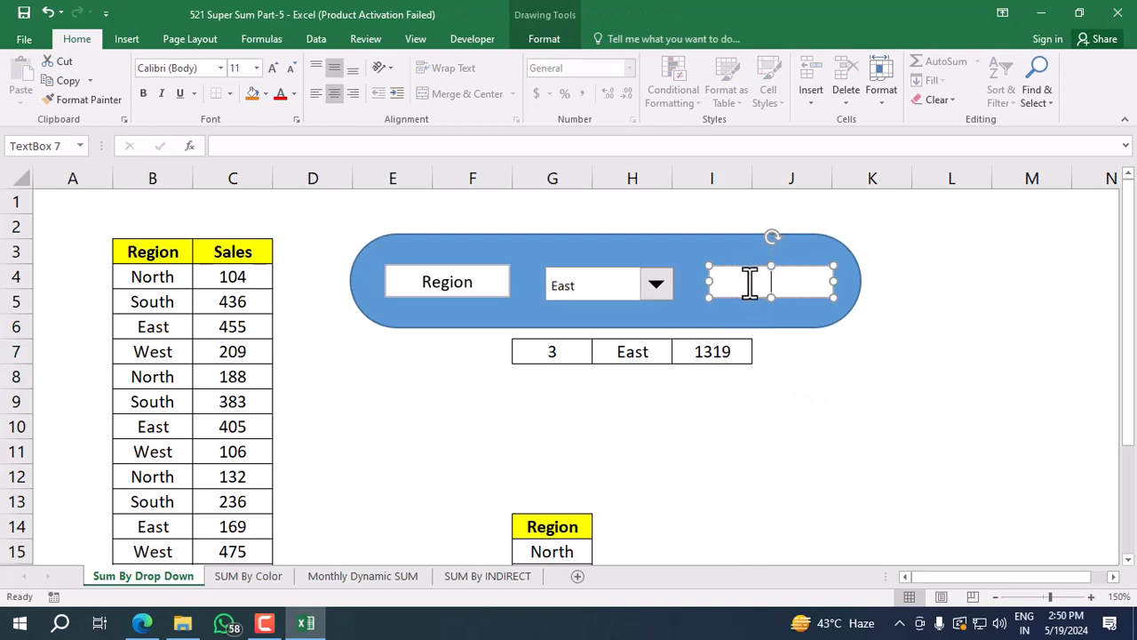
click(423, 148)
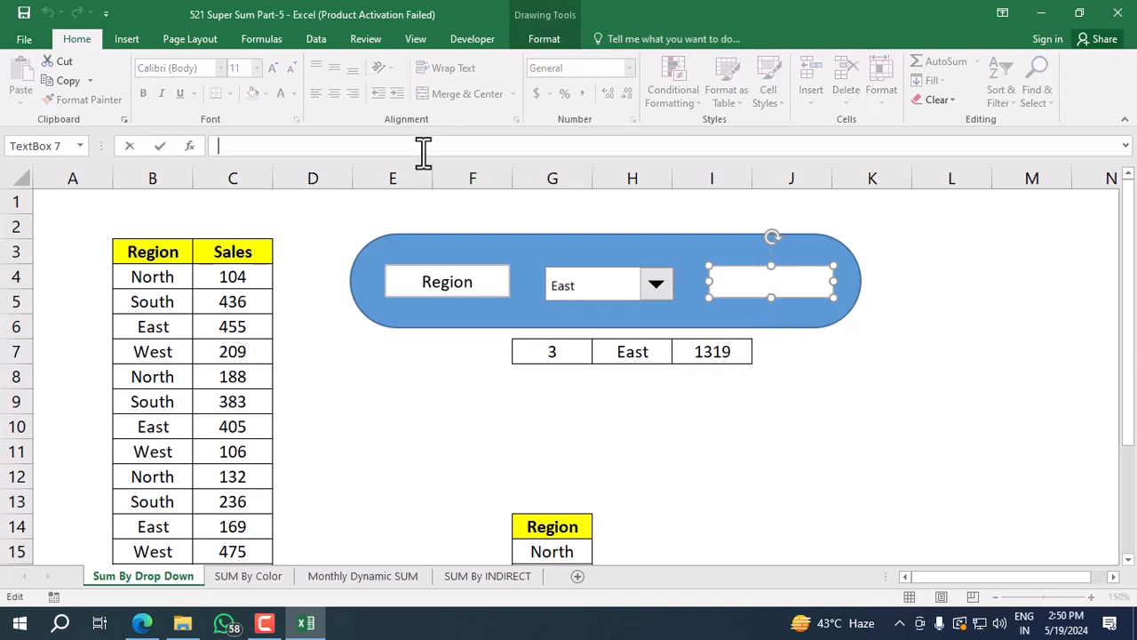
text(=)
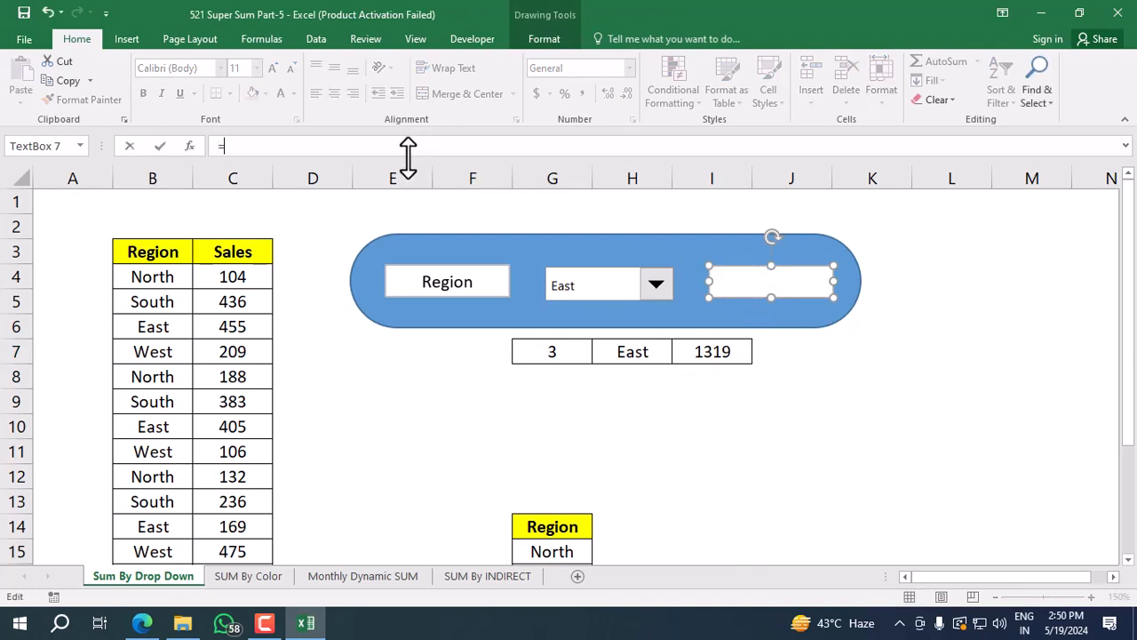
click(718, 355)
key(Return)
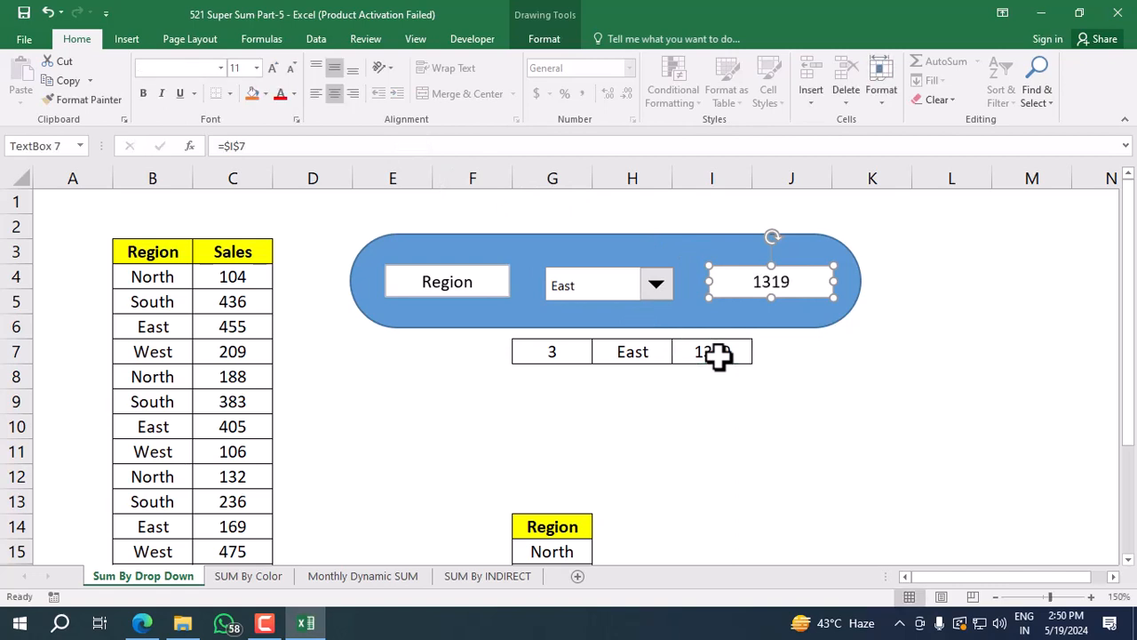
click(660, 435)
Group the rounded rectangle, both text boxes and the combo box, and move the group down to cover the helper cells in row 7.
click(629, 237)
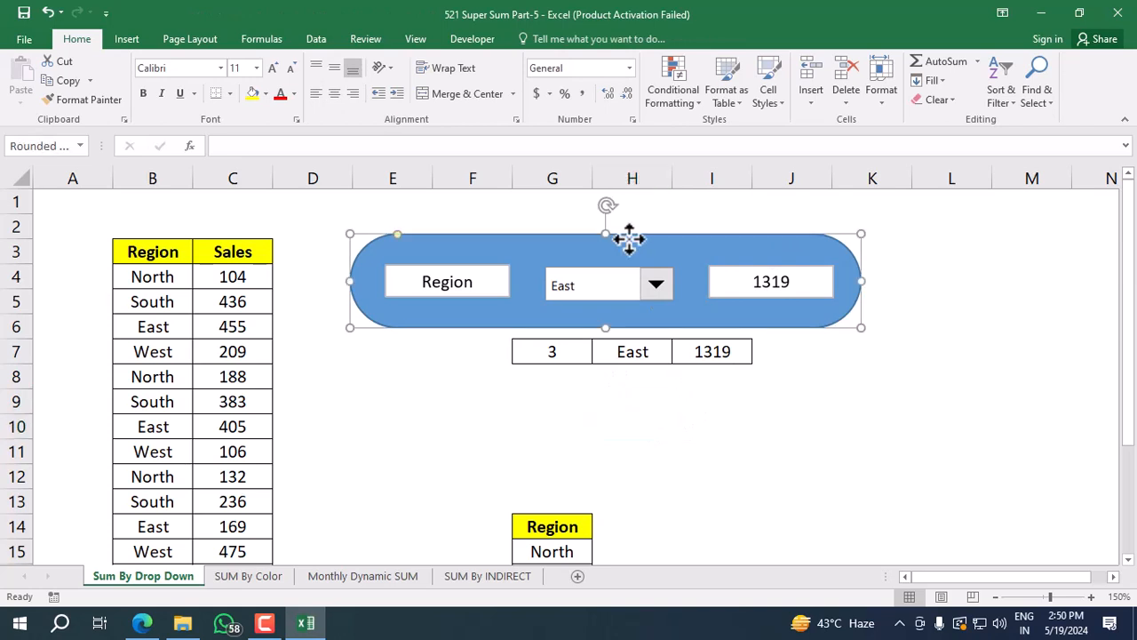
click(436, 409)
click(473, 238)
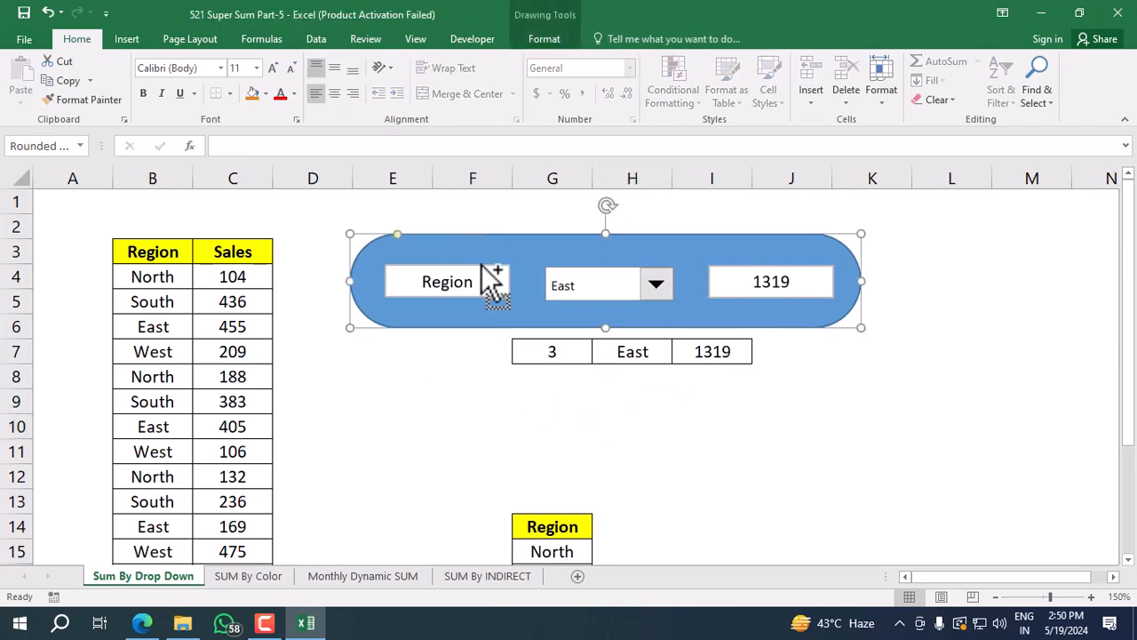
ctrl+click(470, 282)
ctrl+click(584, 290)
ctrl+click(733, 284)
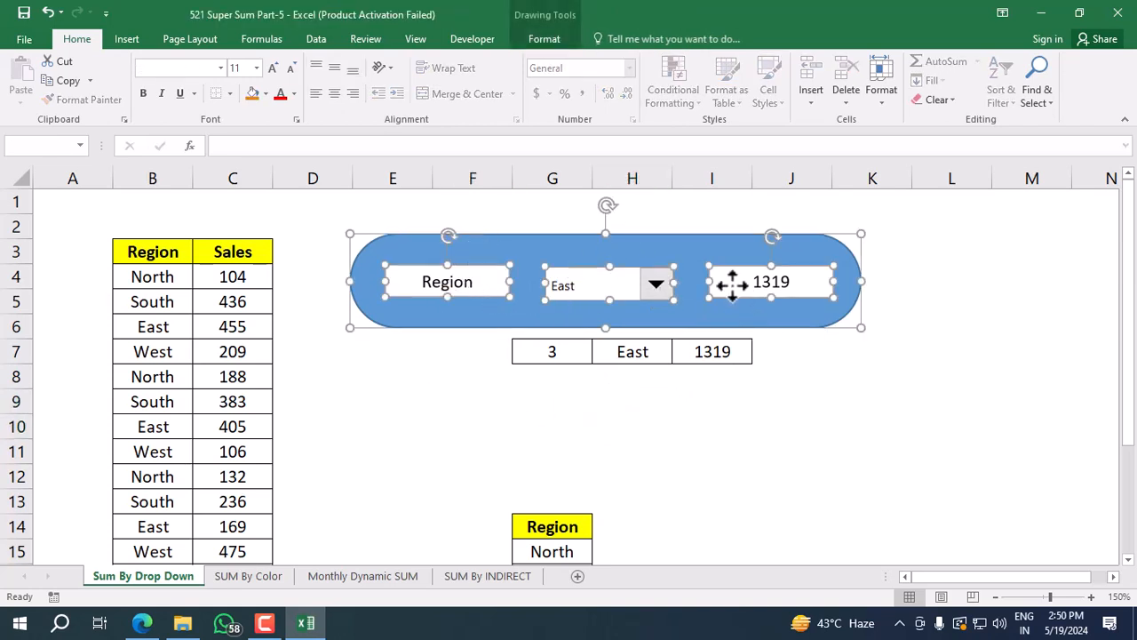
right_click(728, 284)
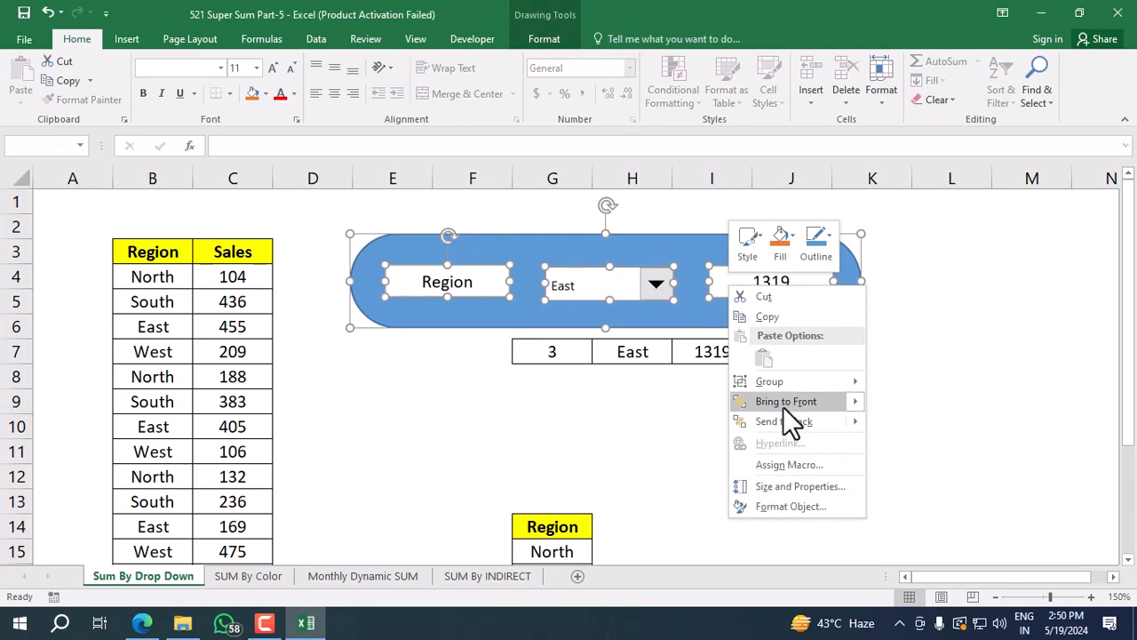
click(795, 455)
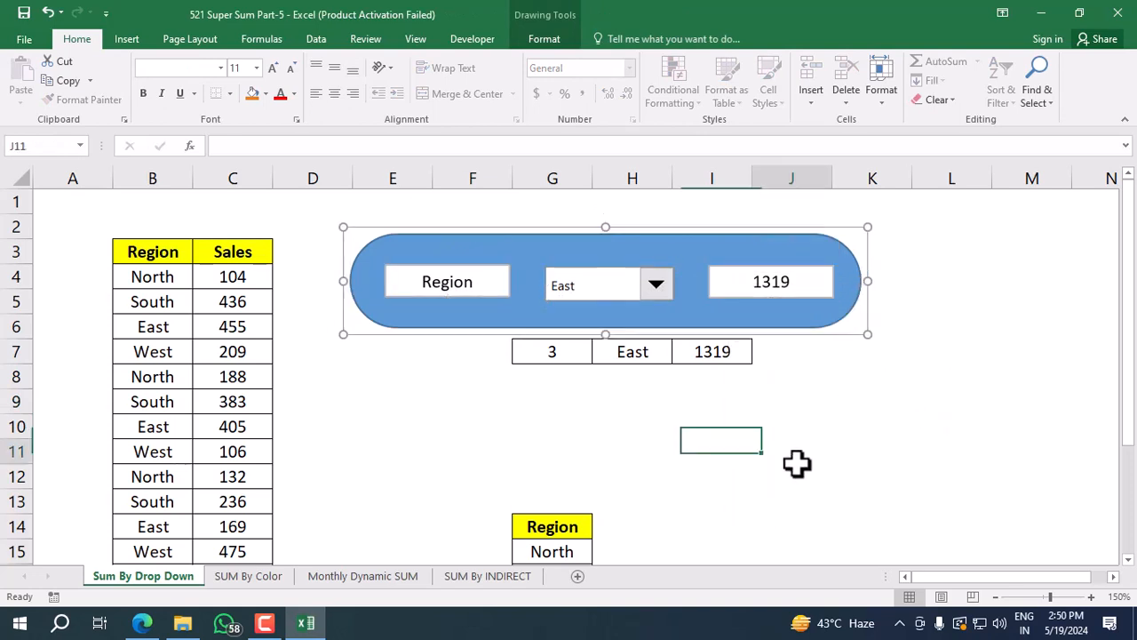
drag(632, 237, 642, 310)
click(693, 480)
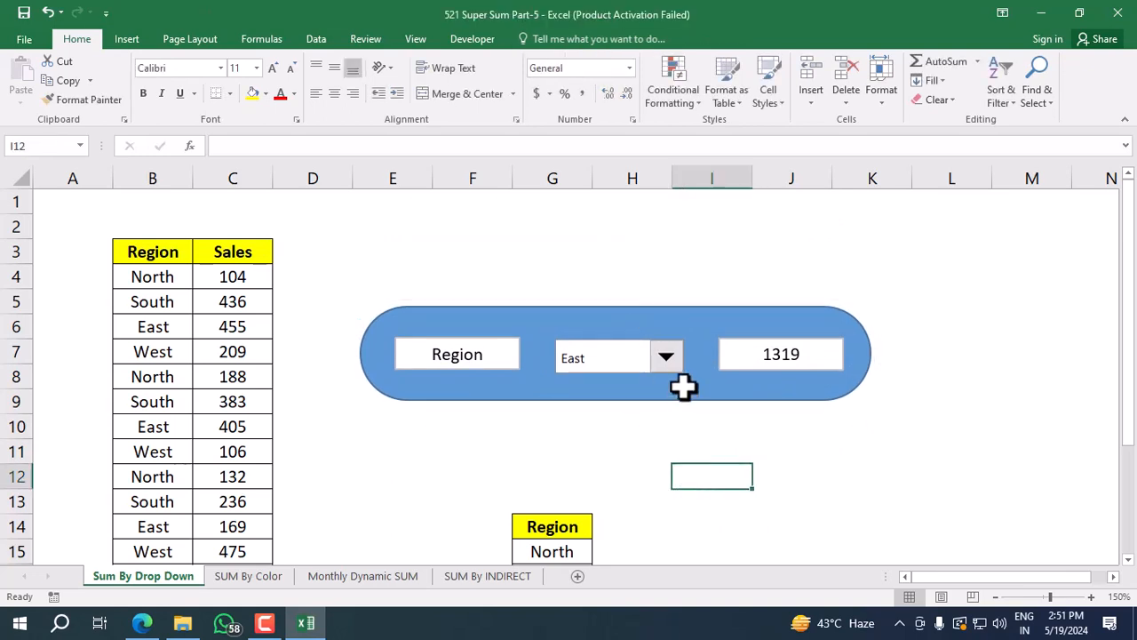
Test the sales panel by choosing South and West in the combo box.
click(675, 360)
click(630, 414)
click(668, 360)
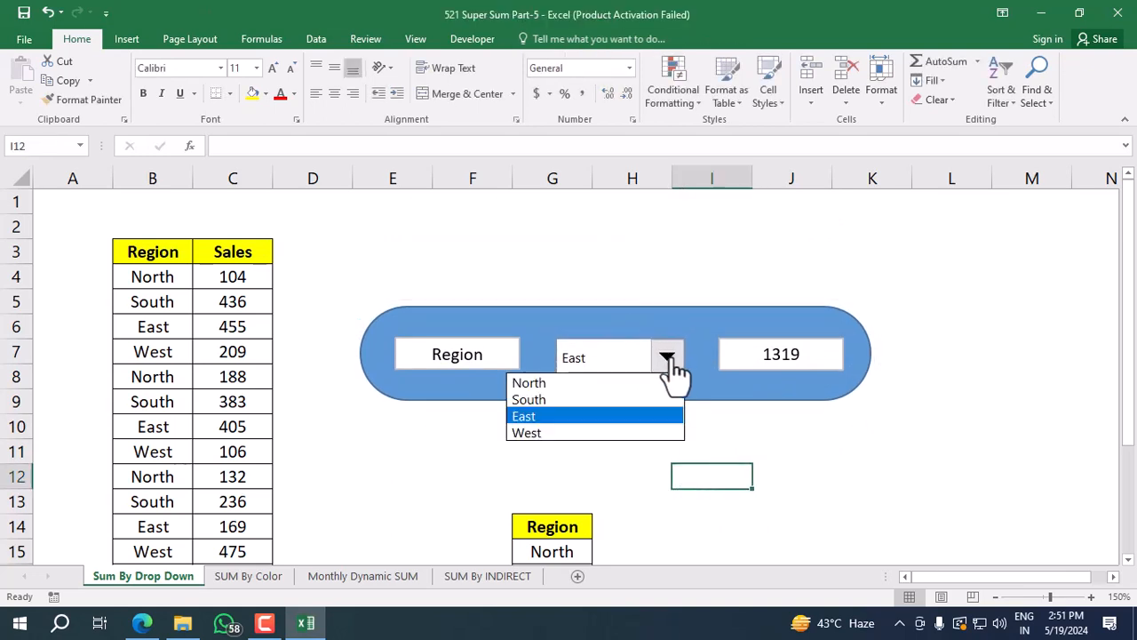
click(582, 414)
click(665, 357)
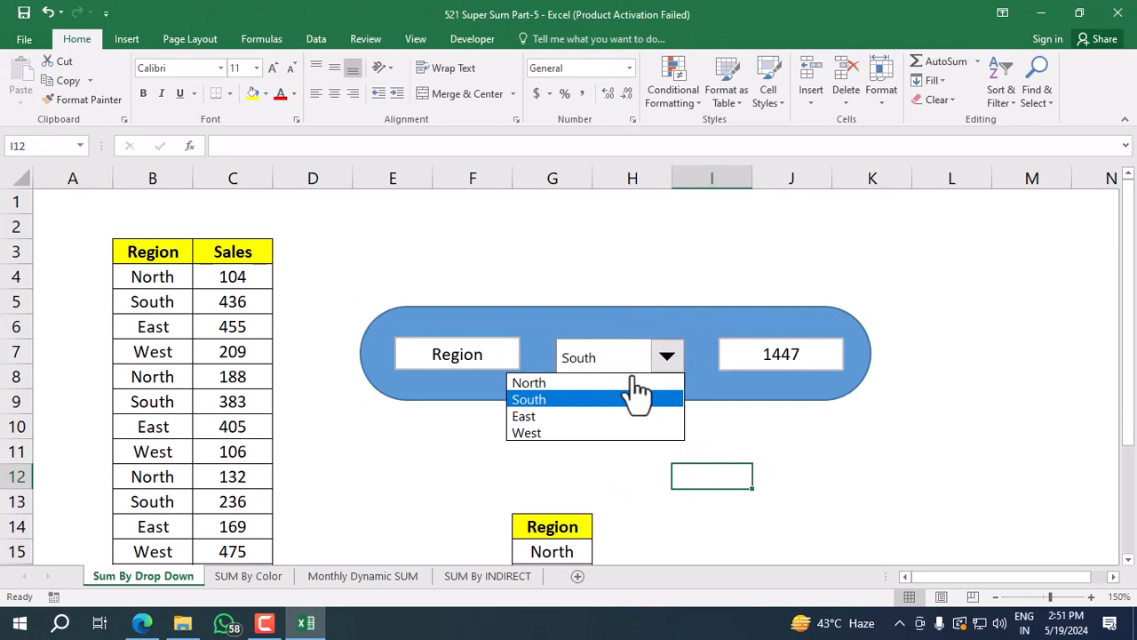
click(570, 432)
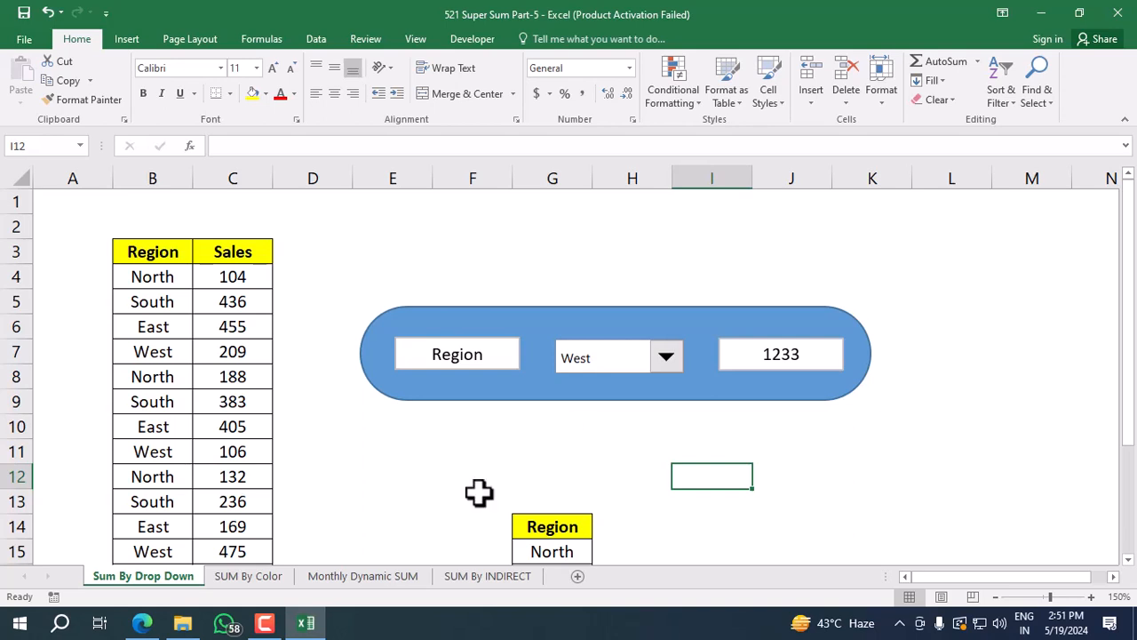
Open the SUM By Color sheet and examine the color-filled sales rows and the color summary table in columns F and G.
click(249, 576)
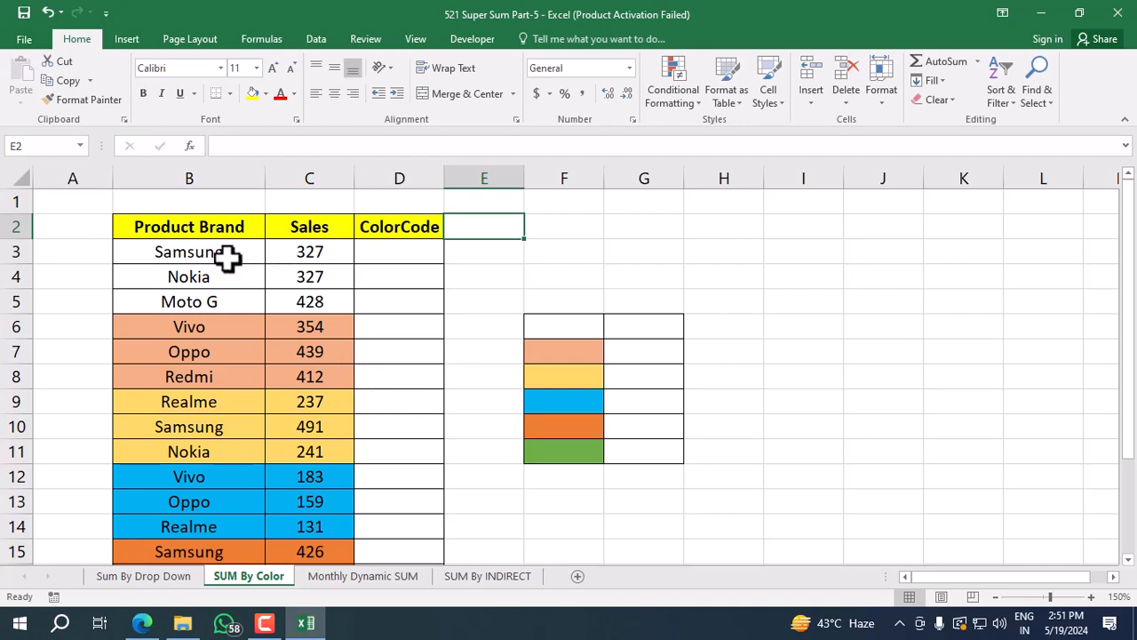
drag(226, 257, 231, 294)
drag(325, 255, 320, 303)
click(278, 355)
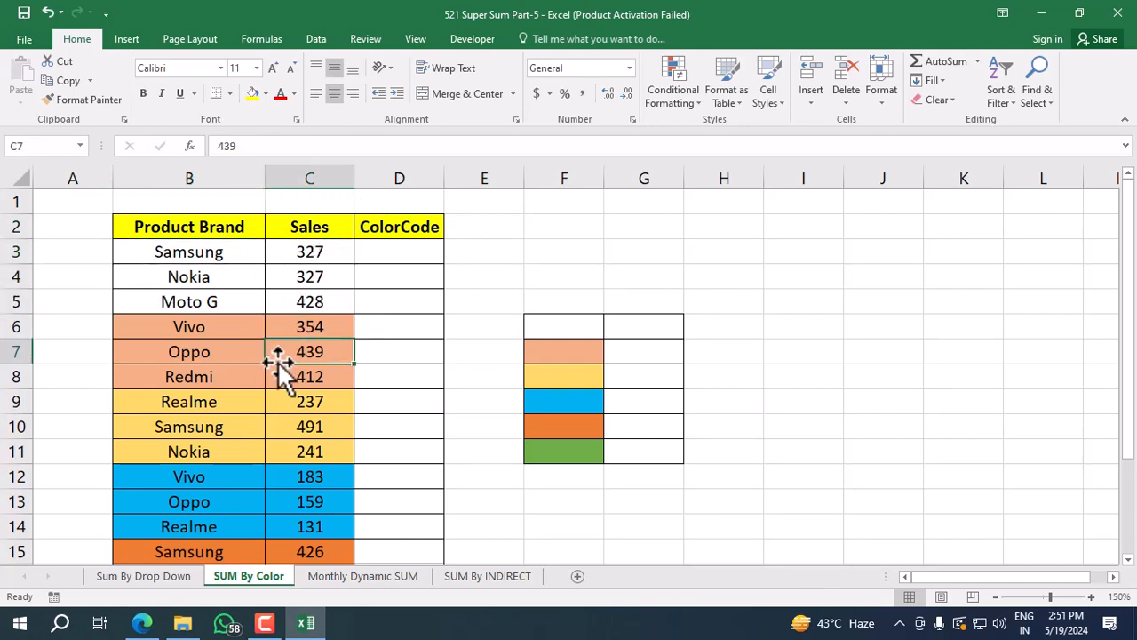
click(570, 323)
drag(334, 249, 323, 294)
click(627, 322)
click(585, 352)
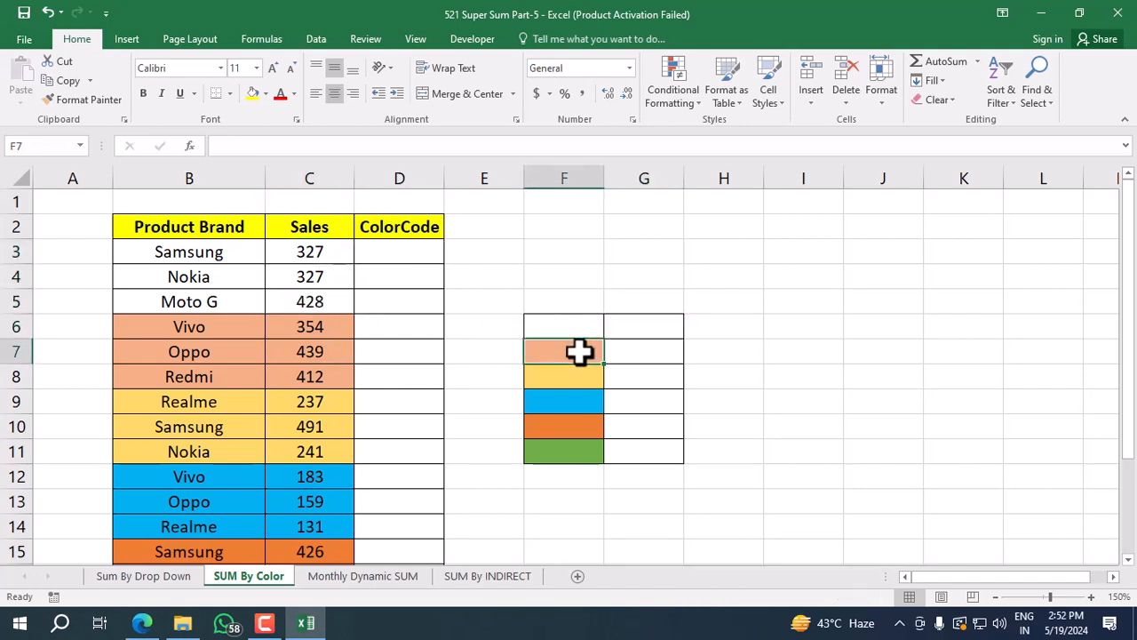
click(632, 352)
click(581, 376)
click(636, 377)
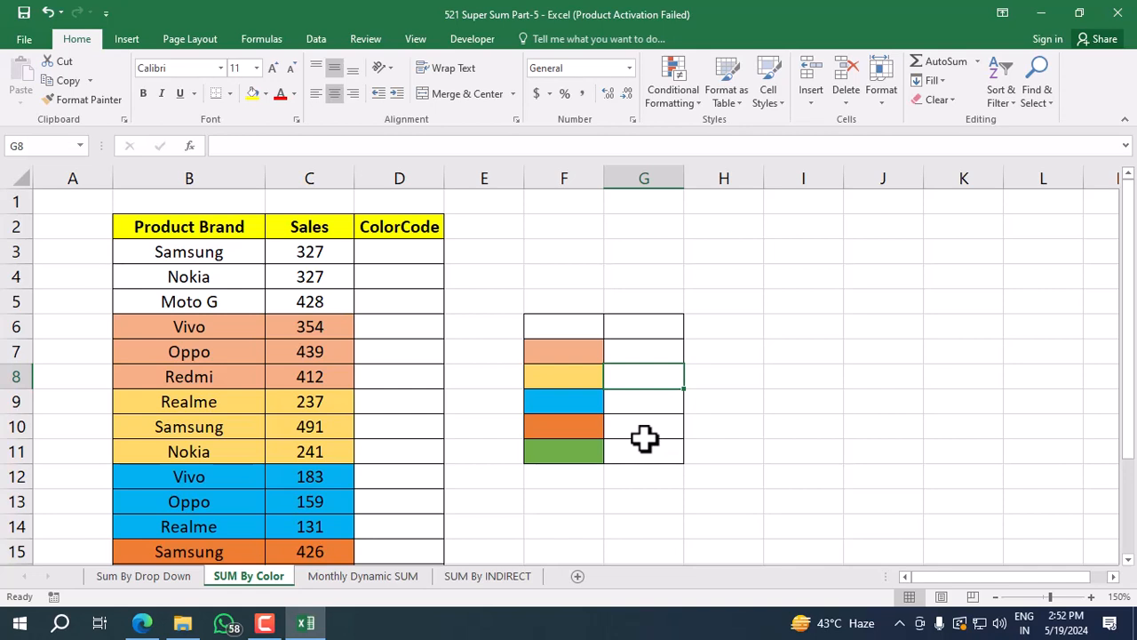
Start a new defined name from cell D3 and name it SumColor.
click(432, 272)
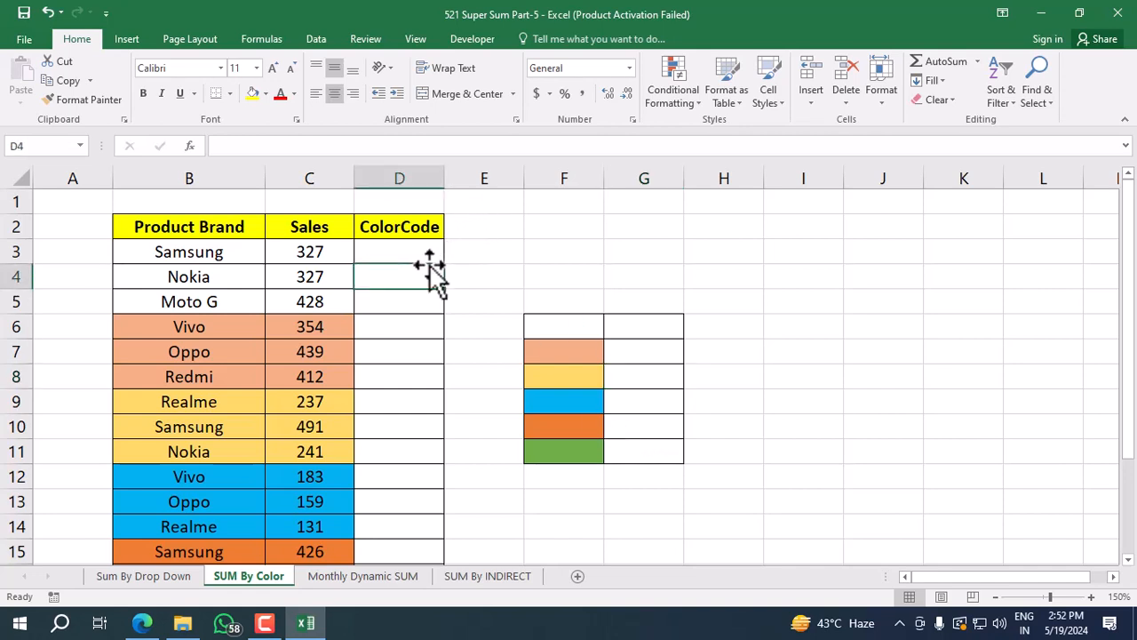
click(428, 253)
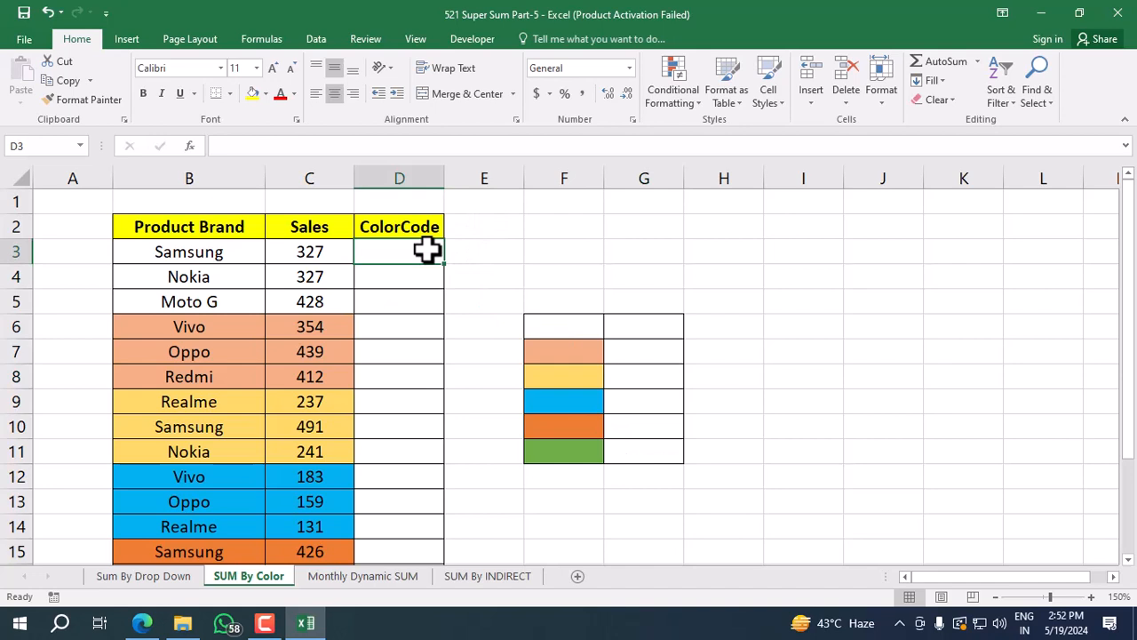
click(257, 42)
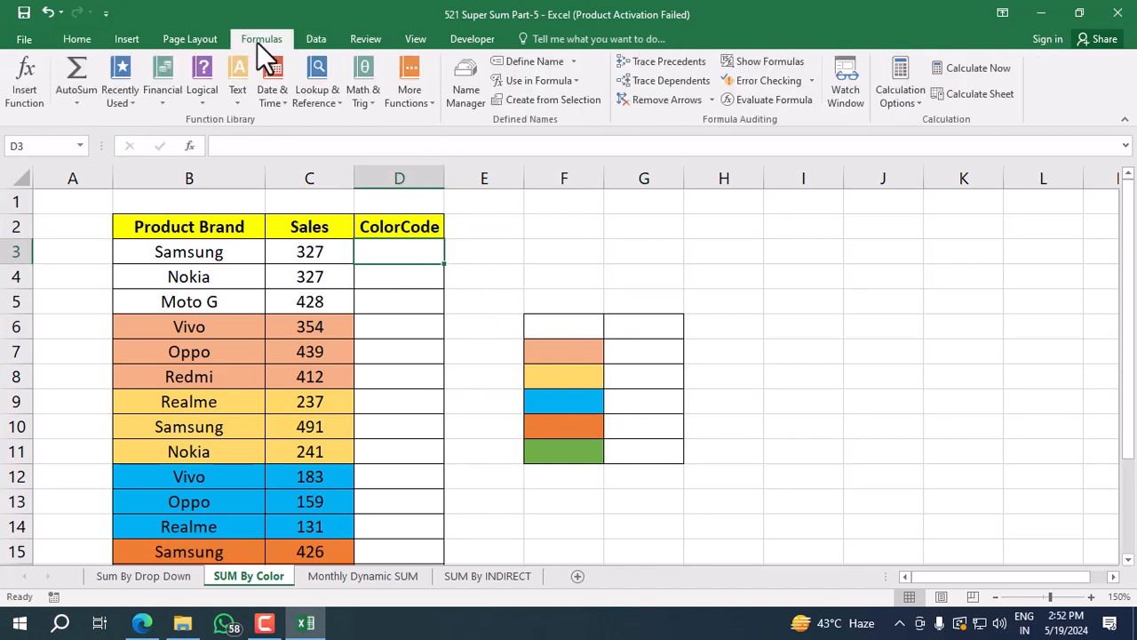
click(508, 63)
drag(886, 195, 694, 191)
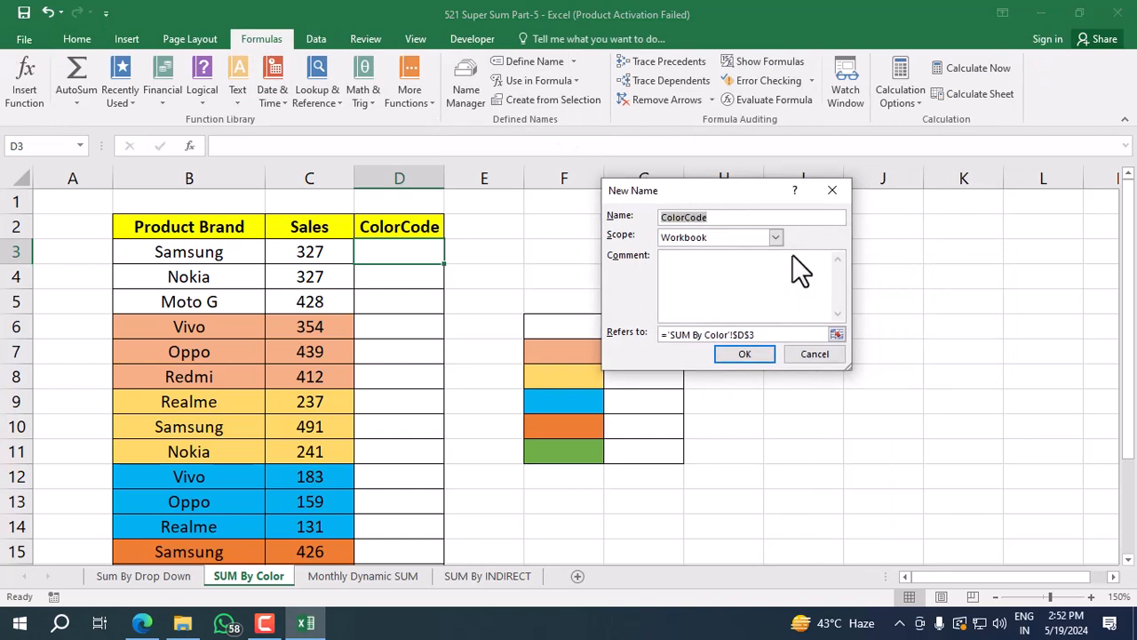
text(sum)
key(BackSpace)
key(BackSpace)
key(BackSpace)
text(SumColor)
Make the SumColor name refer to =get.cell(38,C3) and create it.
drag(756, 335, 602, 344)
drag(779, 338, 622, 324)
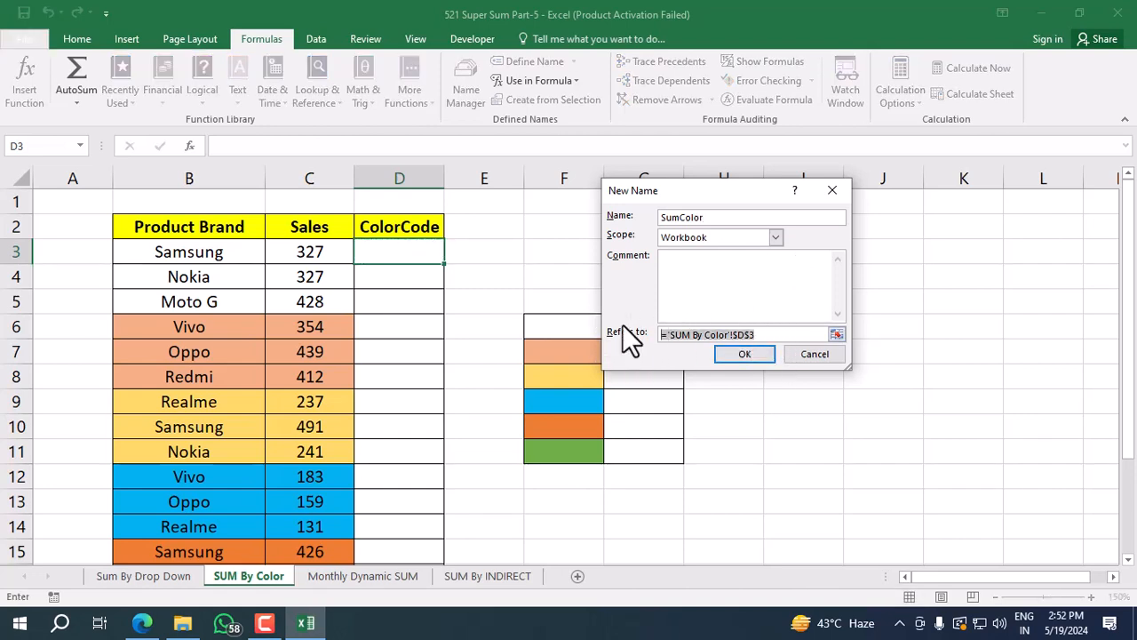
key(BackSpace)
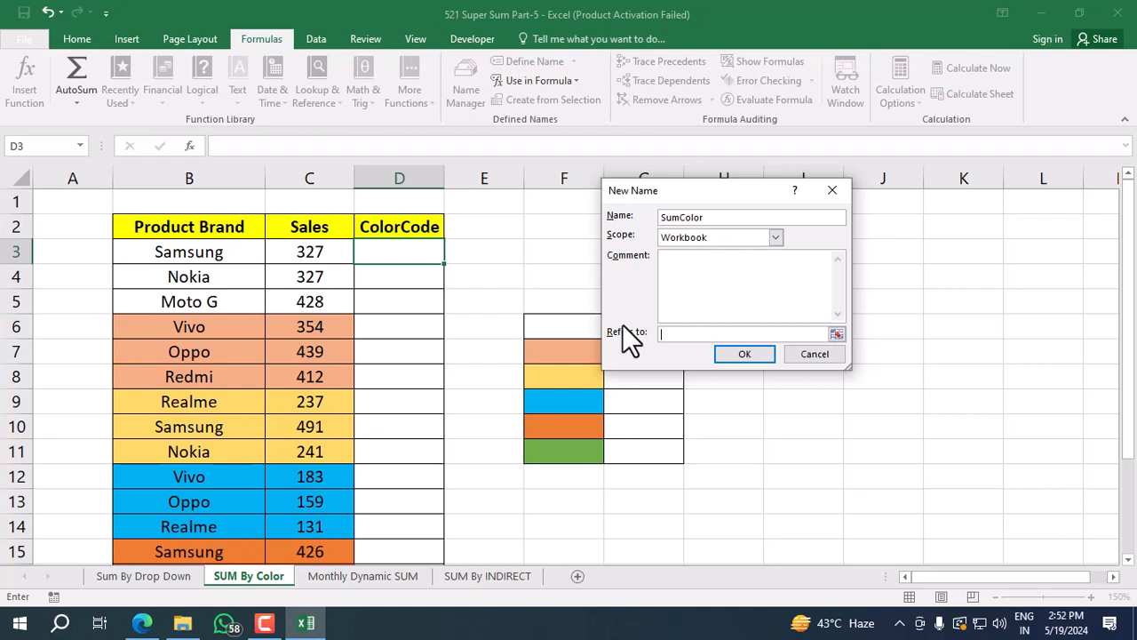
text(=get.cell()
text(38)
text(,)
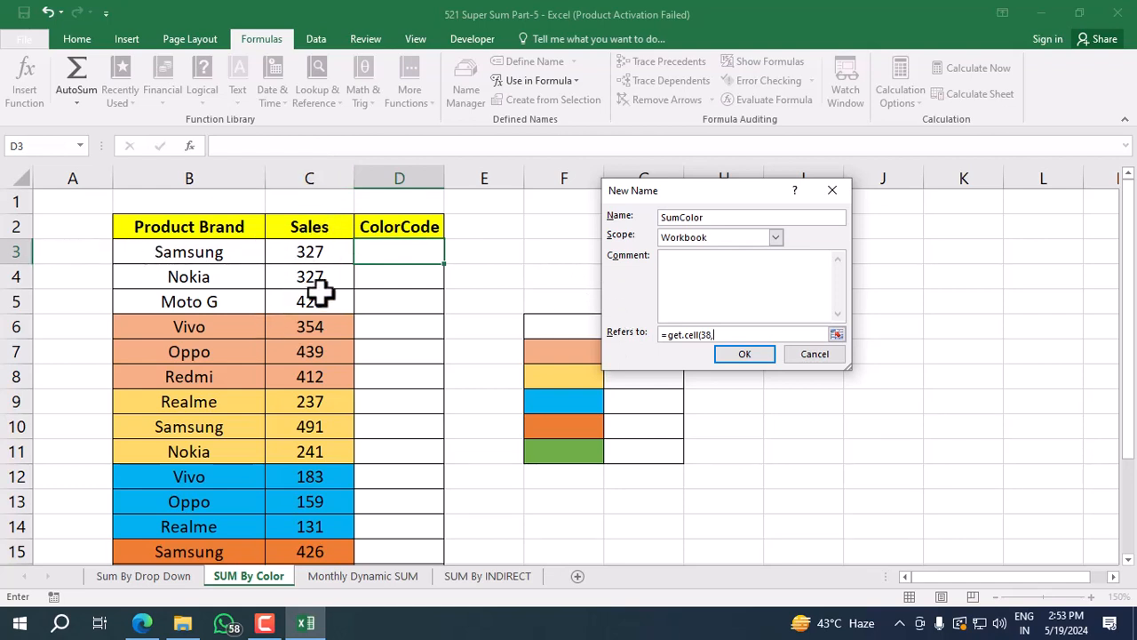
text(C)
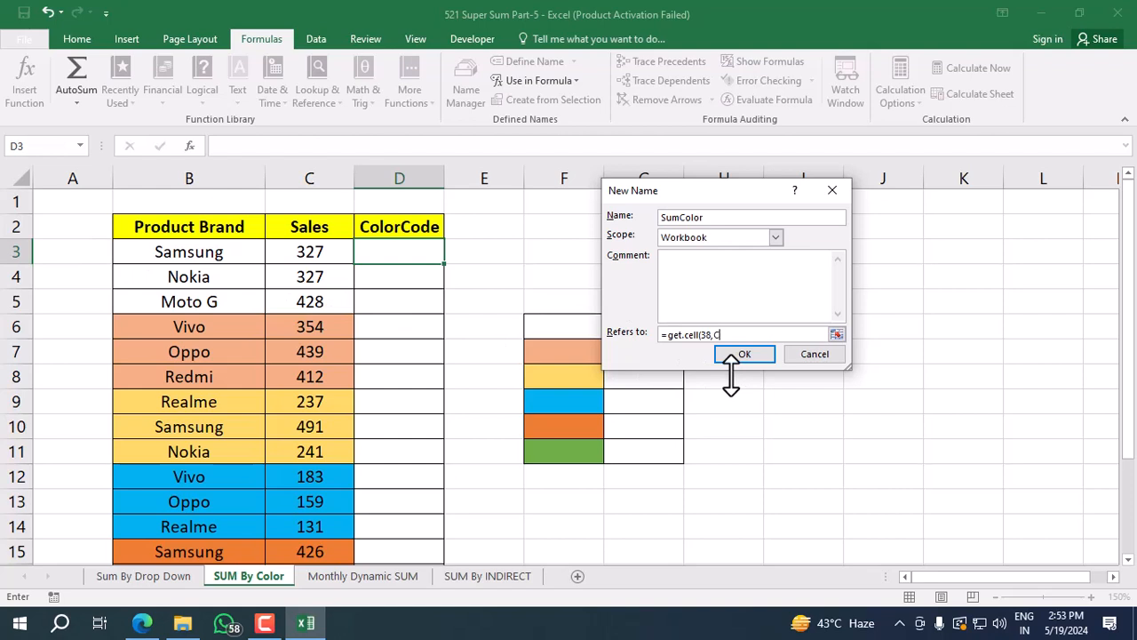
text(3))
click(751, 355)
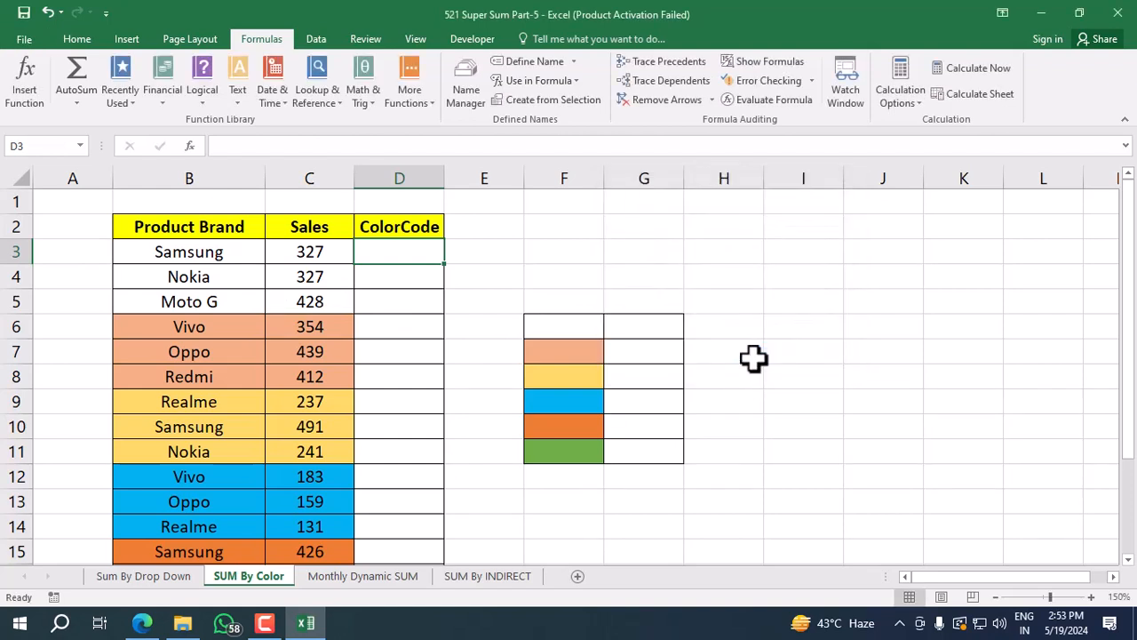
Enter the formula =SumColor in cell D3 of the ColorCode column.
text(=)
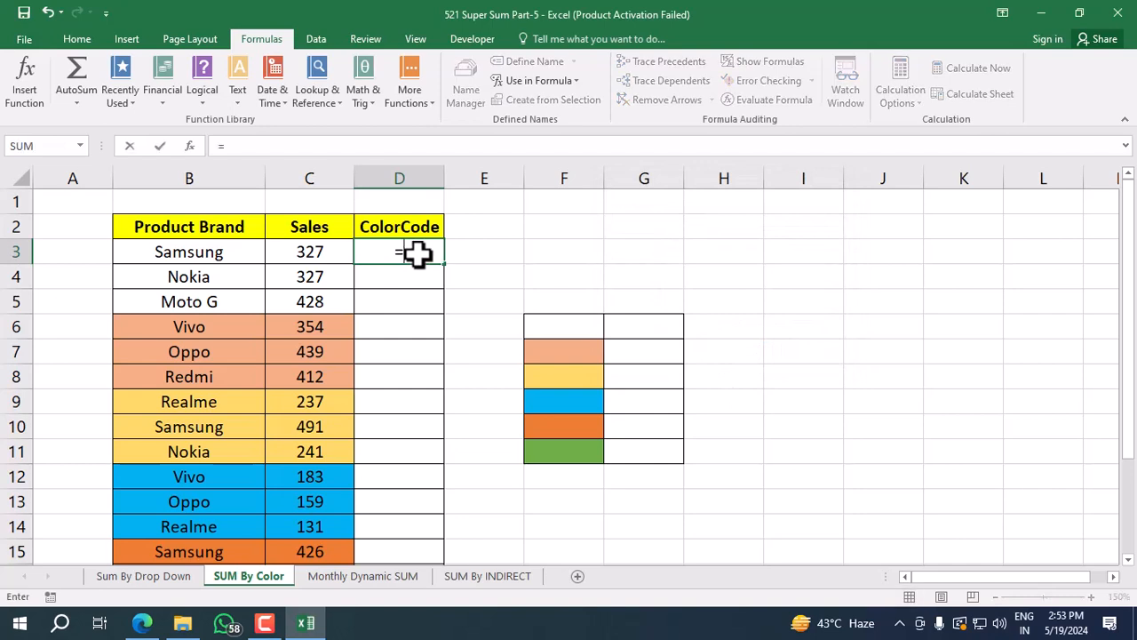
text(c)
key(BackSpace)
text(sumc)
key(Tab)
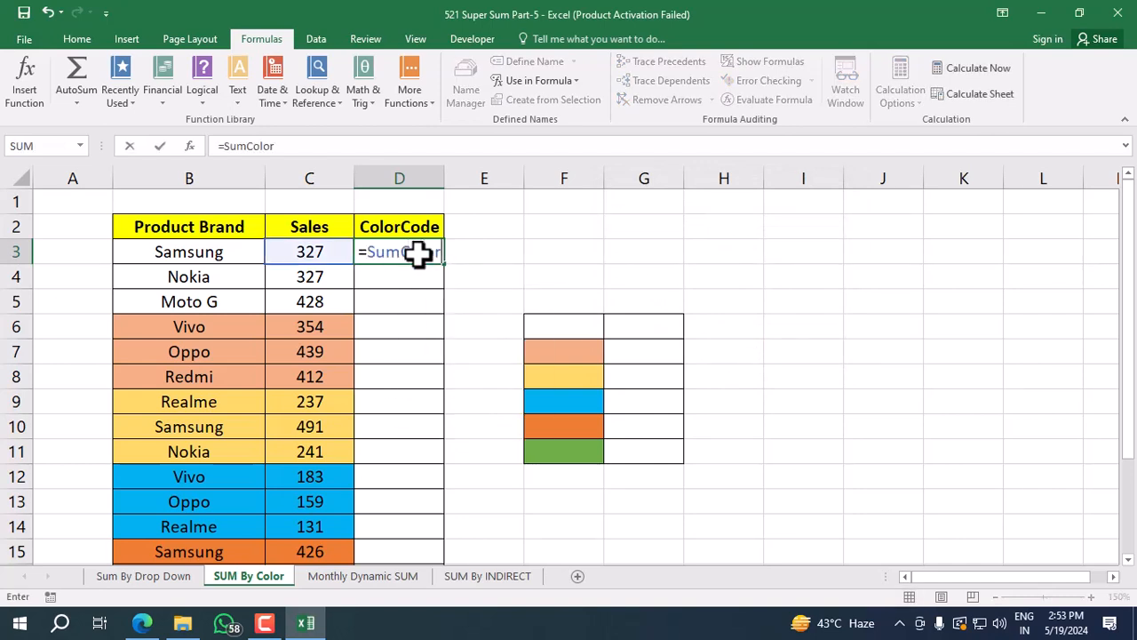
key(Return)
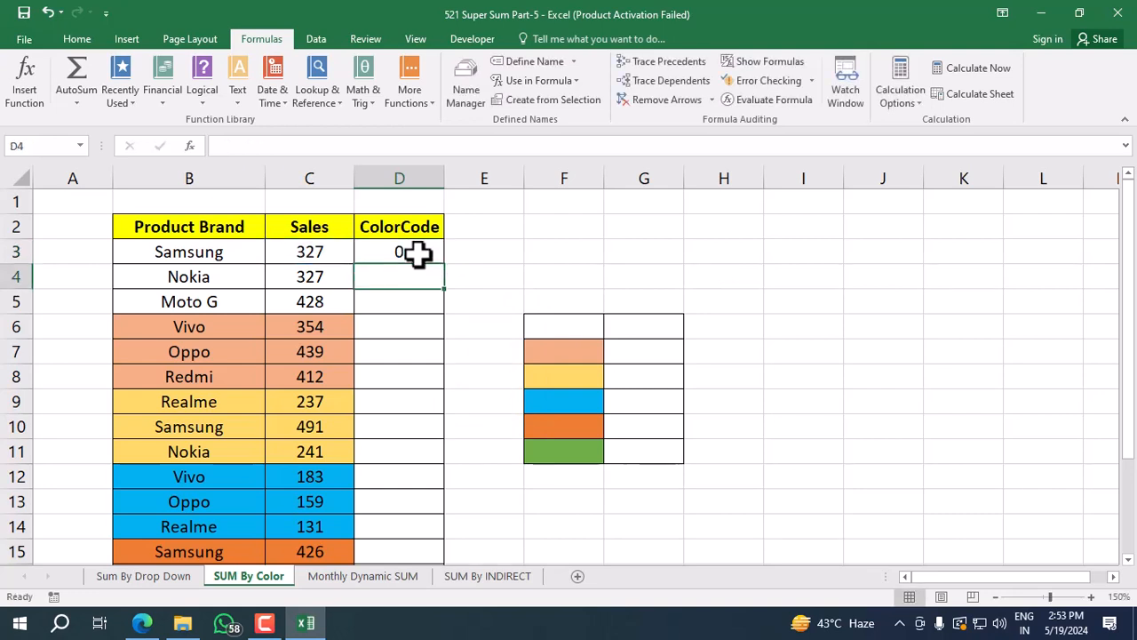
Fill the =SumColor formula from D3 down through D20 for every product row.
click(419, 252)
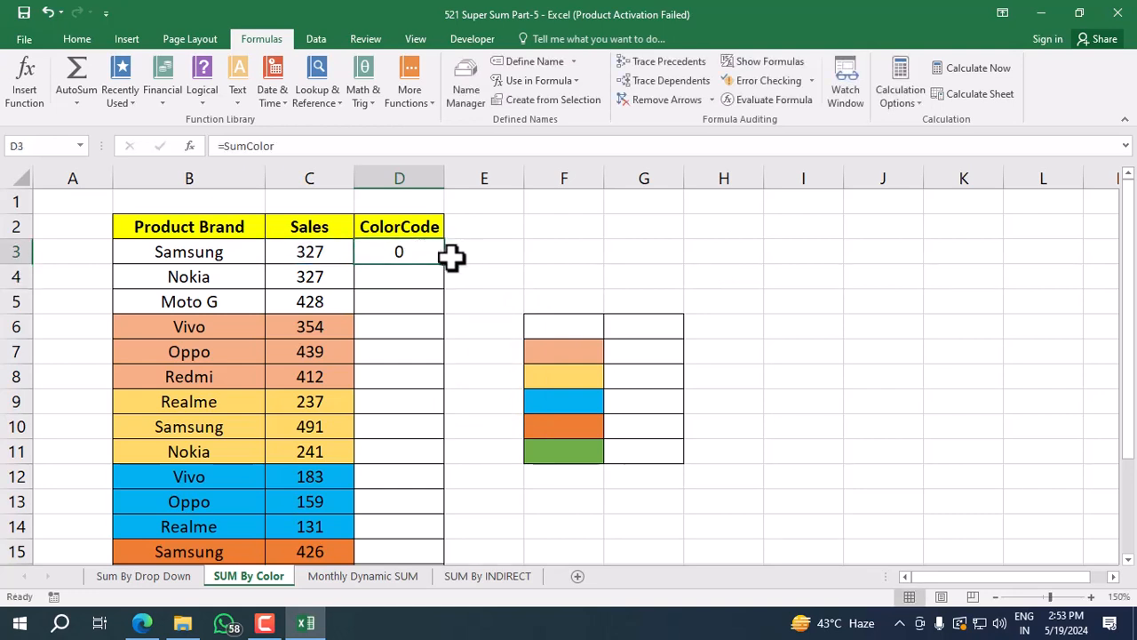
drag(445, 270, 419, 539)
scroll(462, 417, up, 2)
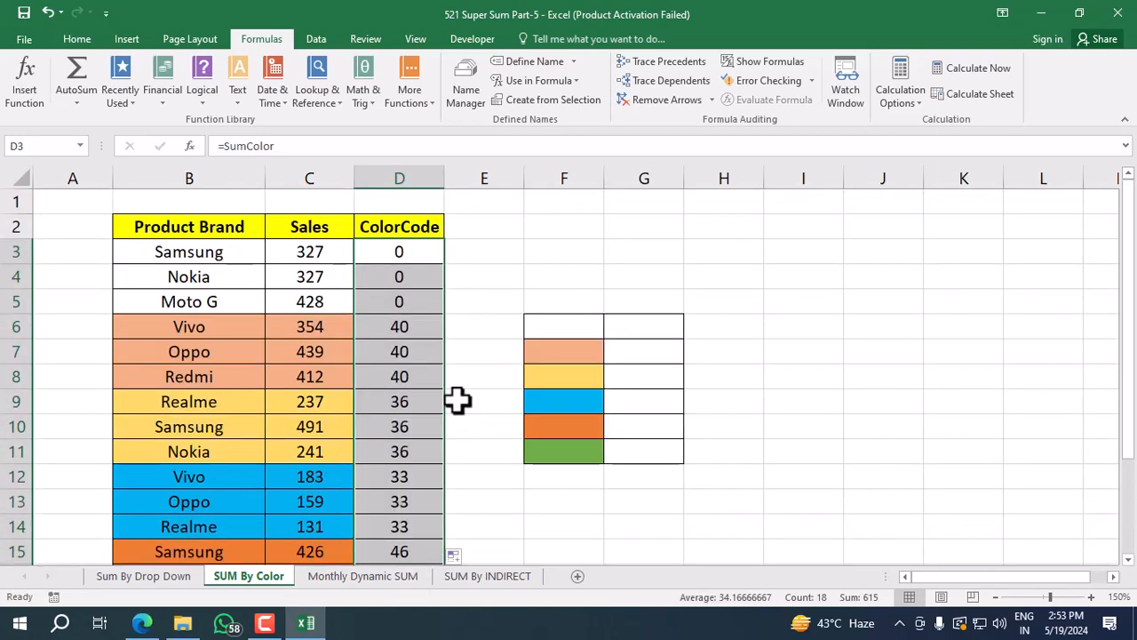
click(411, 277)
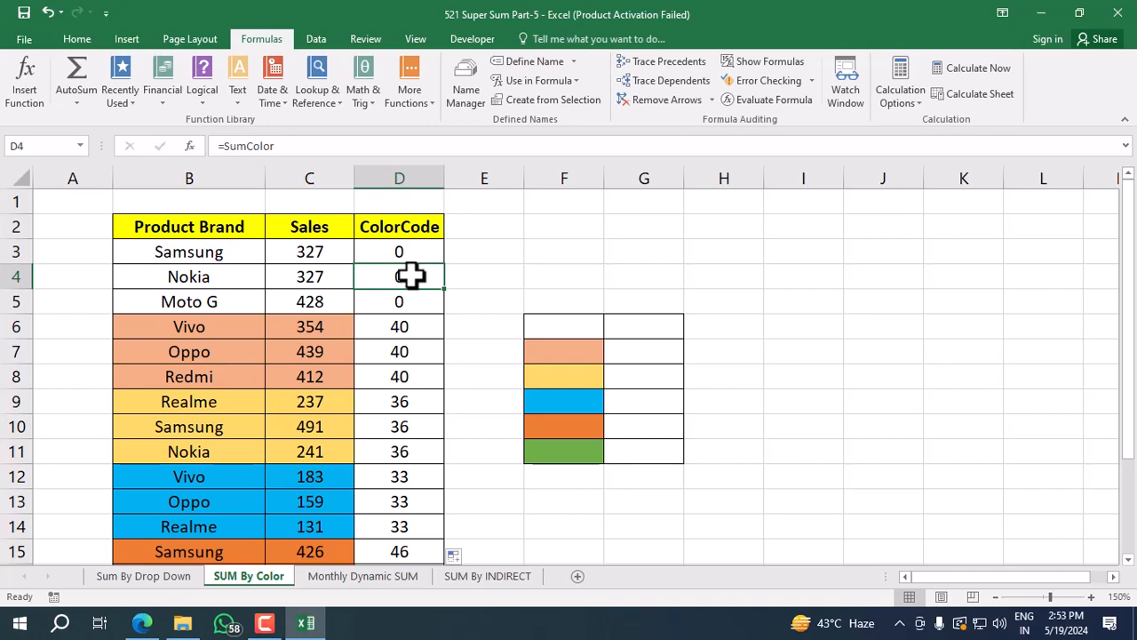
Try a SUMIF formula in G6 with $B$3:$B$20 as the range and SumColor as the criteria.
click(646, 325)
text(=)
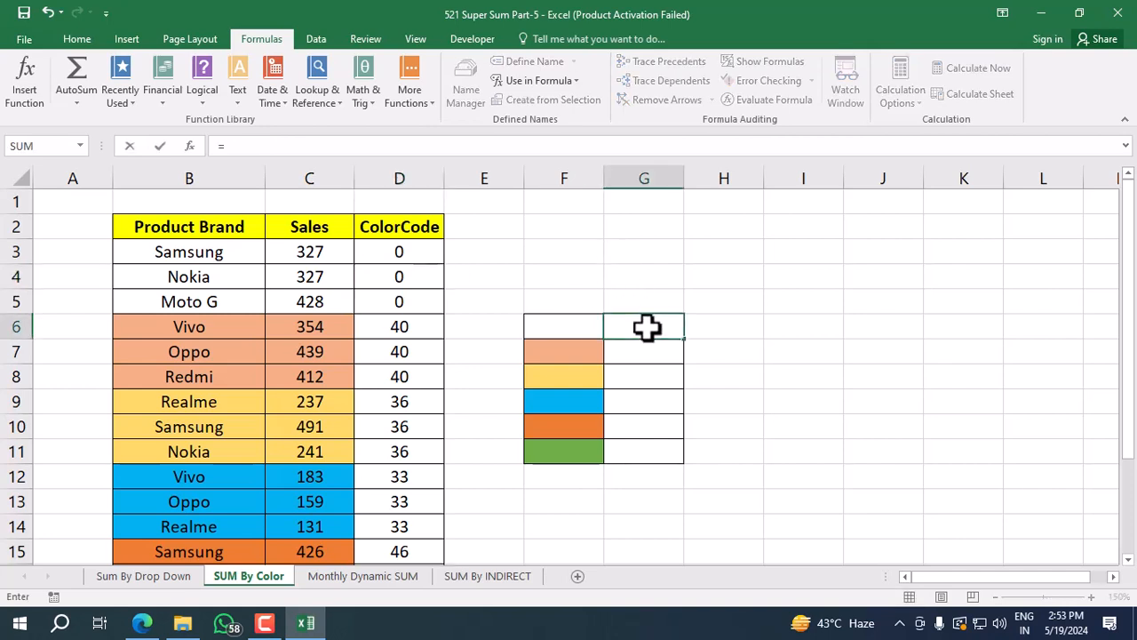
text(sumif)
key(Tab)
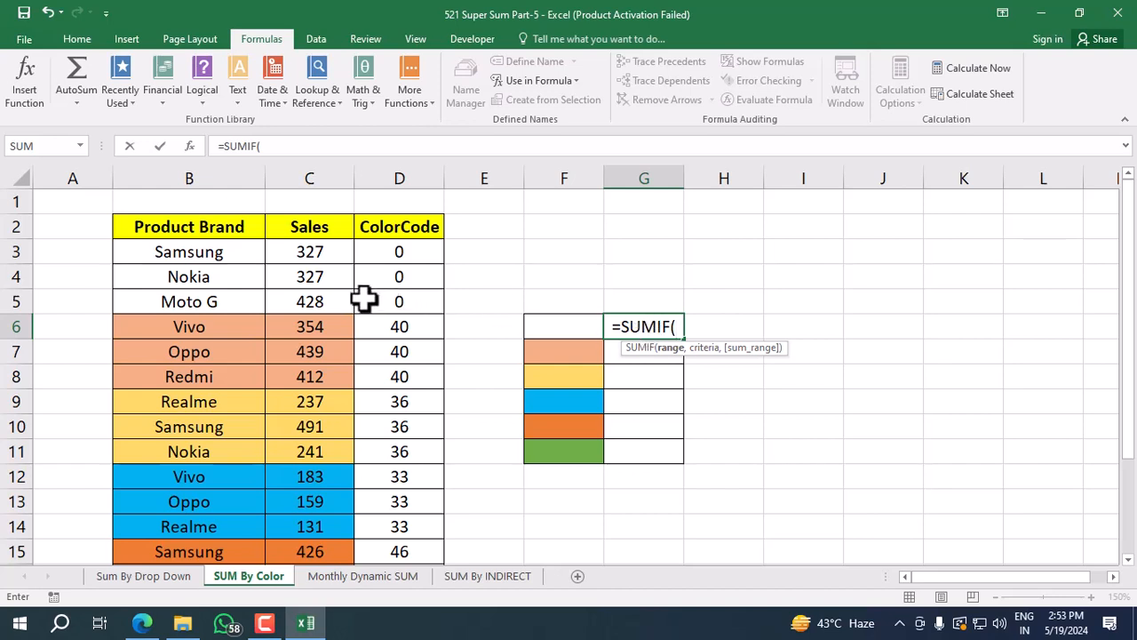
click(233, 255)
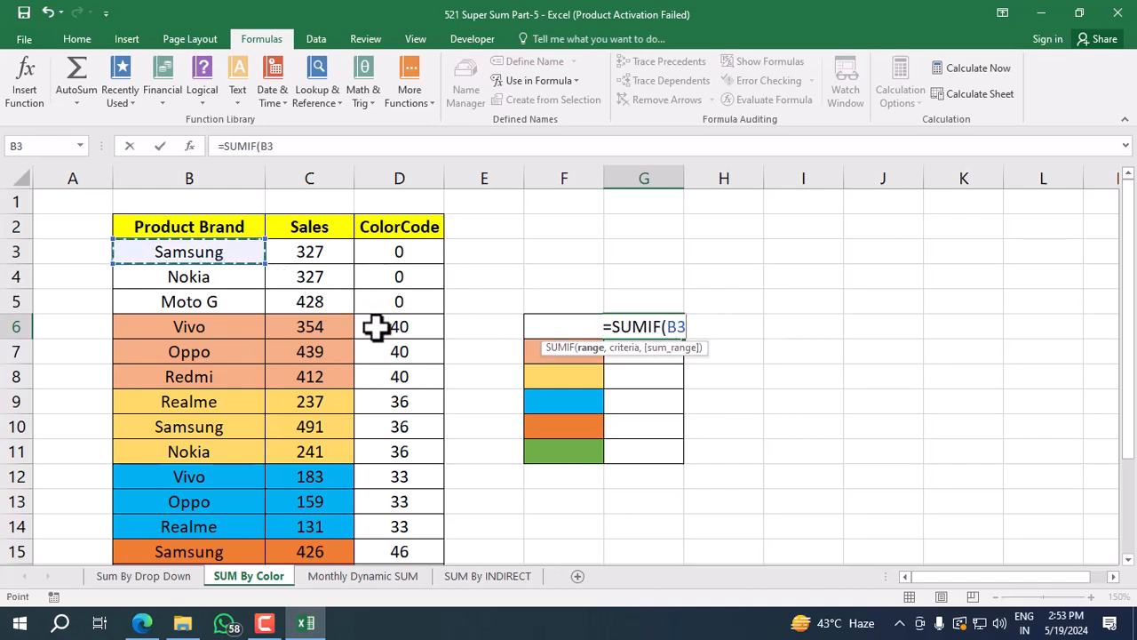
key(ctrl+shift+Down)
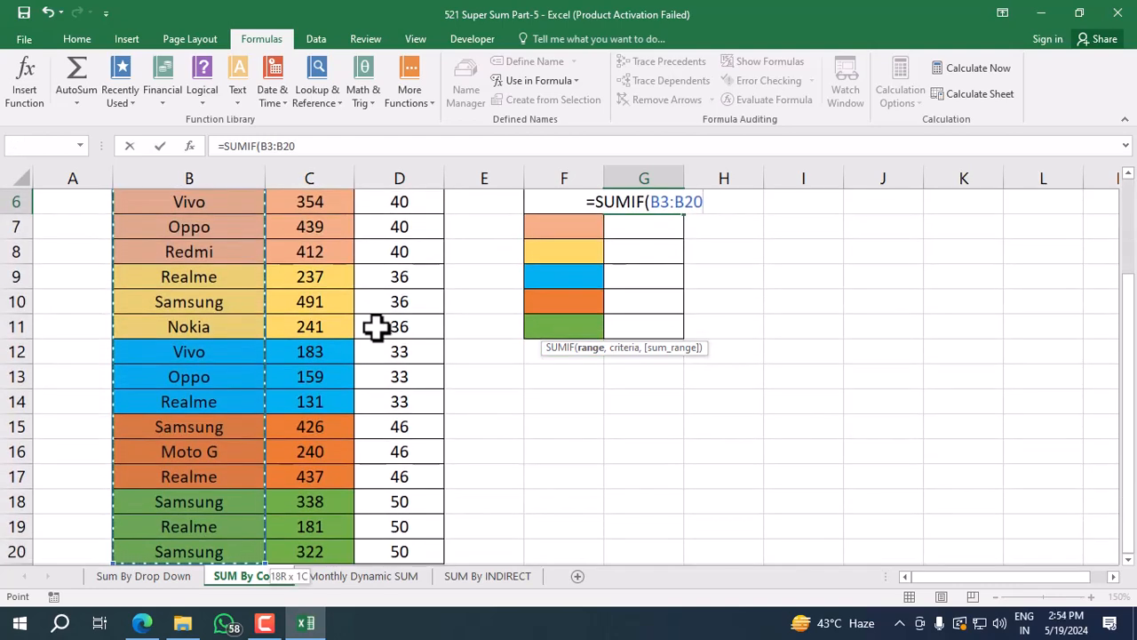
key(F4)
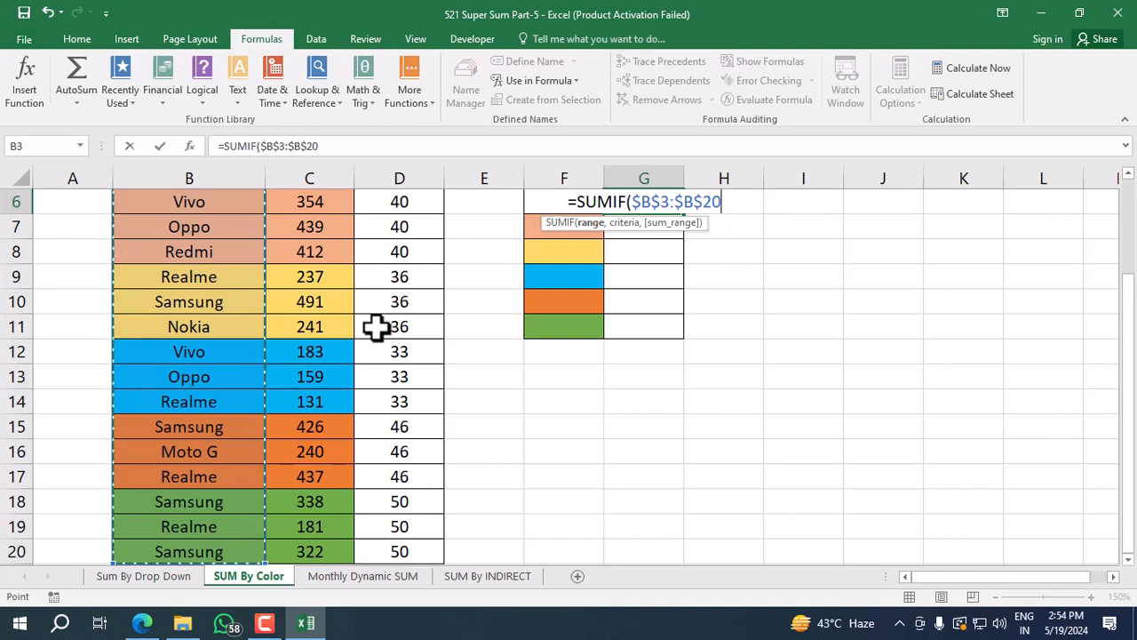
text(,)
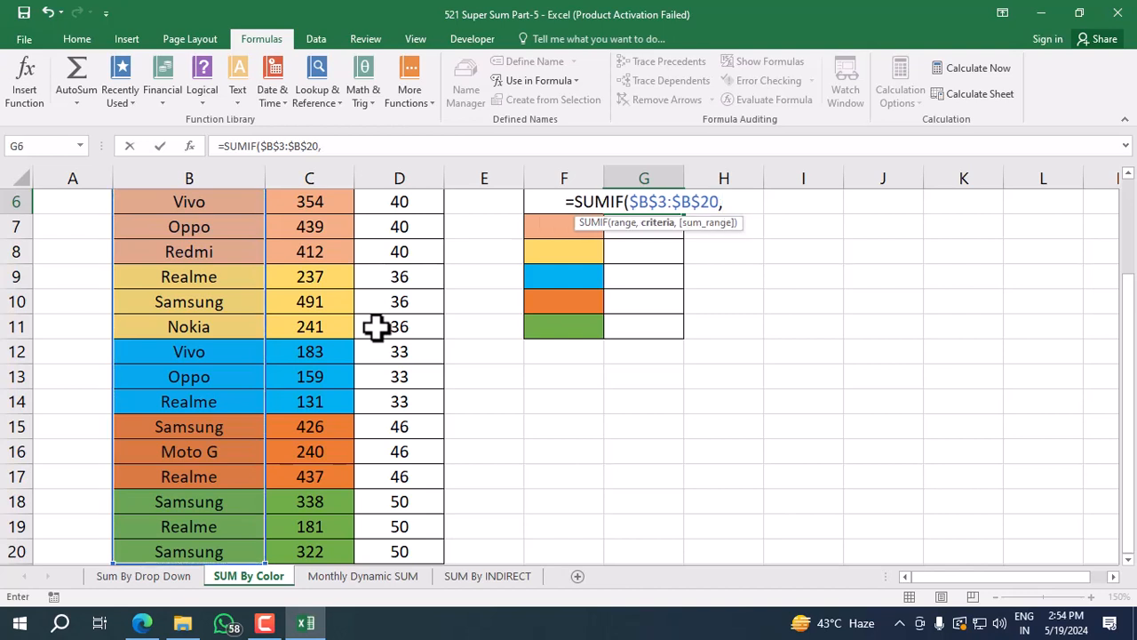
text(sumc)
key(Tab)
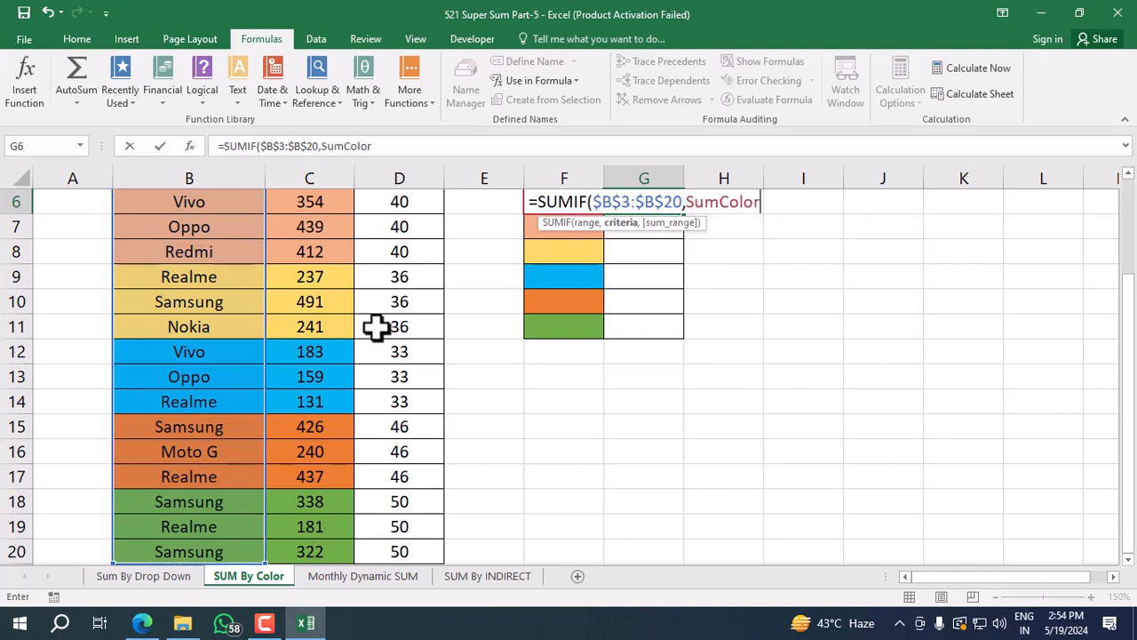
Complete the SUMIF in G6 with $C$3:$C$20 as the sum range and enter it as an array formula.
text(,)
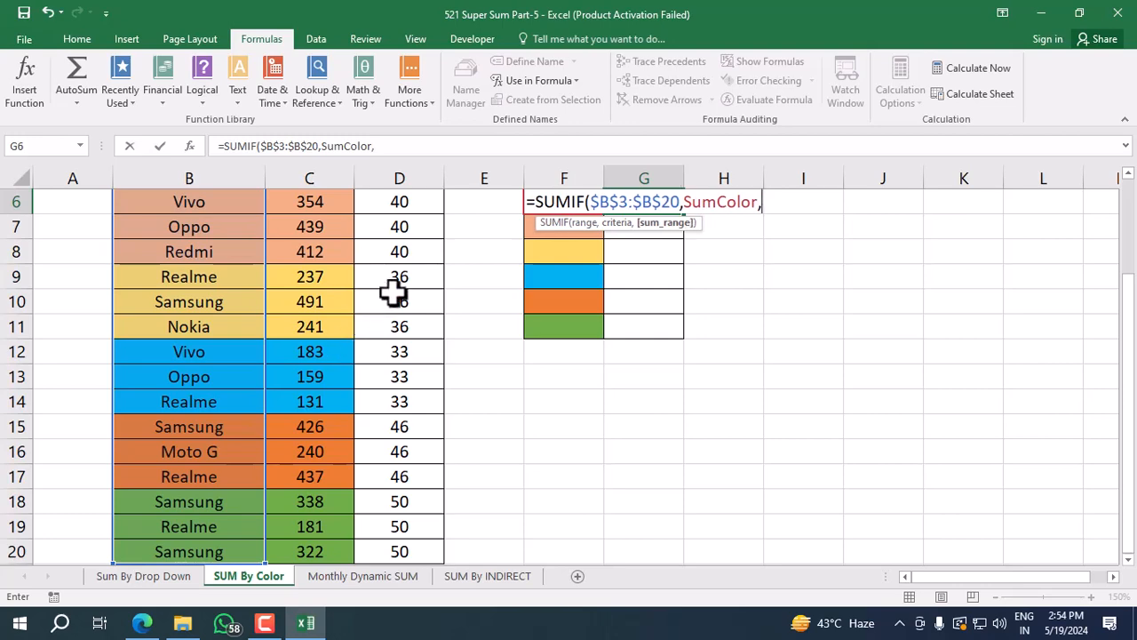
click(322, 282)
key(Up)
key(Up)
key(Up)
key(Up)
key(Up)
key(Up)
key(Up)
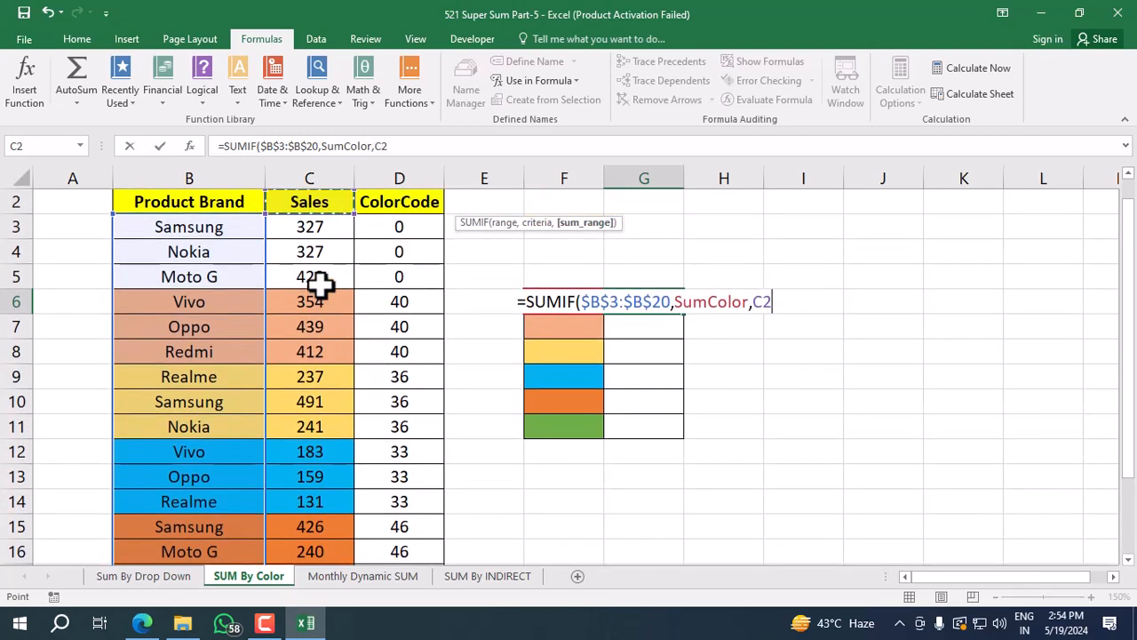
key(Down)
key(ctrl+shift+Down)
key(F4)
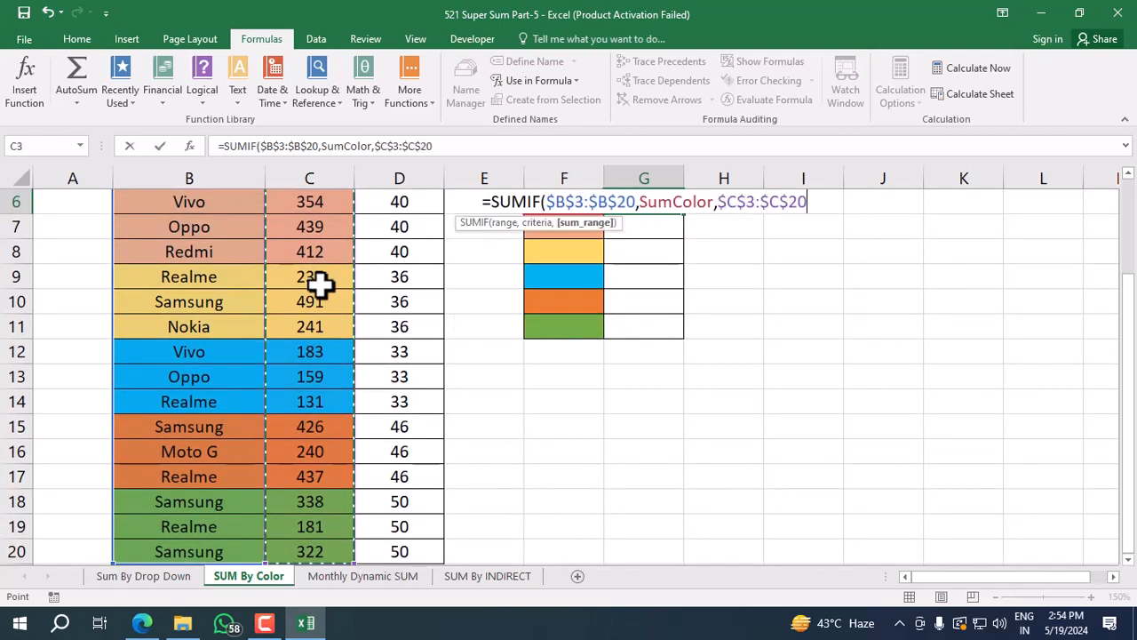
text())
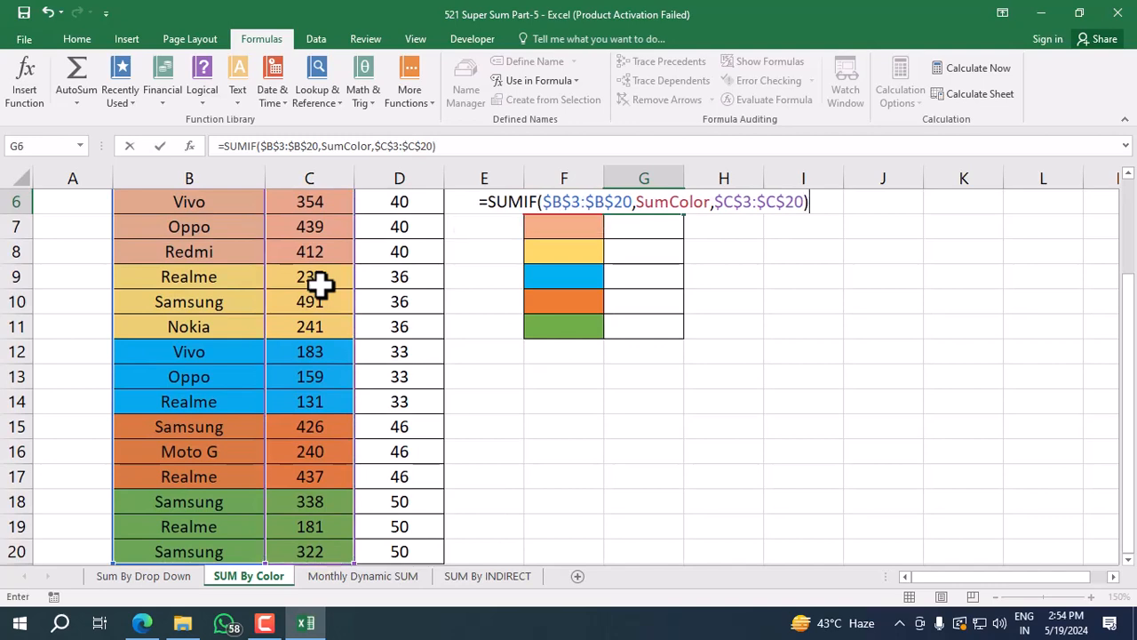
key(ctrl+shift+Return)
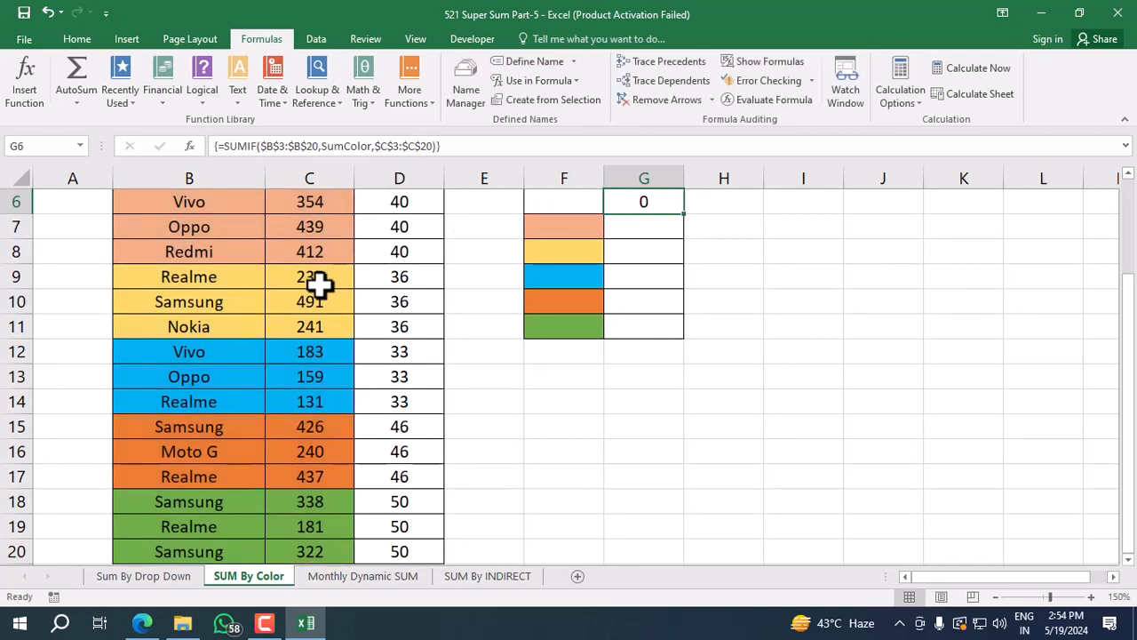
Fill the array SUMIF formula from G6 down to G11.
scroll(322, 284, up, 2)
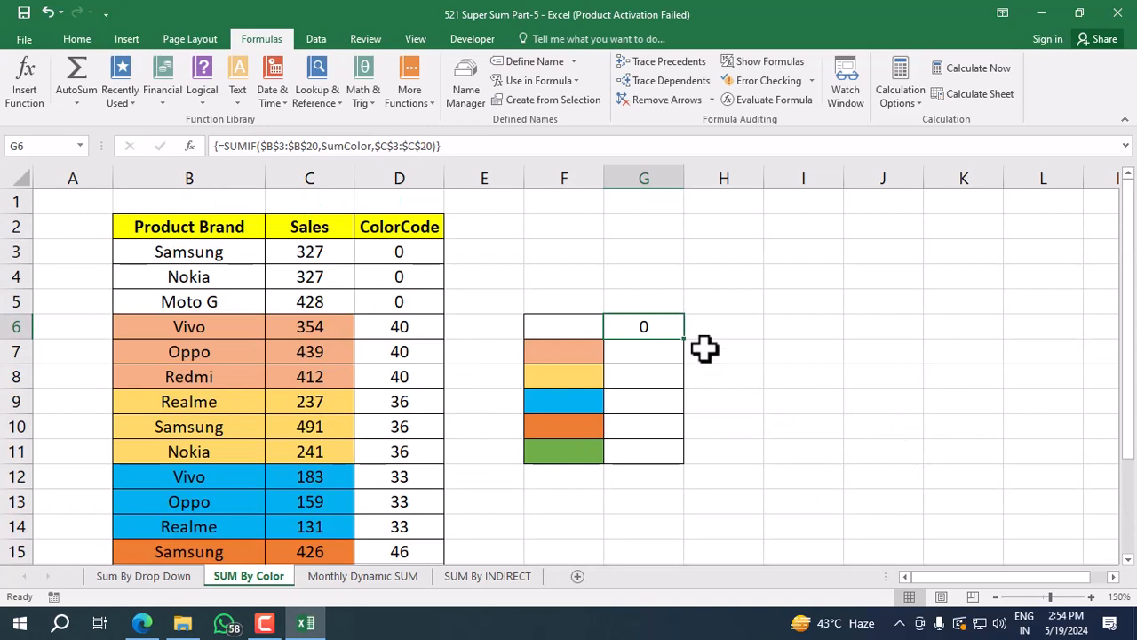
drag(685, 339, 665, 462)
click(673, 327)
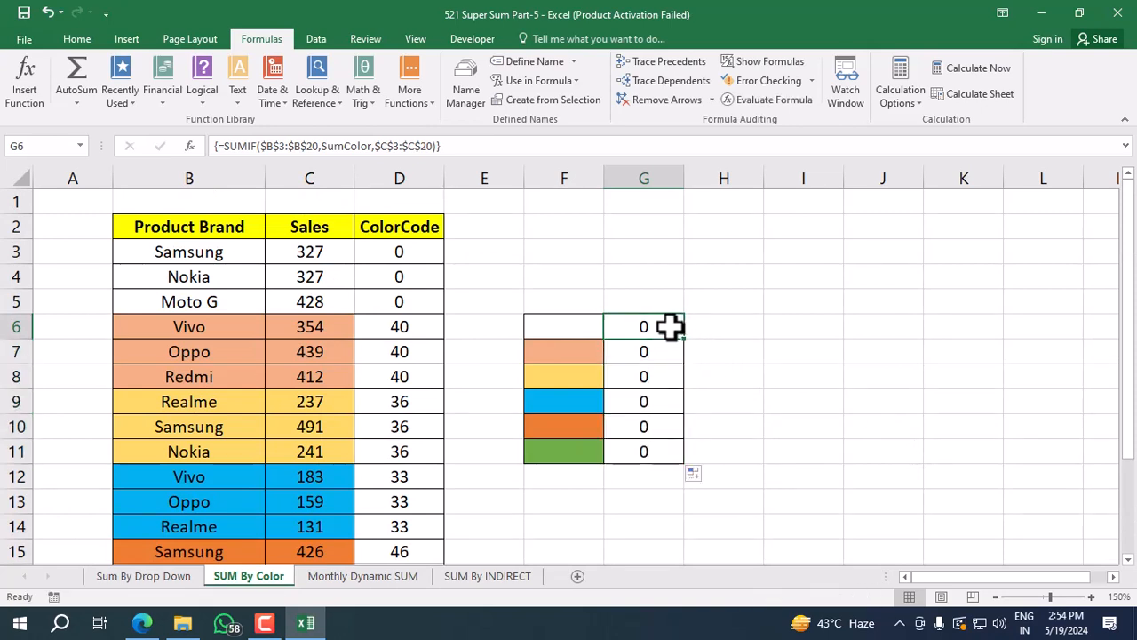
Recheck the array formula in G6, then clear the formulas from G6:G11.
double_click(670, 327)
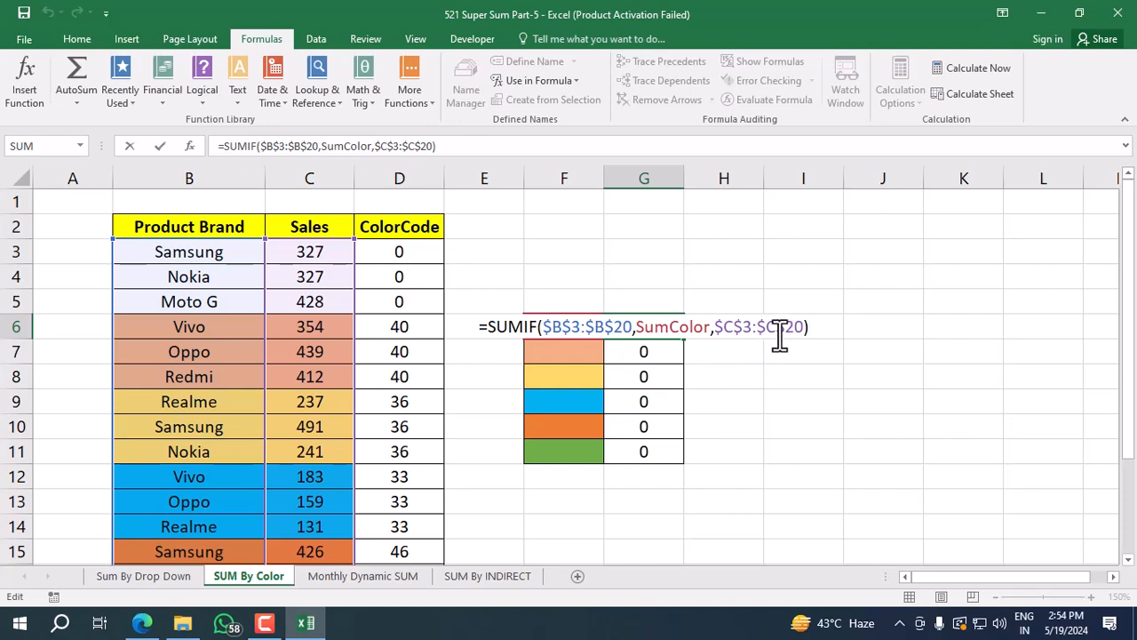
key(ctrl+shift+Return)
drag(686, 338, 658, 467)
key(Delete)
Start a new SUMIF formula in G6 with range $B$3:$B$20 and criteria SumColor.
click(651, 325)
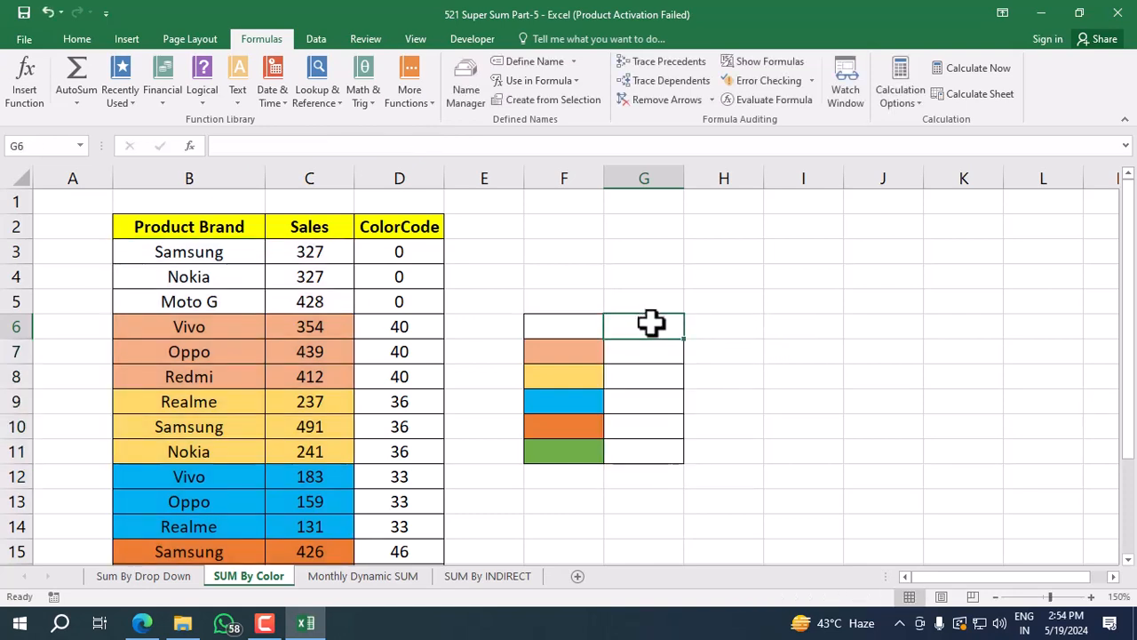
text(=sumif)
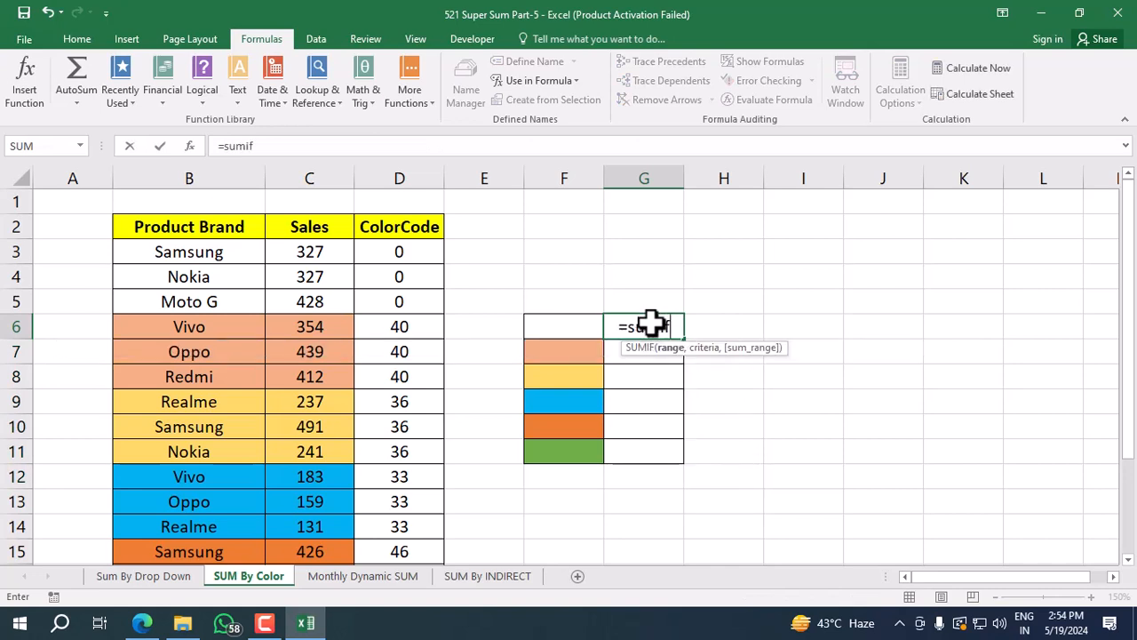
key(Tab)
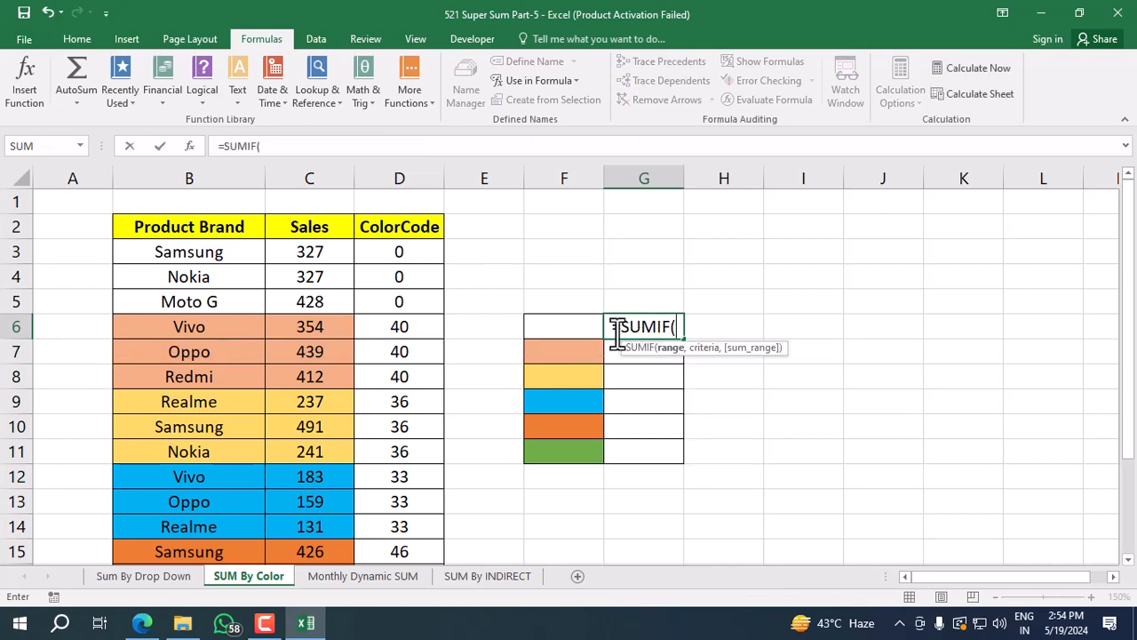
click(238, 252)
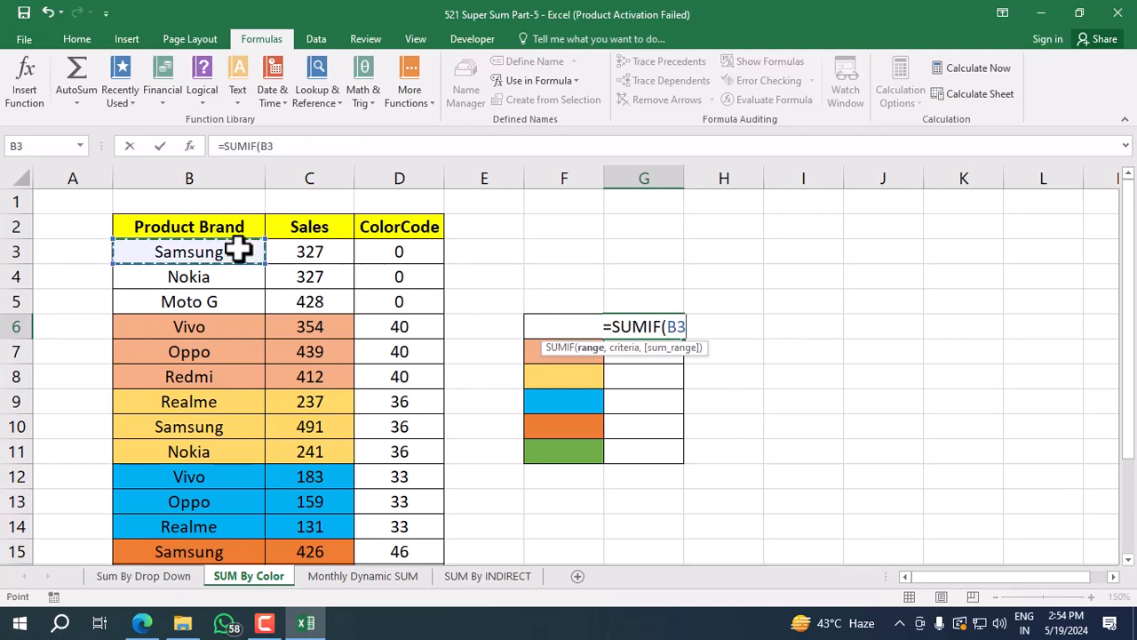
key(ctrl+shift+Down)
key(F4)
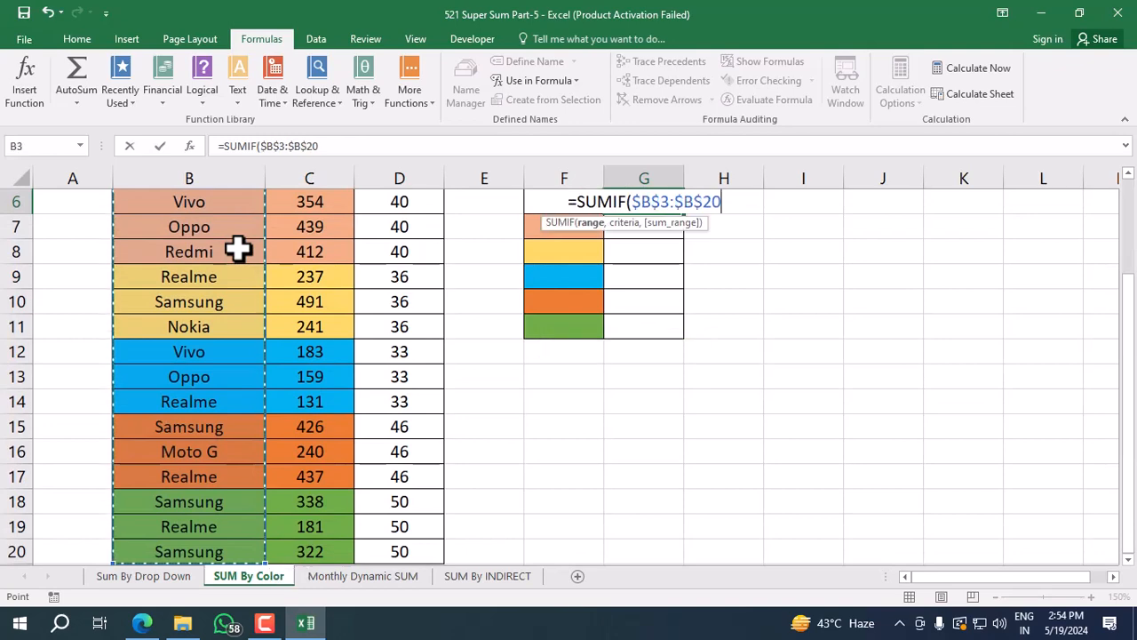
text(,sumc)
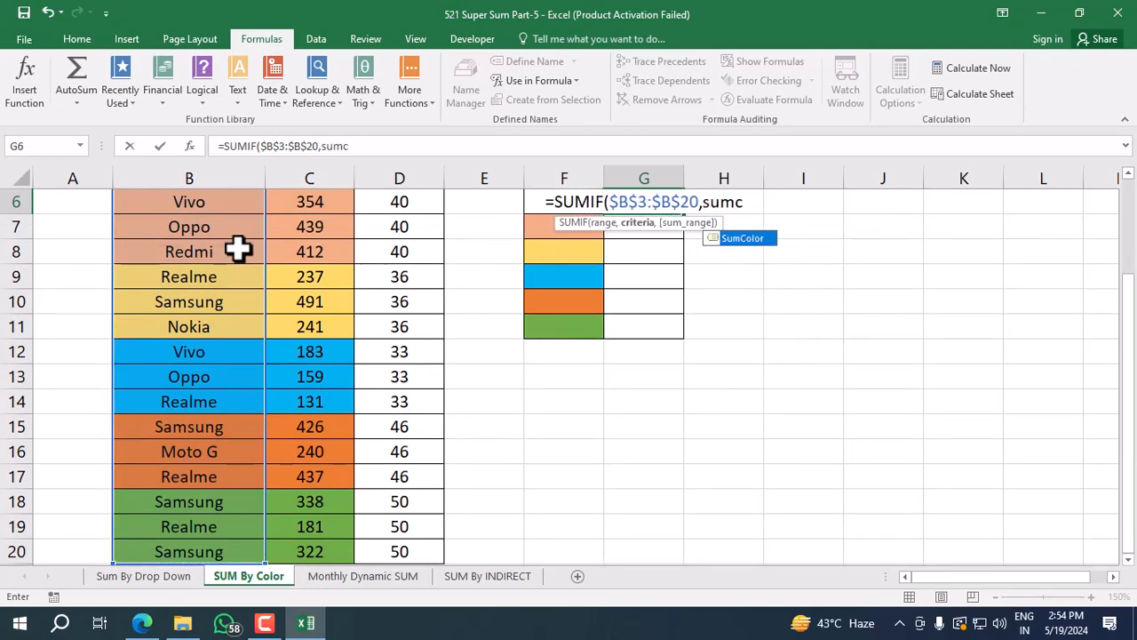
key(Tab)
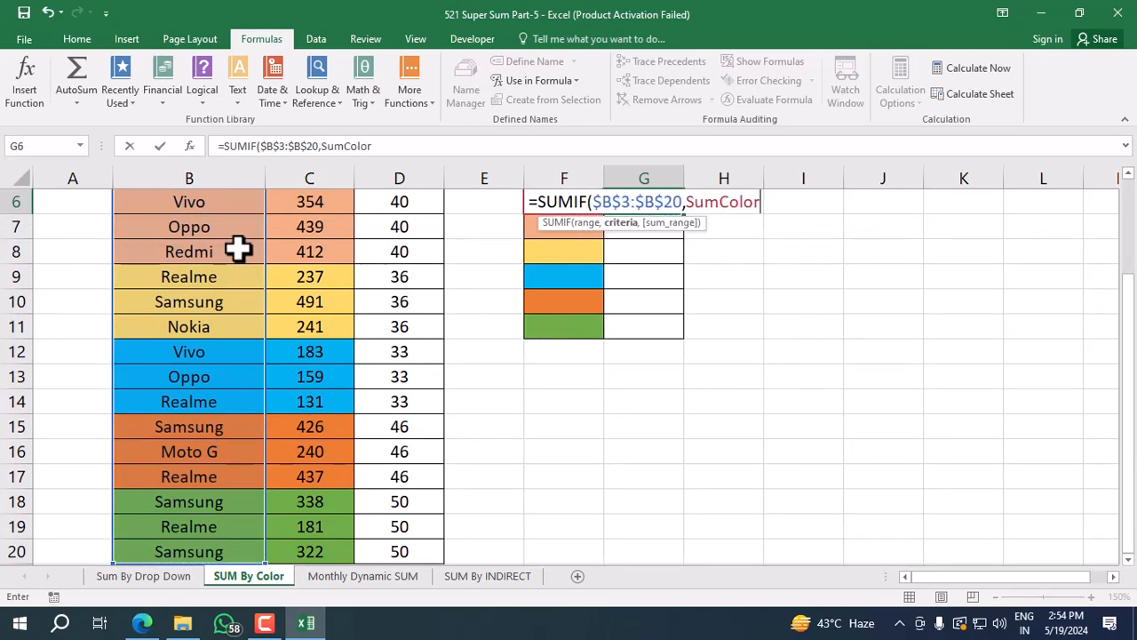
Add $C$3:$C$20 as the sum range of the G6 SUMIF and enter it as a regular formula.
text(,)
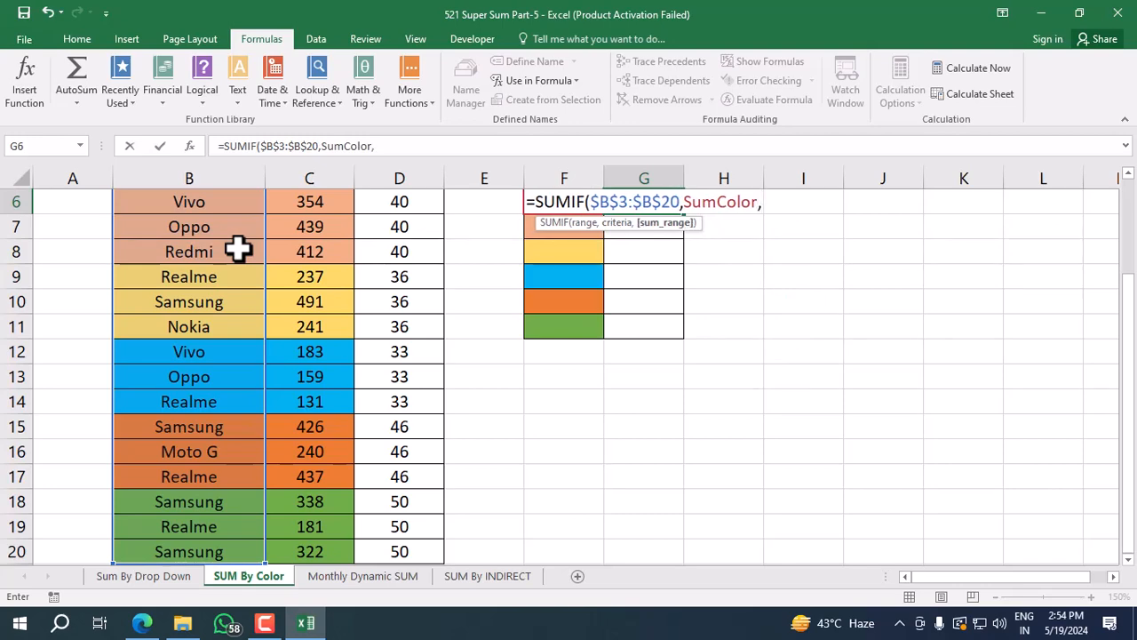
click(300, 254)
key(ctrl+Up)
key(Down)
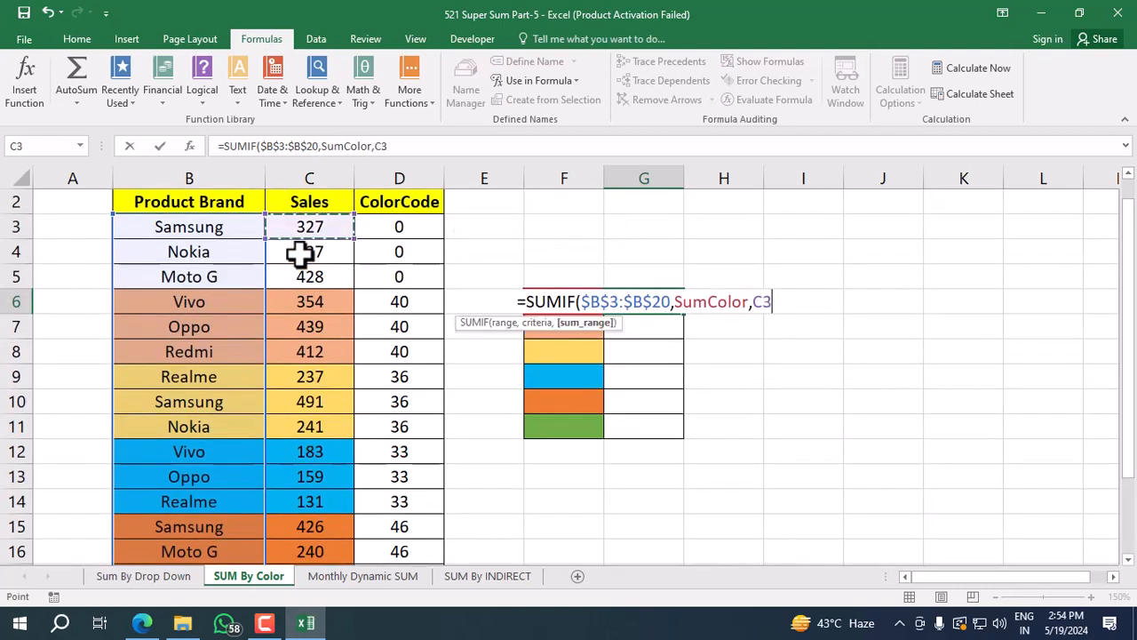
key(ctrl+shift+Down)
key(F4)
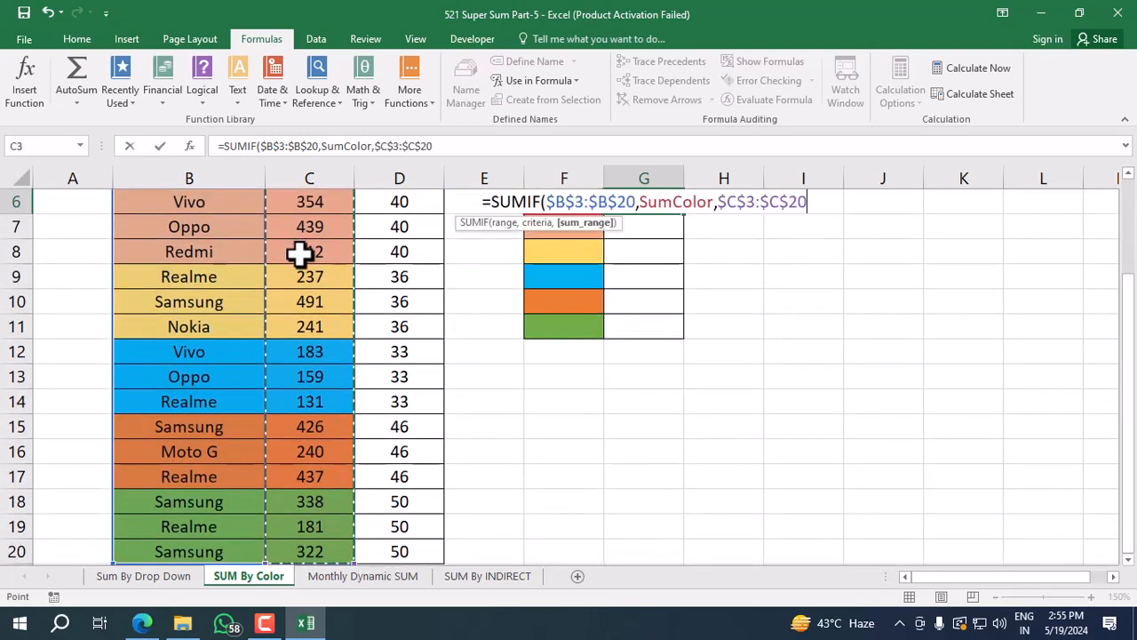
text())
key(Return)
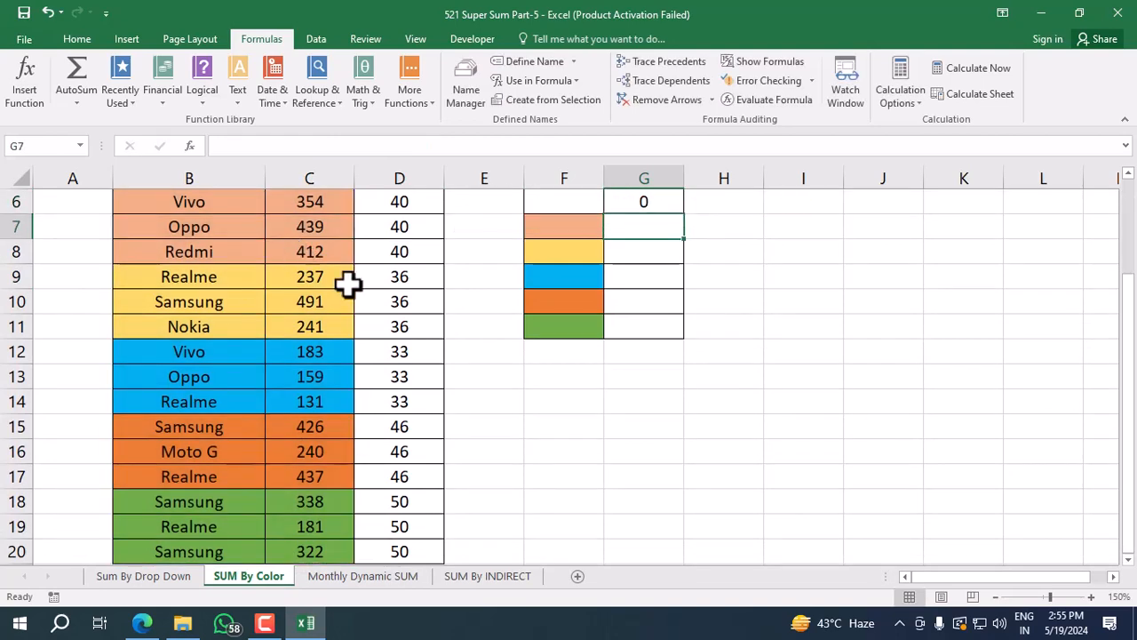
Copy the regular SUMIF formula from G6 down through G11.
scroll(709, 287, up, 2)
click(674, 331)
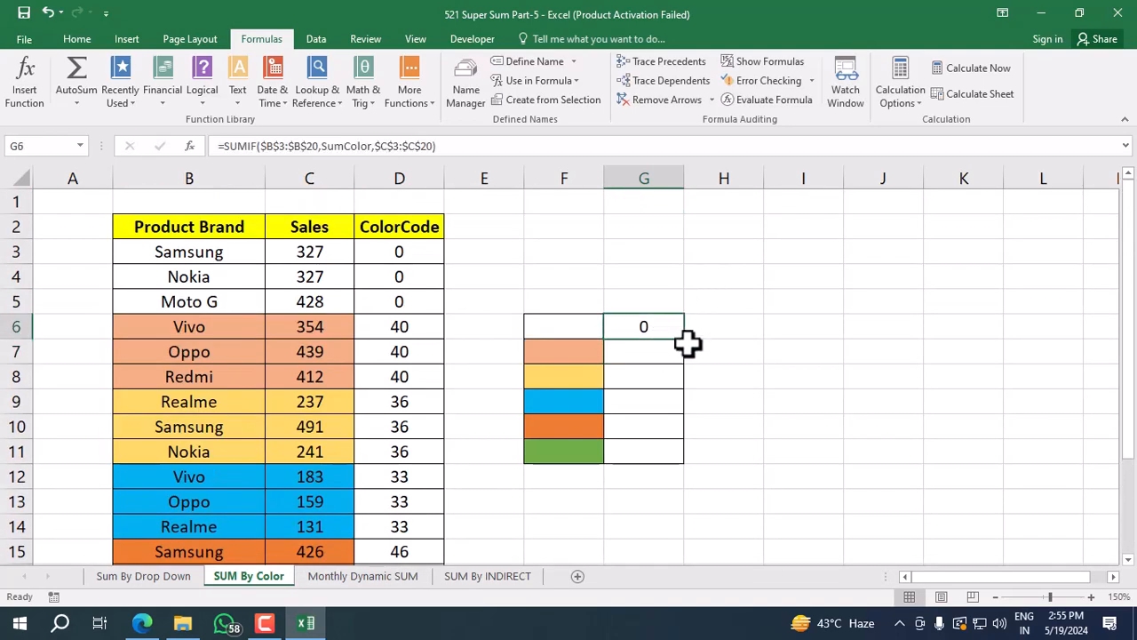
drag(686, 343, 668, 464)
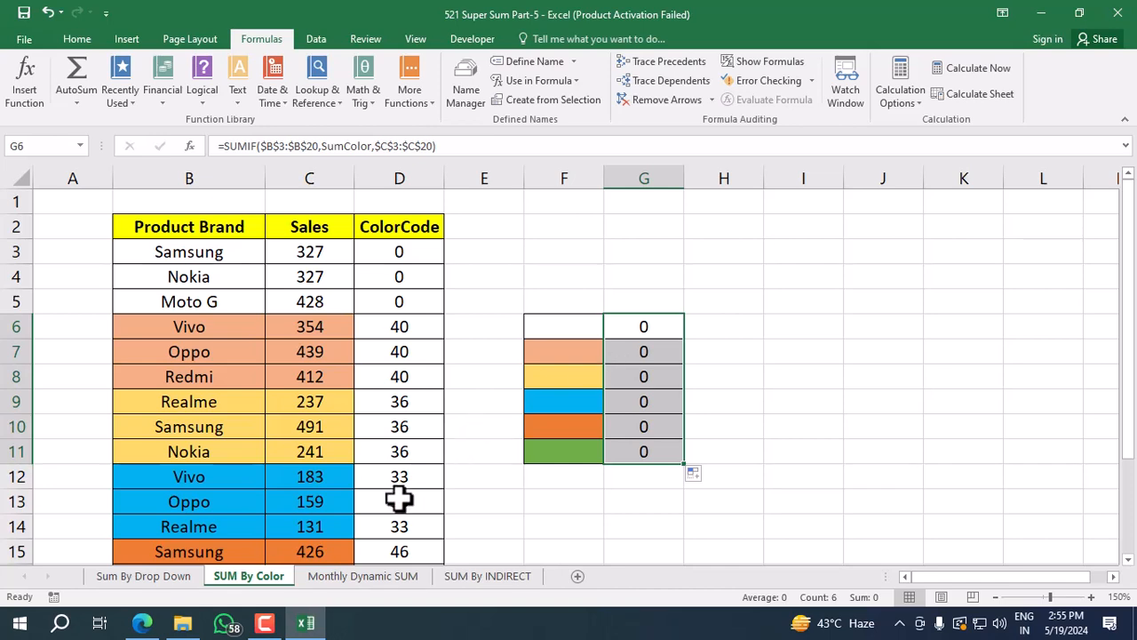
click(266, 623)
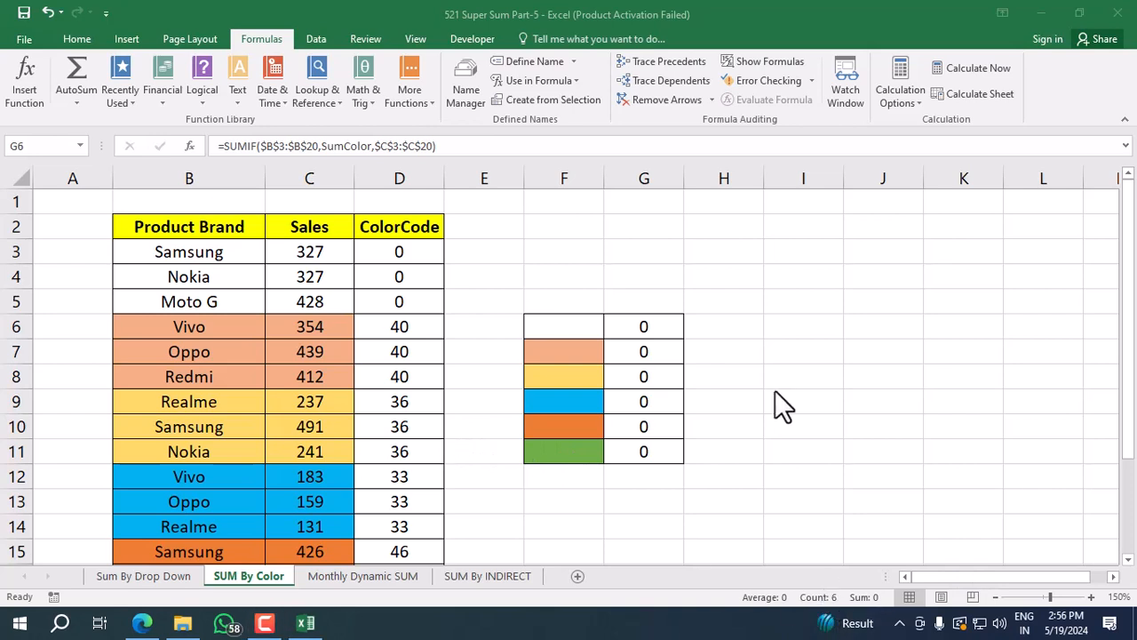
Clear G6:G11 and start a new SUMIF formula in G6 with the absolute color-code range $D$3:$D$20.
click(649, 339)
key(Delete)
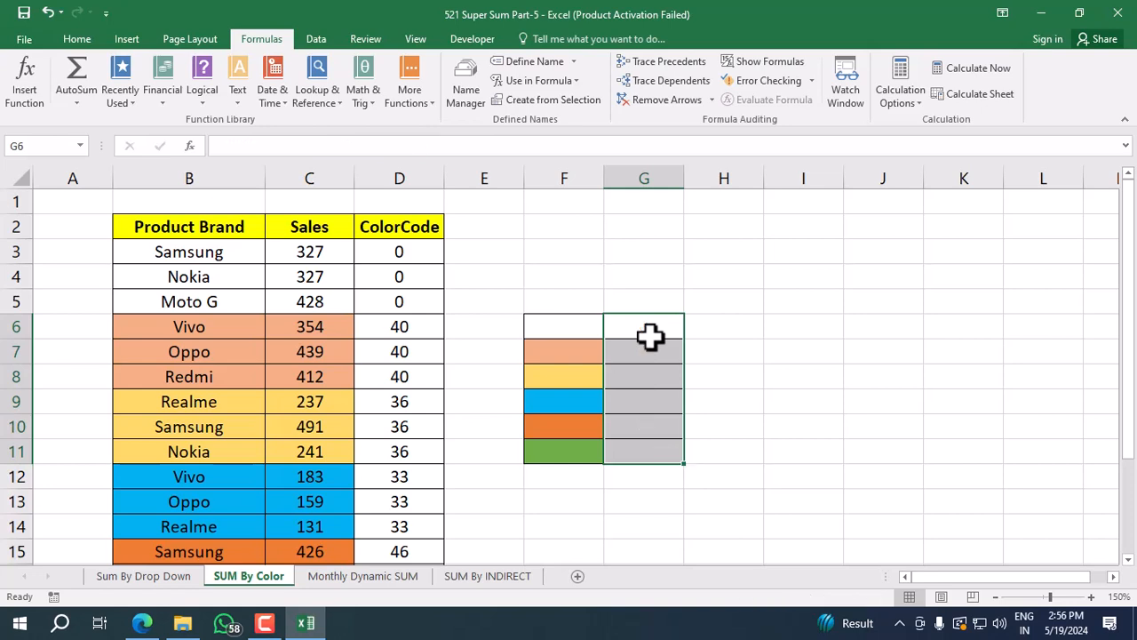
click(656, 328)
text(=SUMIF()
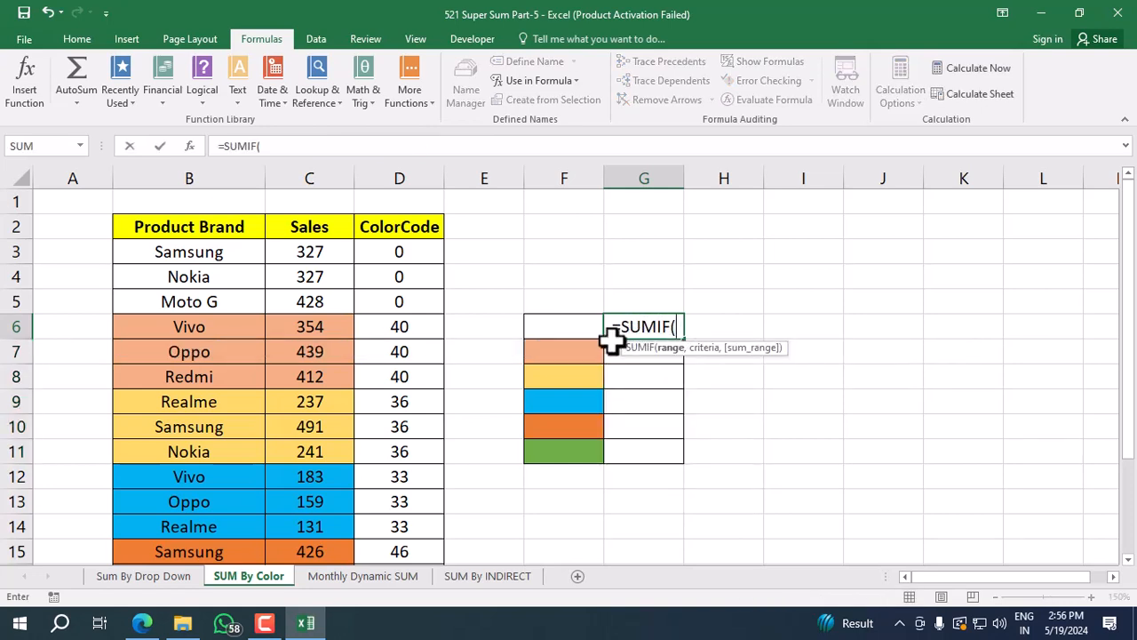
click(440, 253)
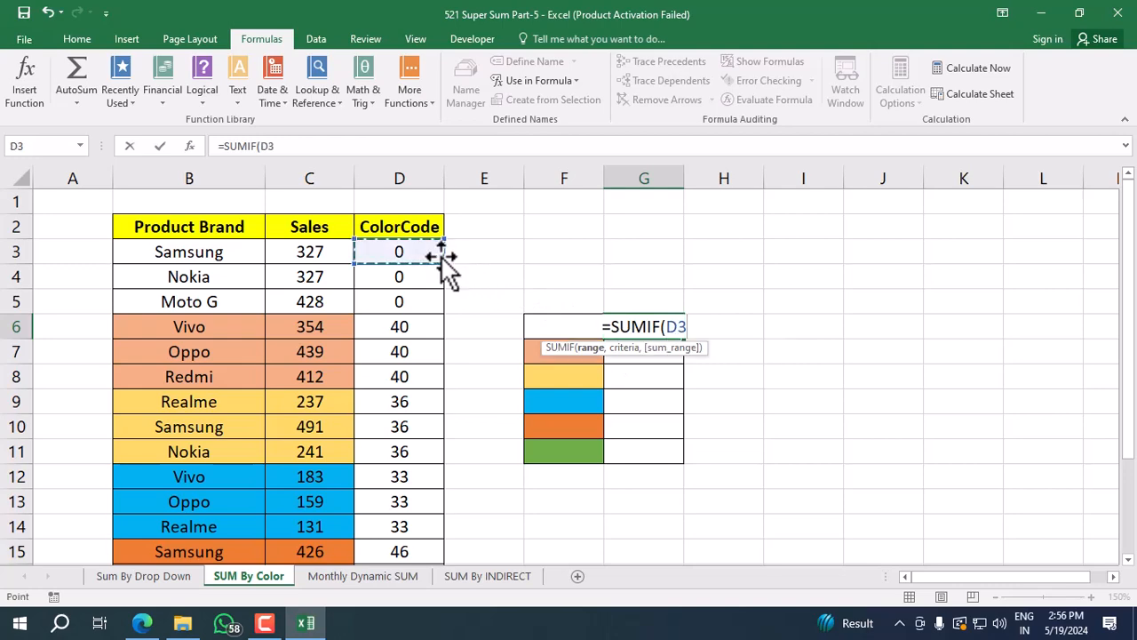
key(ctrl+shift+Down)
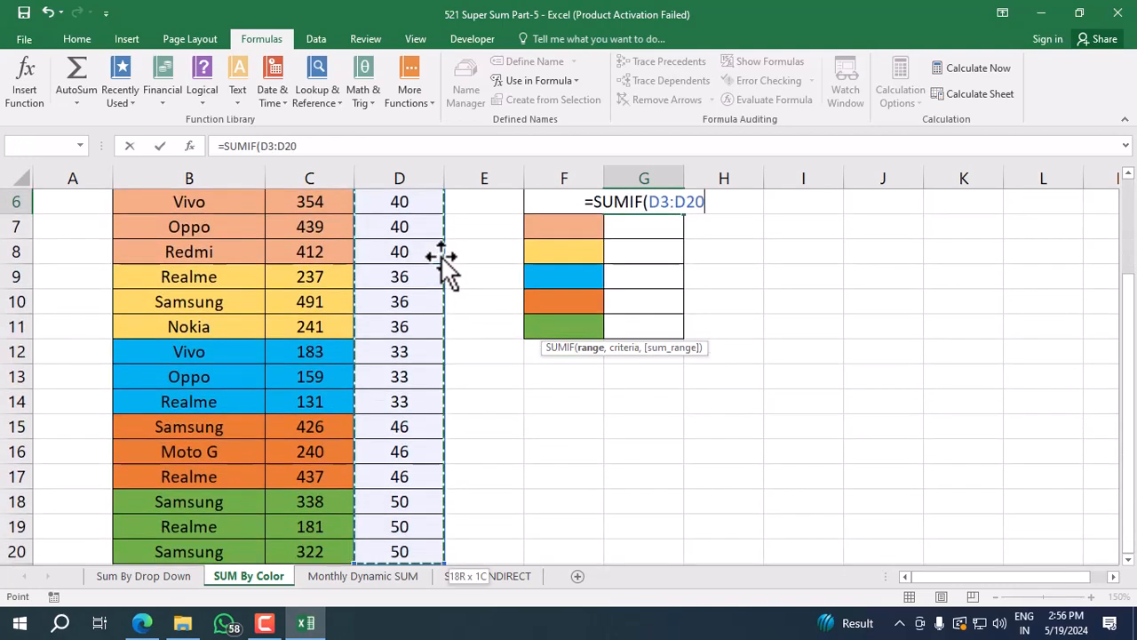
key(F4)
text(,)
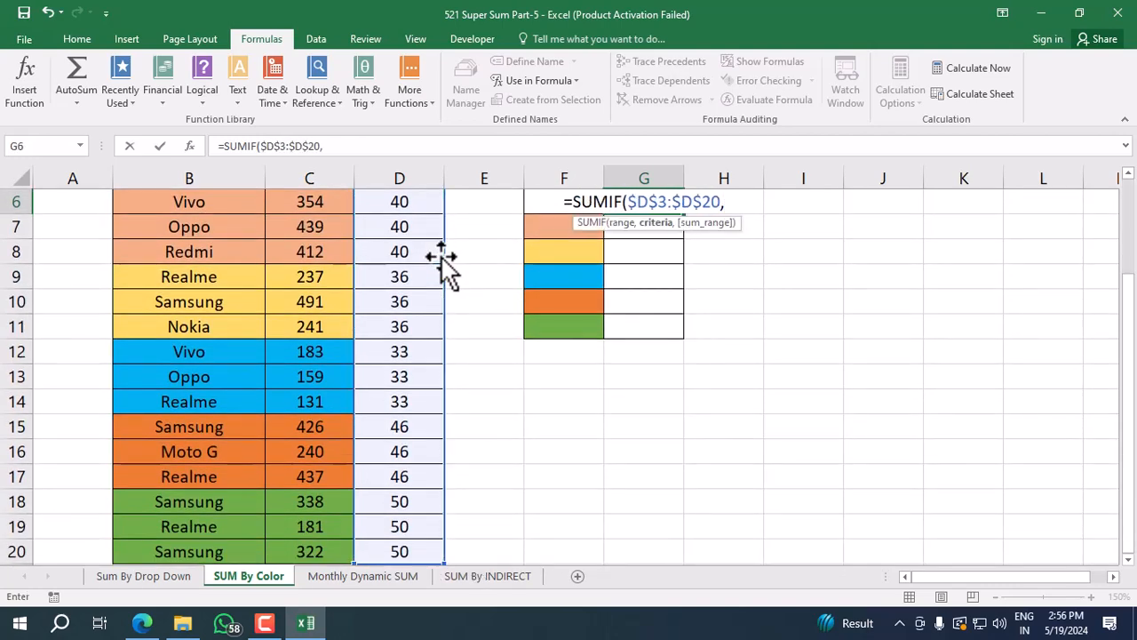
text(sum)
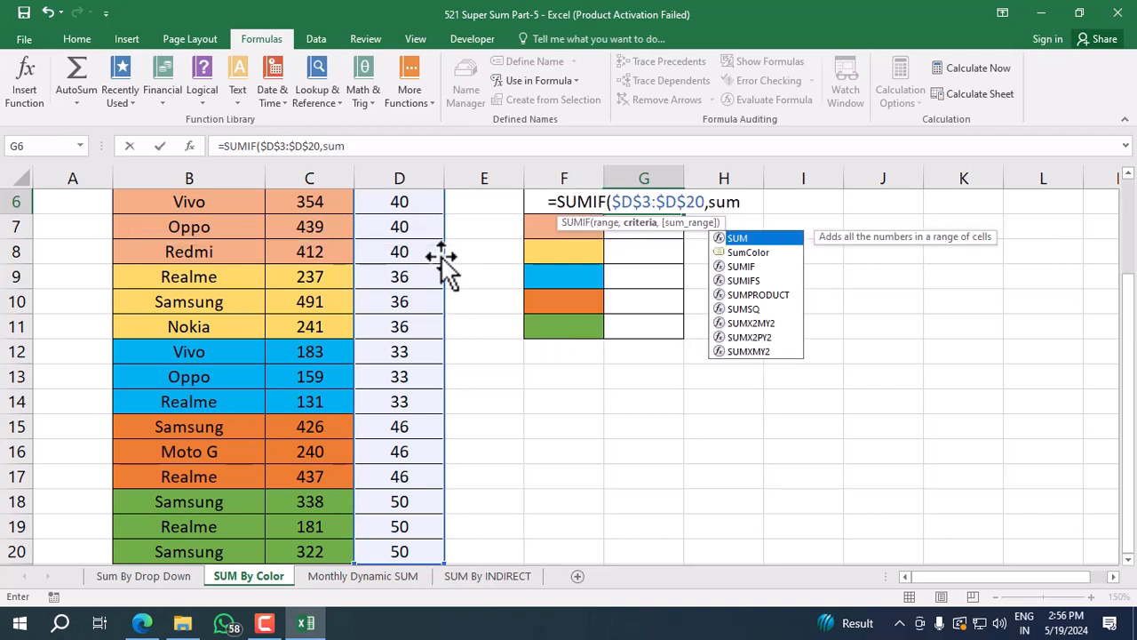
text(co)
Use the defined name SumColor as the criteria of the G6 SUMIF formula.
key(Tab)
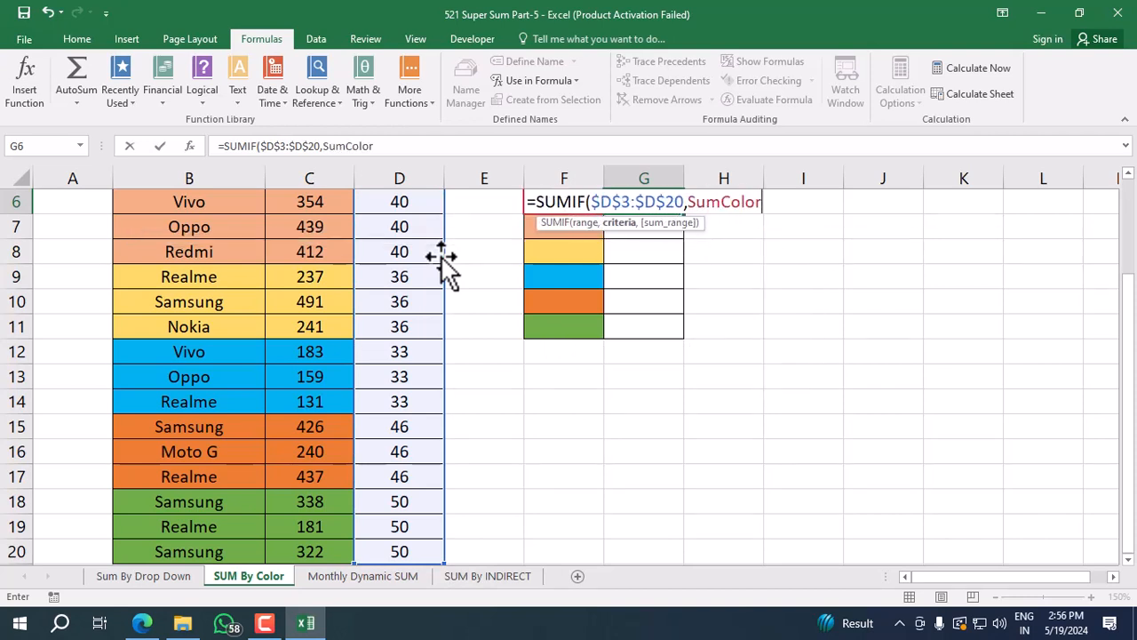
text(,)
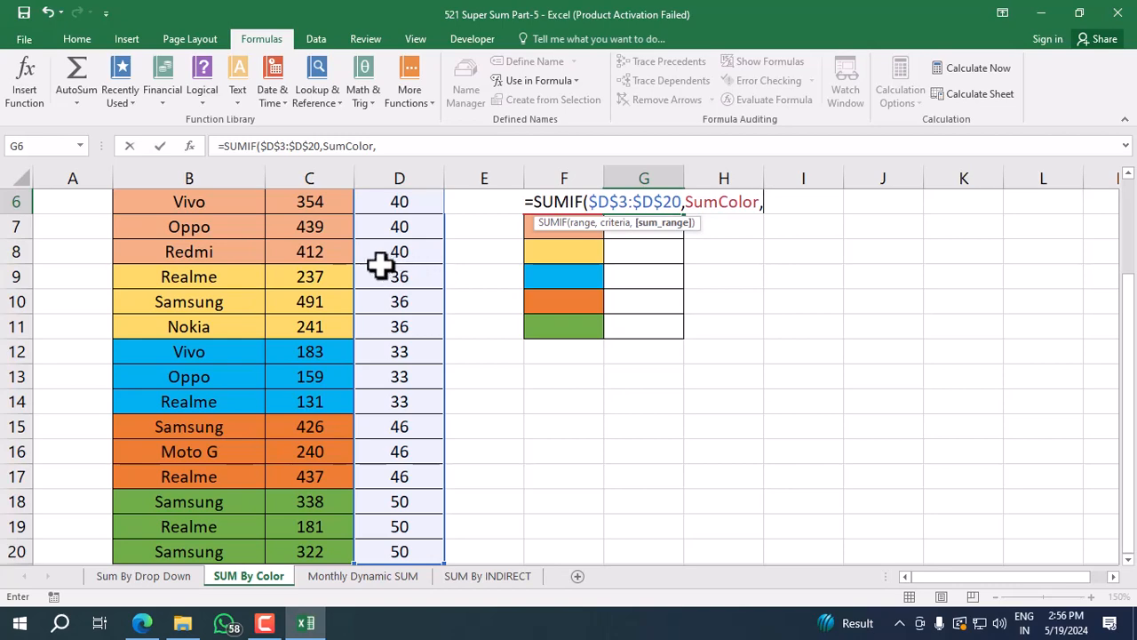
Add the absolute range $C$3:$C$20 as the sum range of the G6 SUMIF and enter it as an array formula.
click(311, 267)
key(ctrl+Up)
key(Down)
key(ctrl+shift+Down)
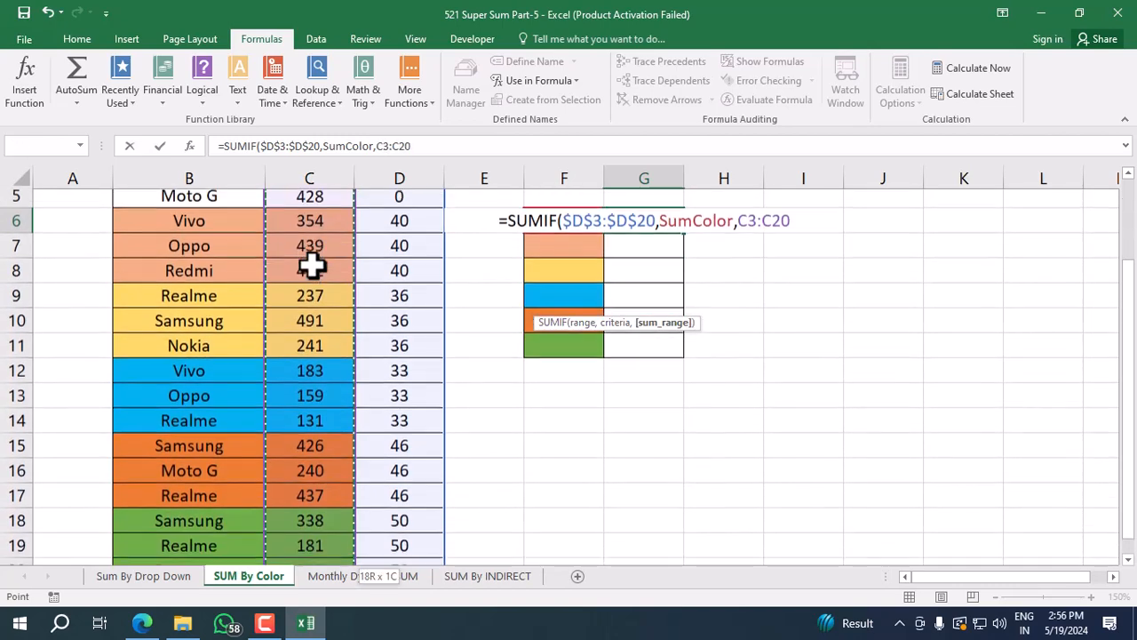
key(F4)
text())
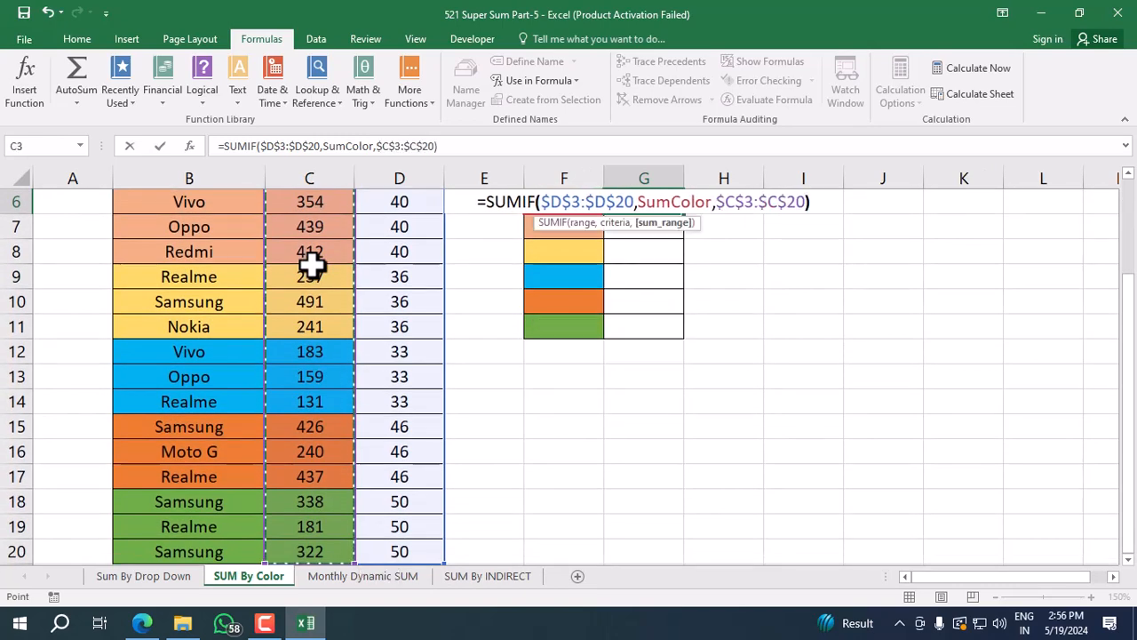
key(ctrl+shift+Return)
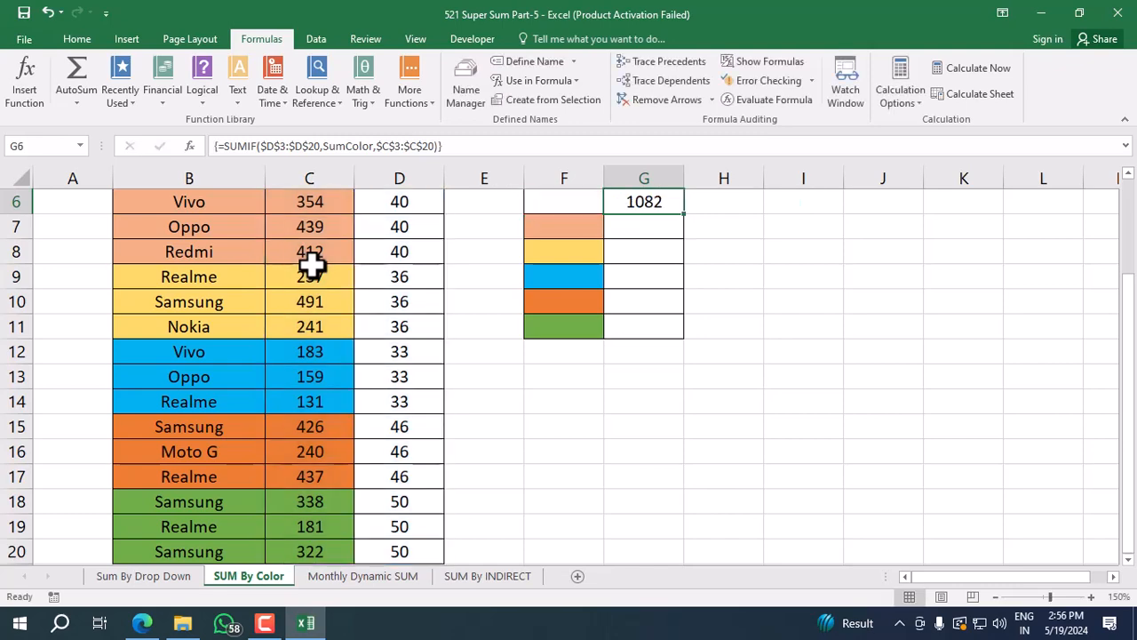
Copy the array SUMIF formula from G6 down through G11.
scroll(358, 246, up, 2)
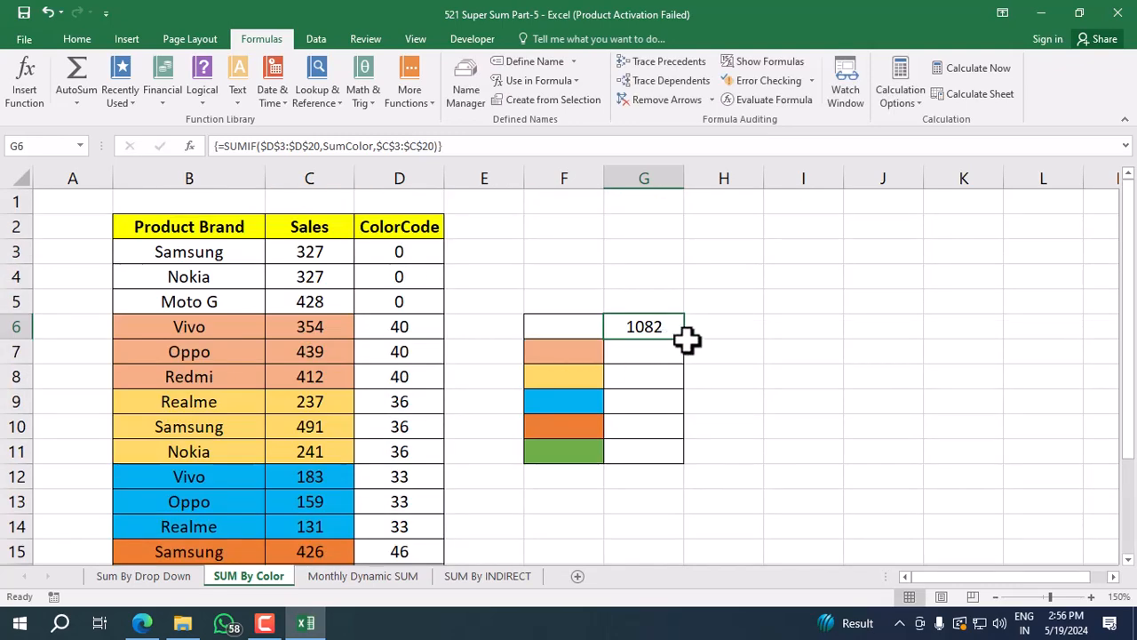
drag(683, 339, 669, 456)
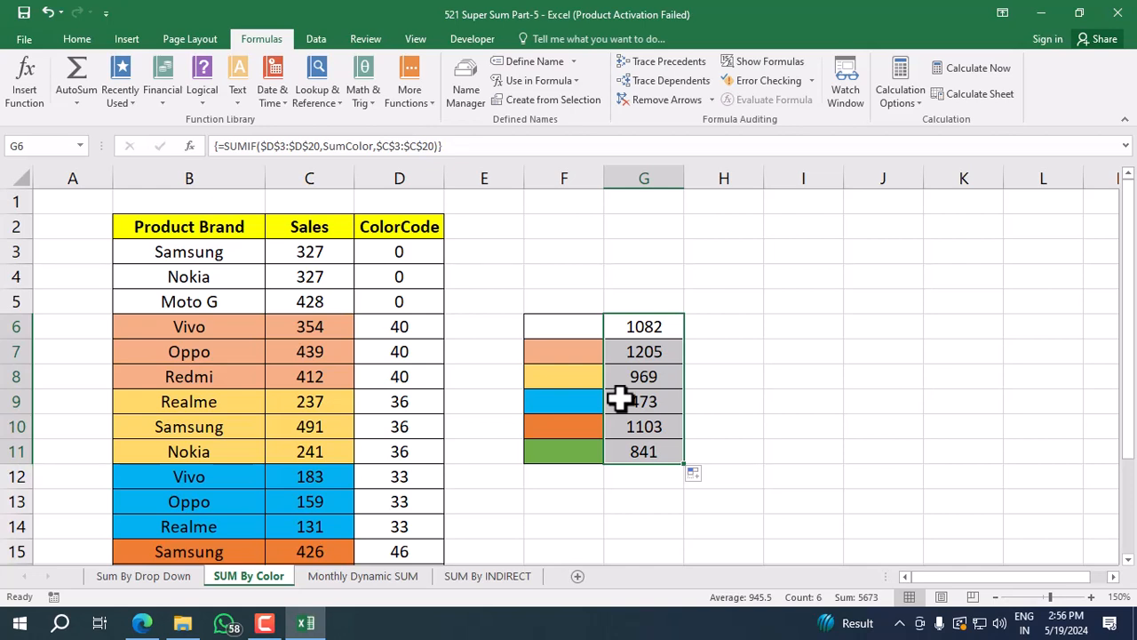
Open the Monthly Dynamic SUM sheet and review its month names in B4:B15 and sales in C4:C15.
click(396, 576)
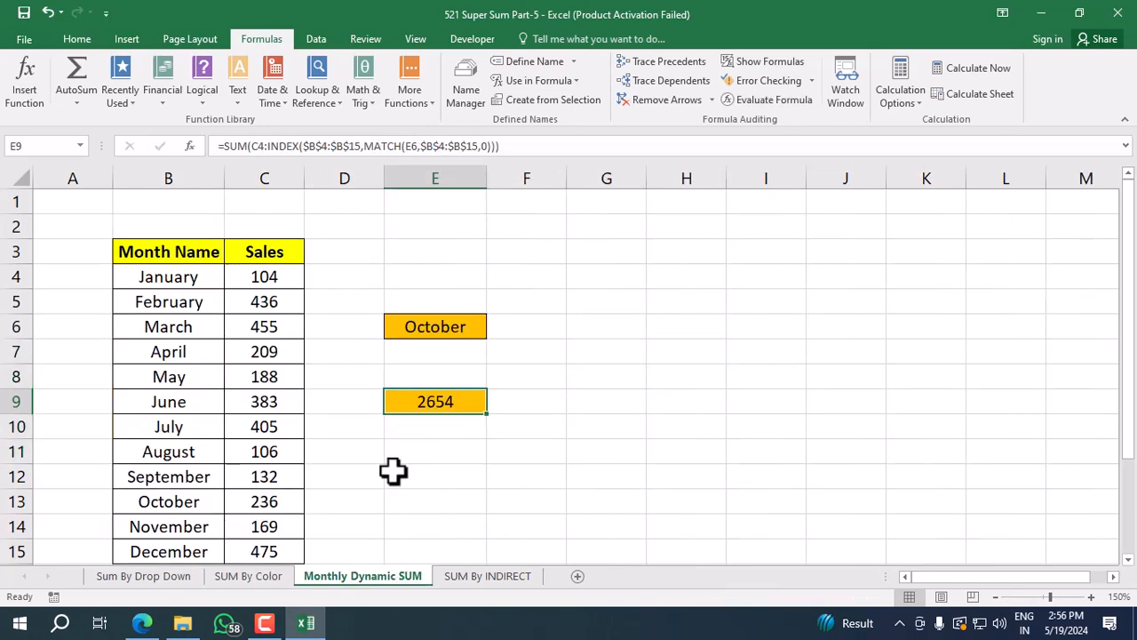
click(198, 252)
click(197, 278)
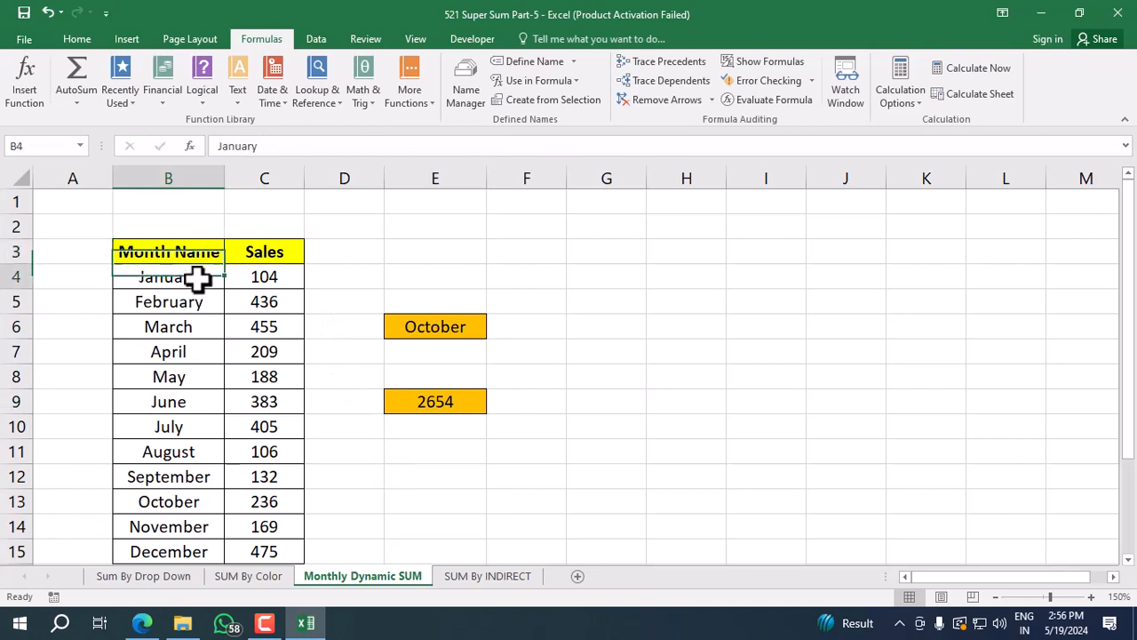
drag(198, 278, 165, 545)
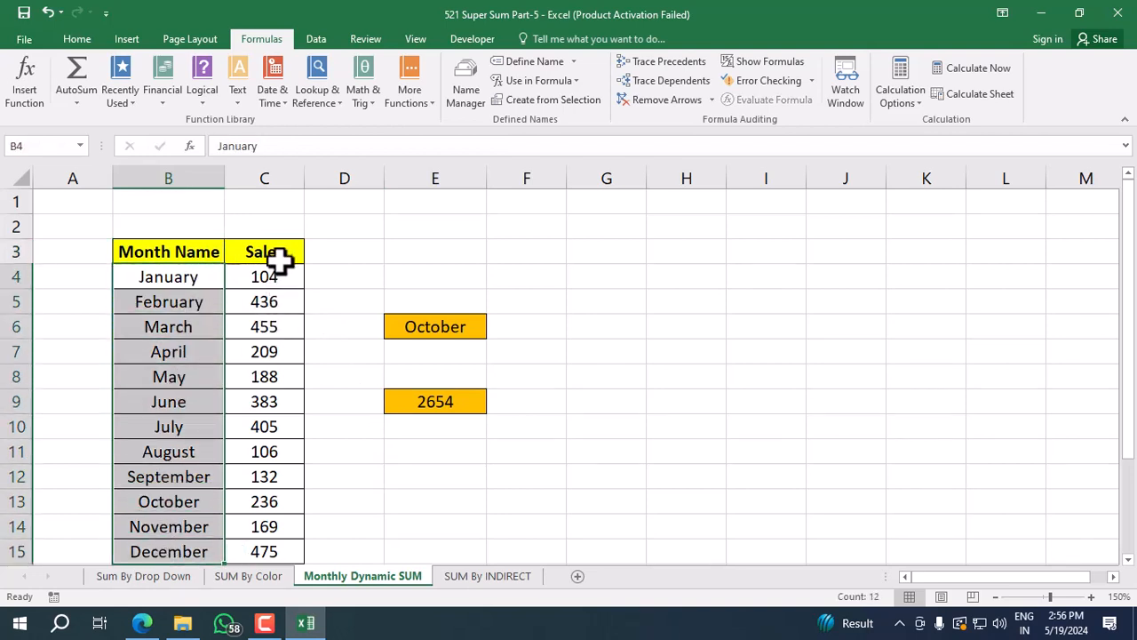
drag(279, 274, 259, 542)
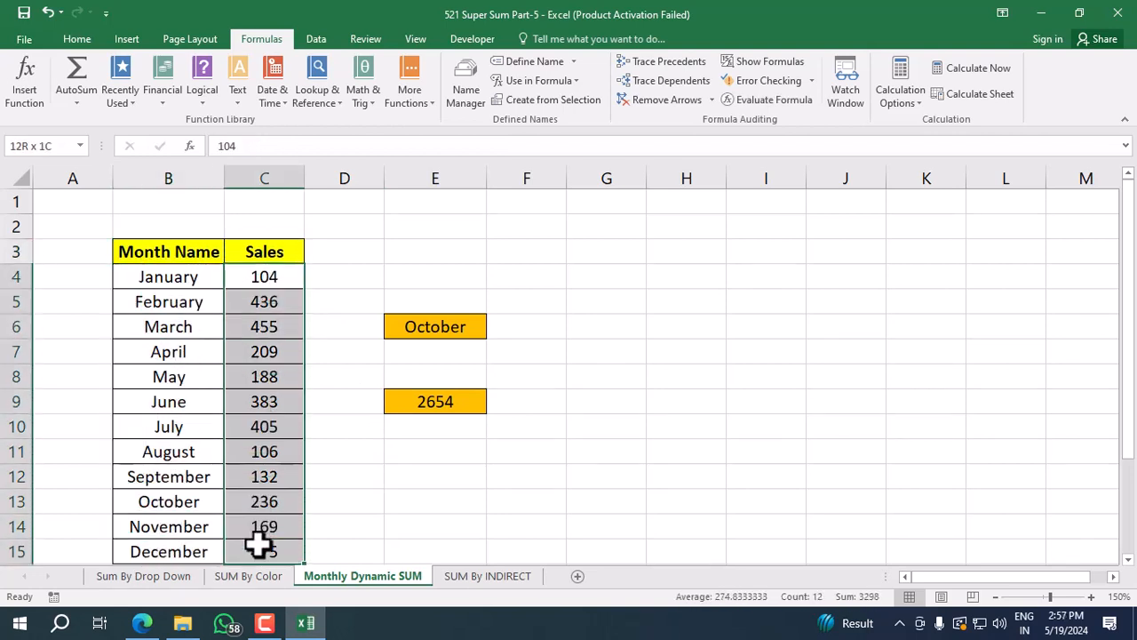
click(286, 353)
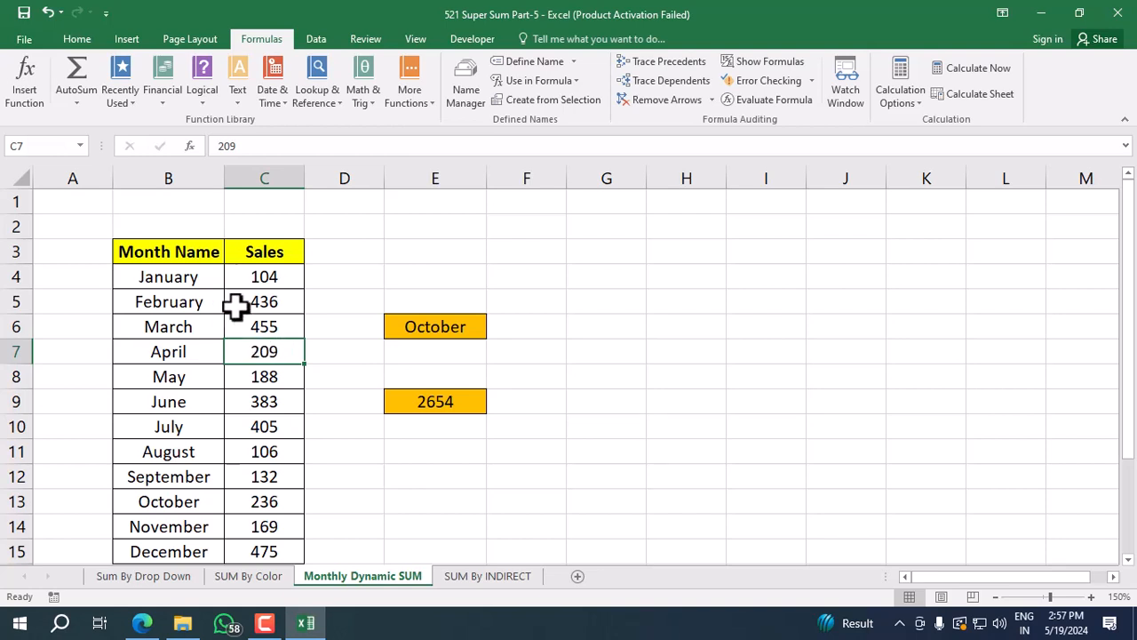
Choose August as the month in cell E6.
click(462, 326)
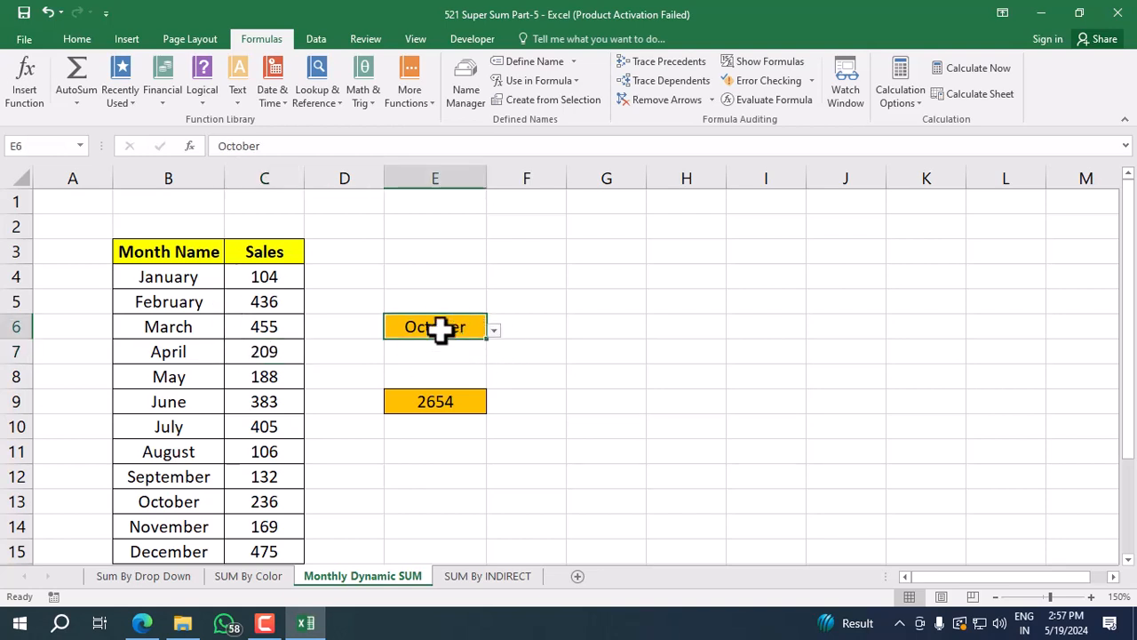
click(494, 330)
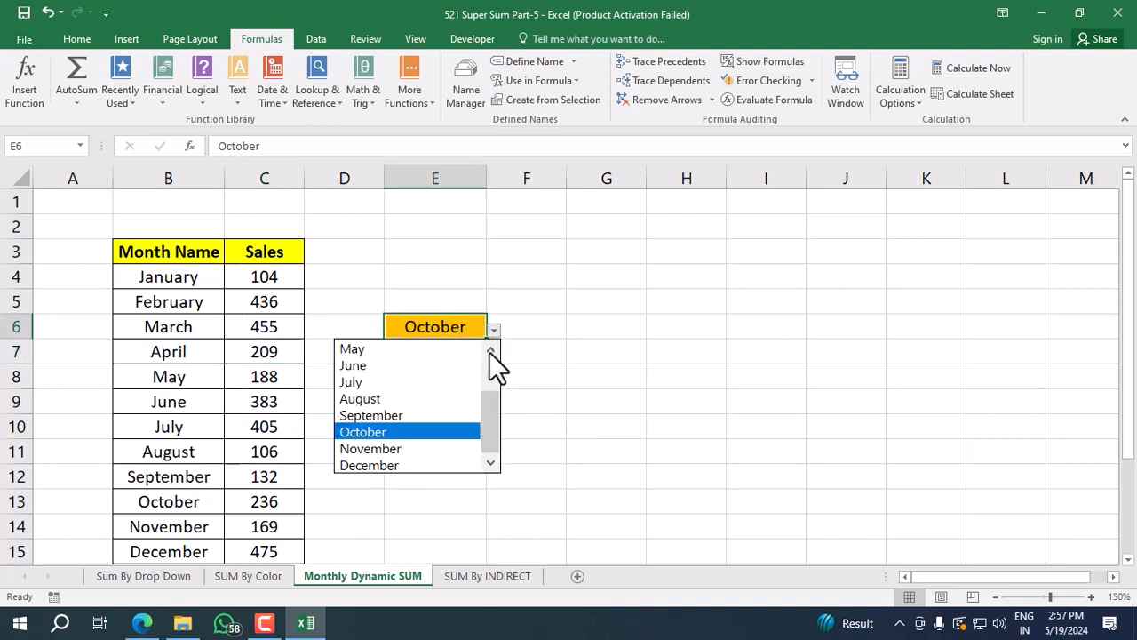
click(446, 398)
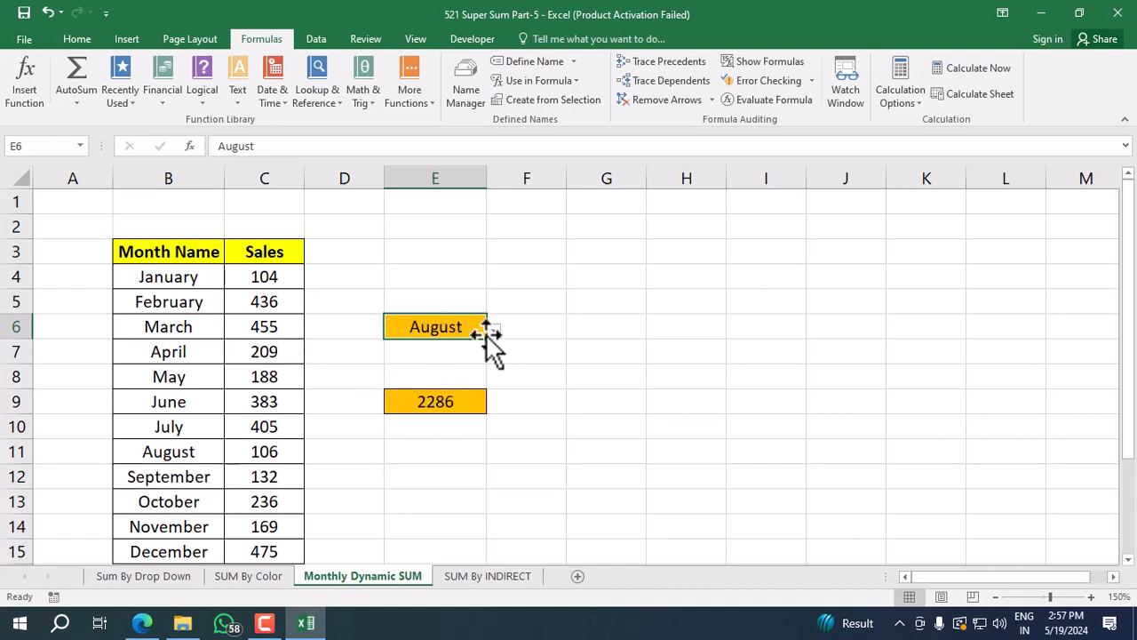
Compare the month selected in E6 with the January-to-August rows of the month and sales columns.
click(211, 279)
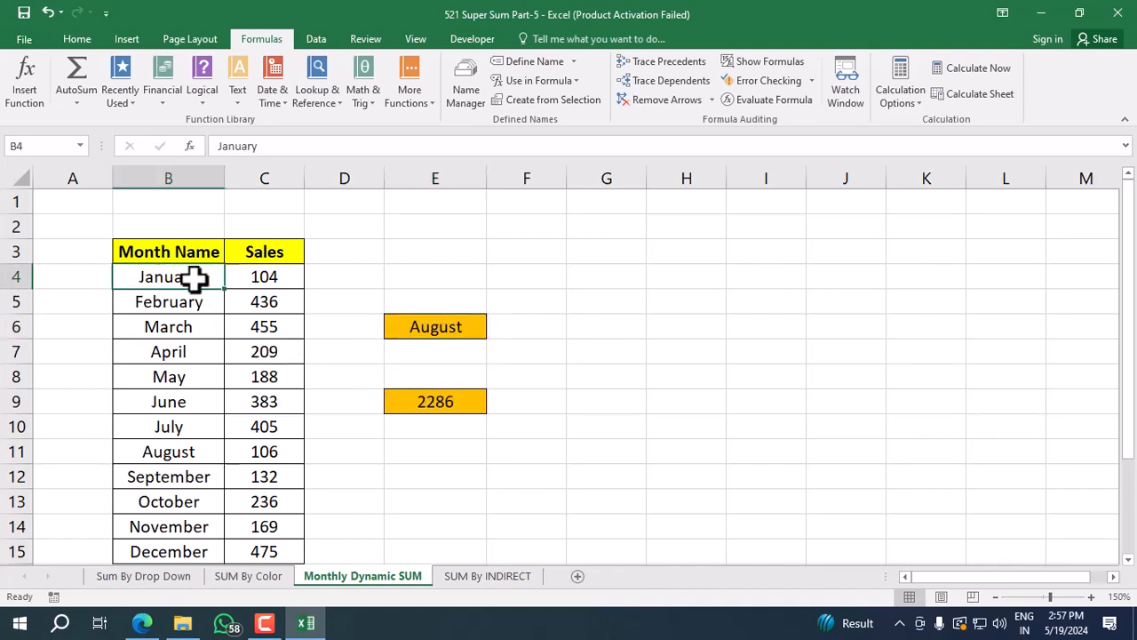
click(453, 328)
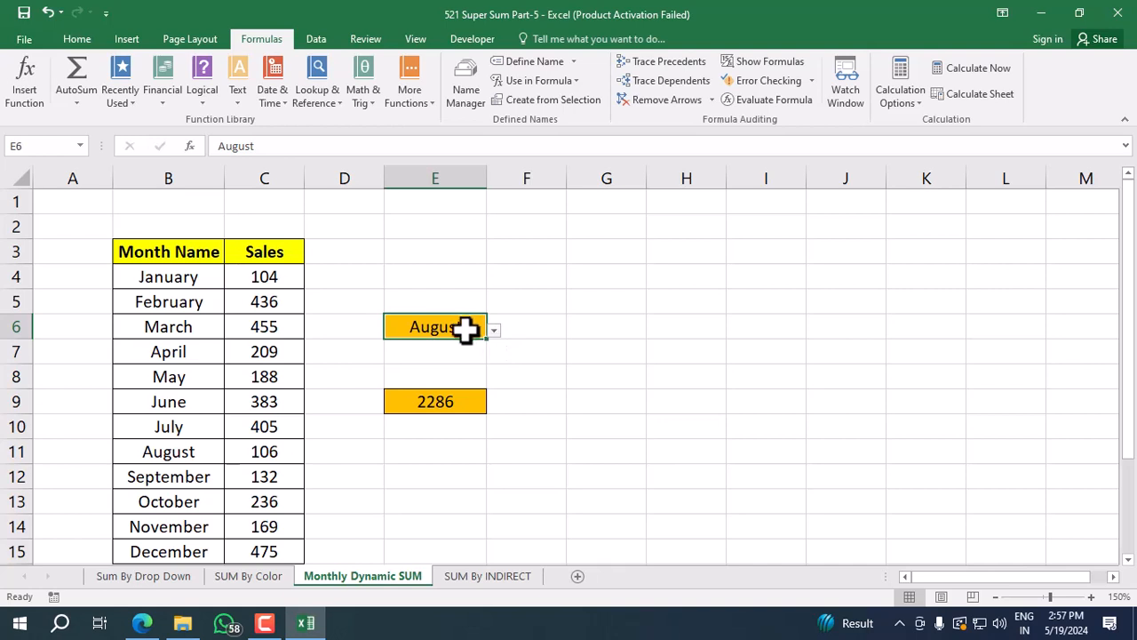
click(200, 280)
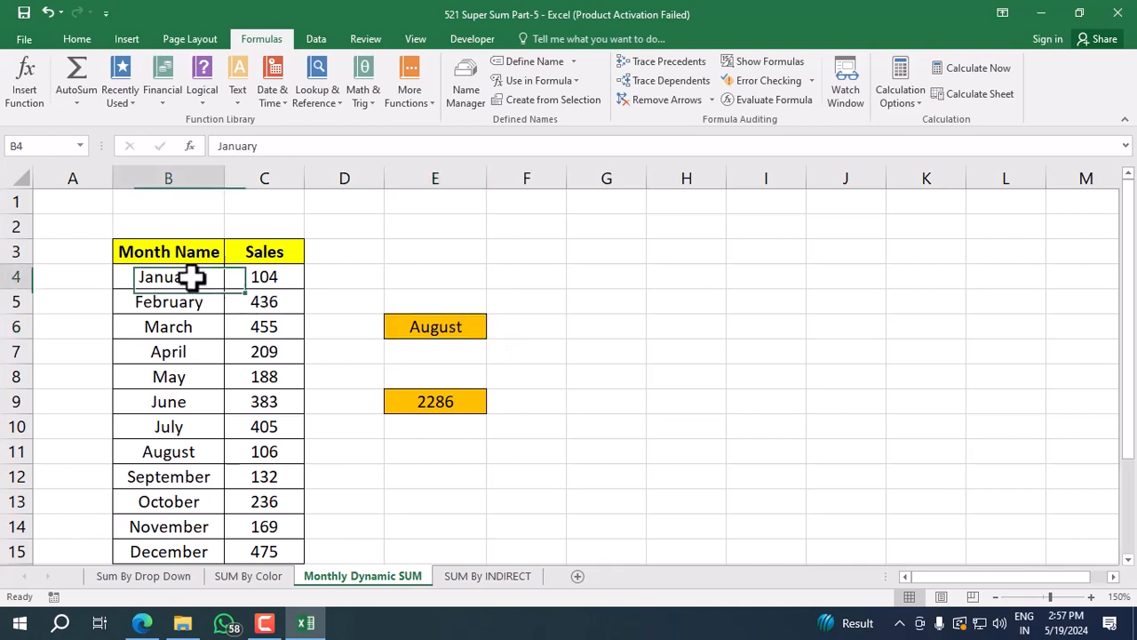
click(414, 330)
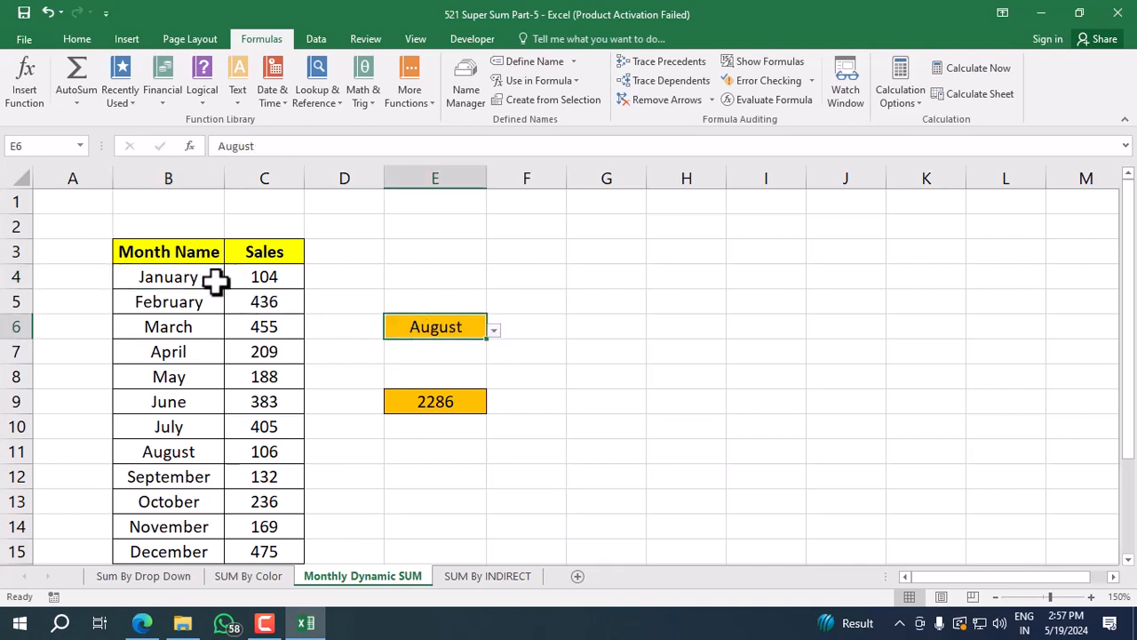
click(203, 280)
drag(202, 280, 212, 455)
drag(264, 279, 257, 446)
Choose December as the month in E6 and select the sales in C4:C15 to check their sum.
click(454, 320)
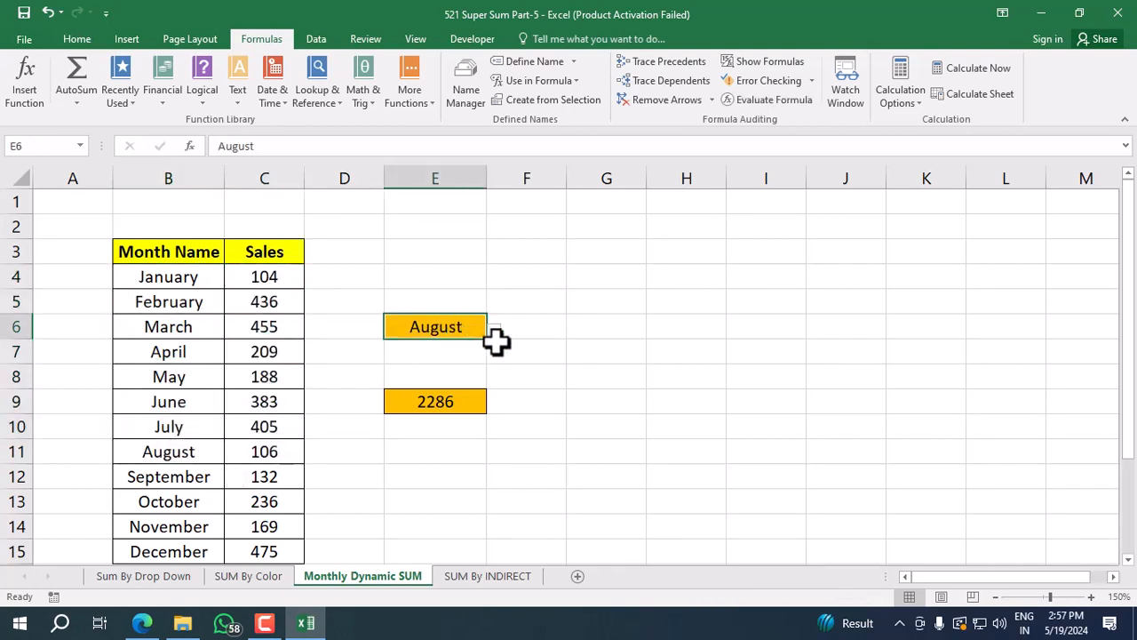
click(494, 330)
click(384, 466)
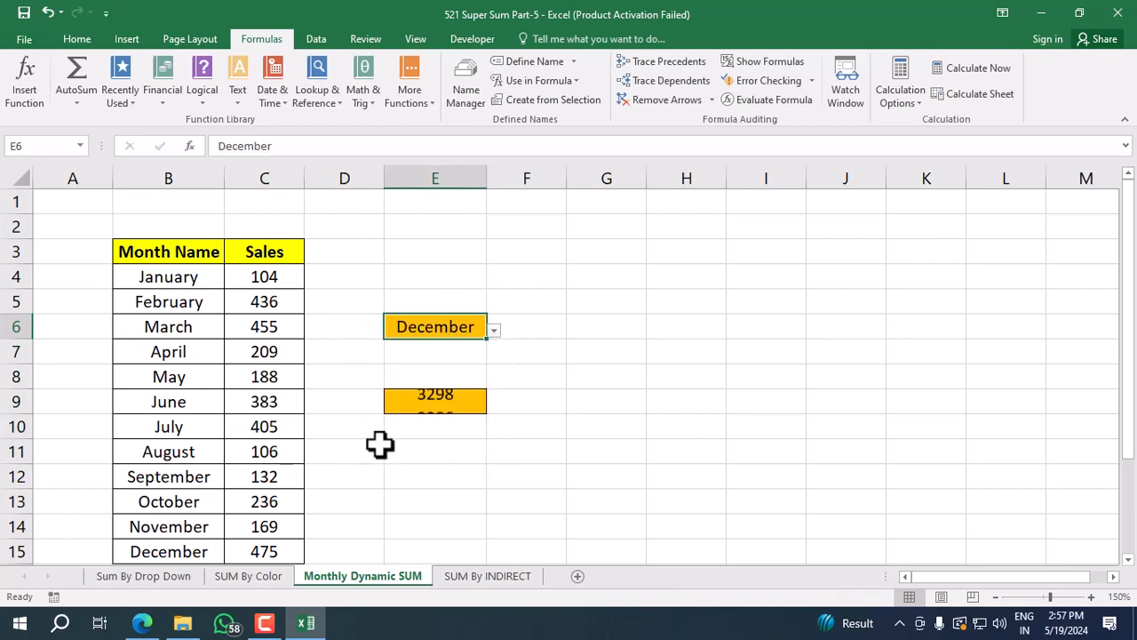
drag(228, 279, 261, 548)
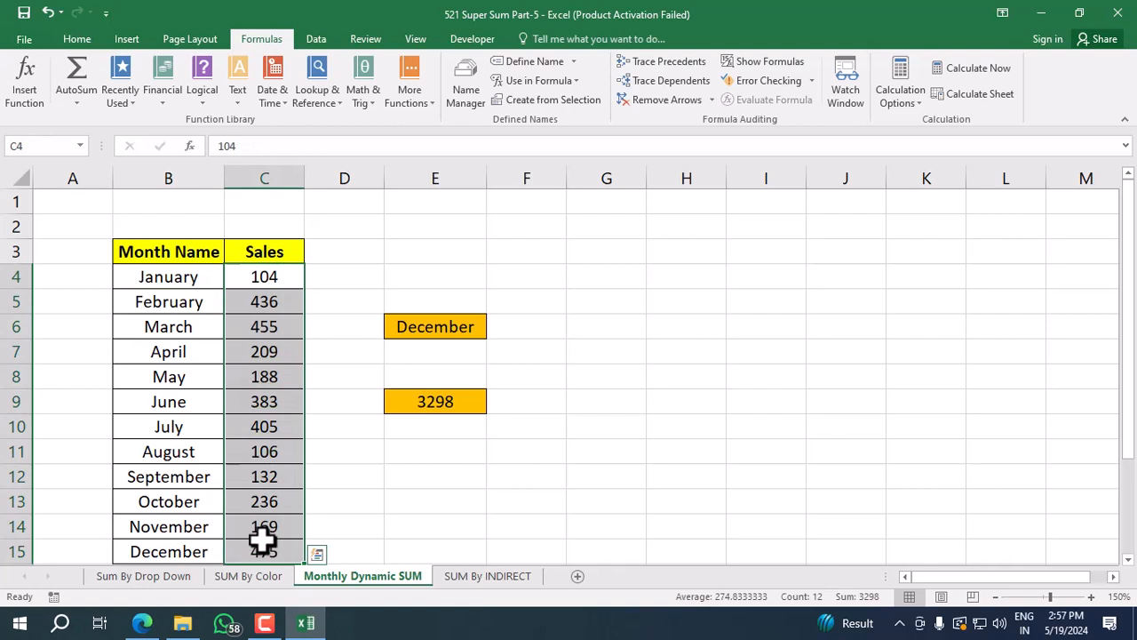
Choose March as the month in E6 and select the January-to-March sales in C4:C6 to check their sum.
click(454, 325)
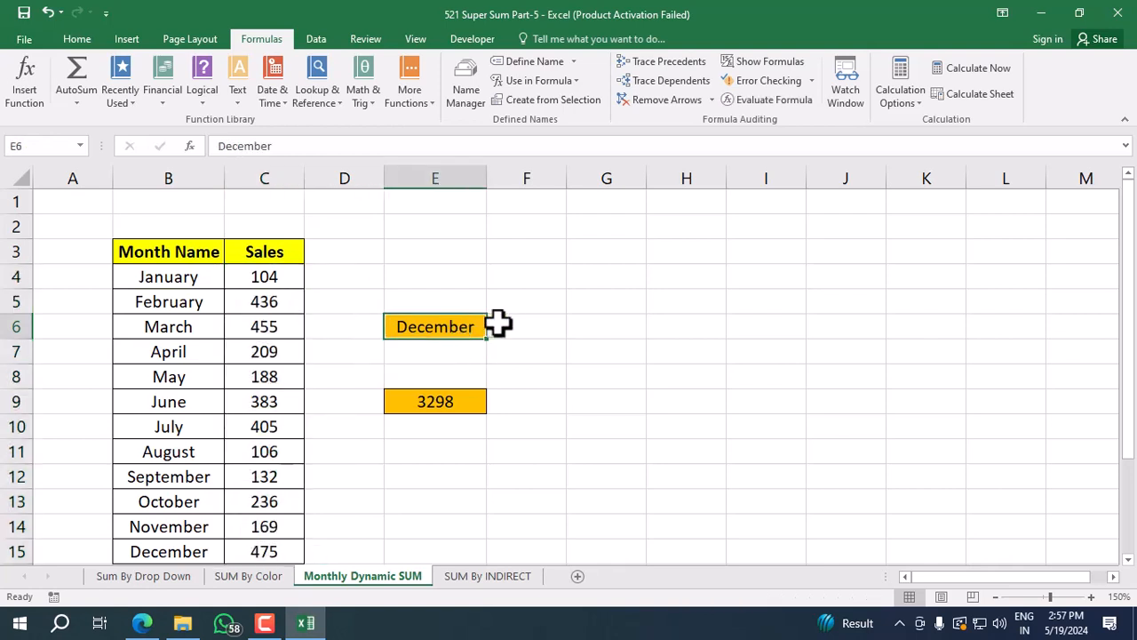
click(494, 330)
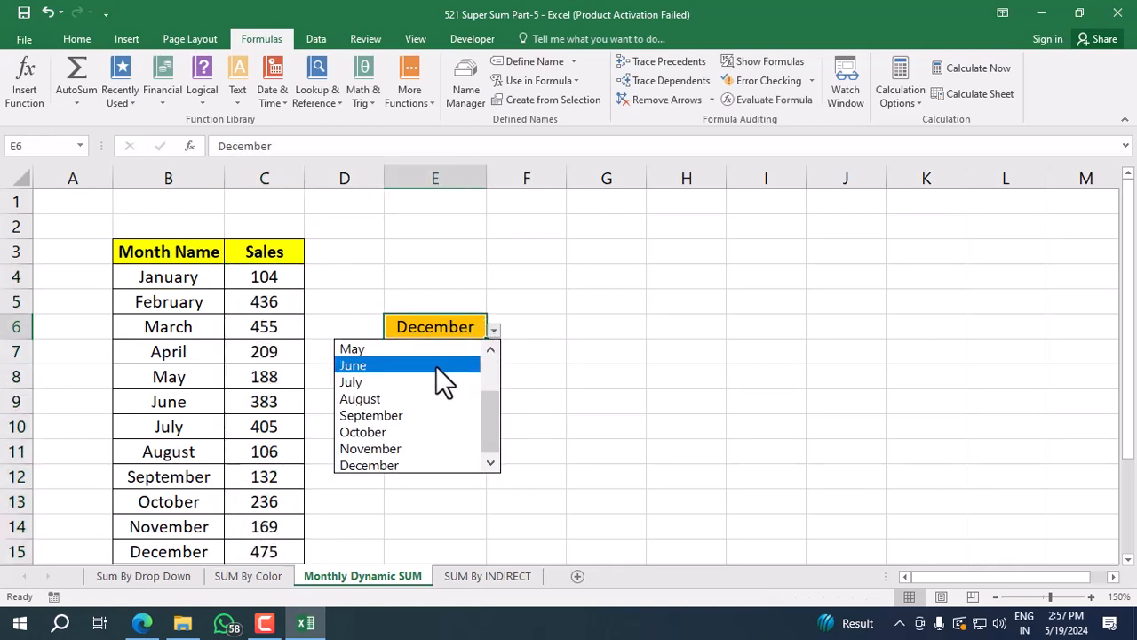
click(487, 368)
click(391, 385)
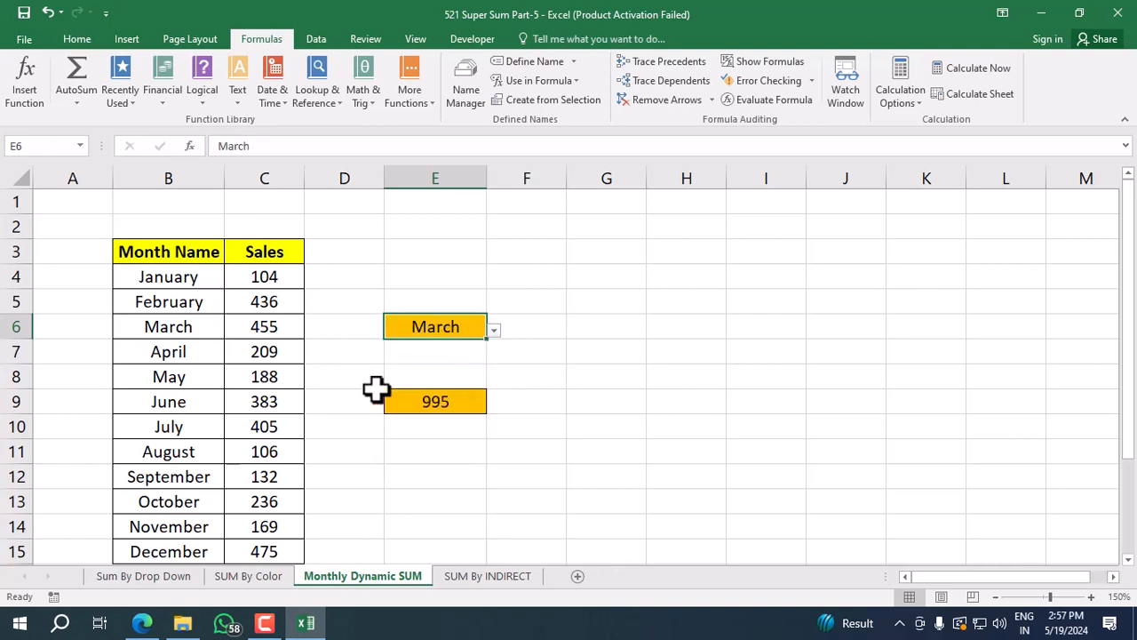
click(251, 279)
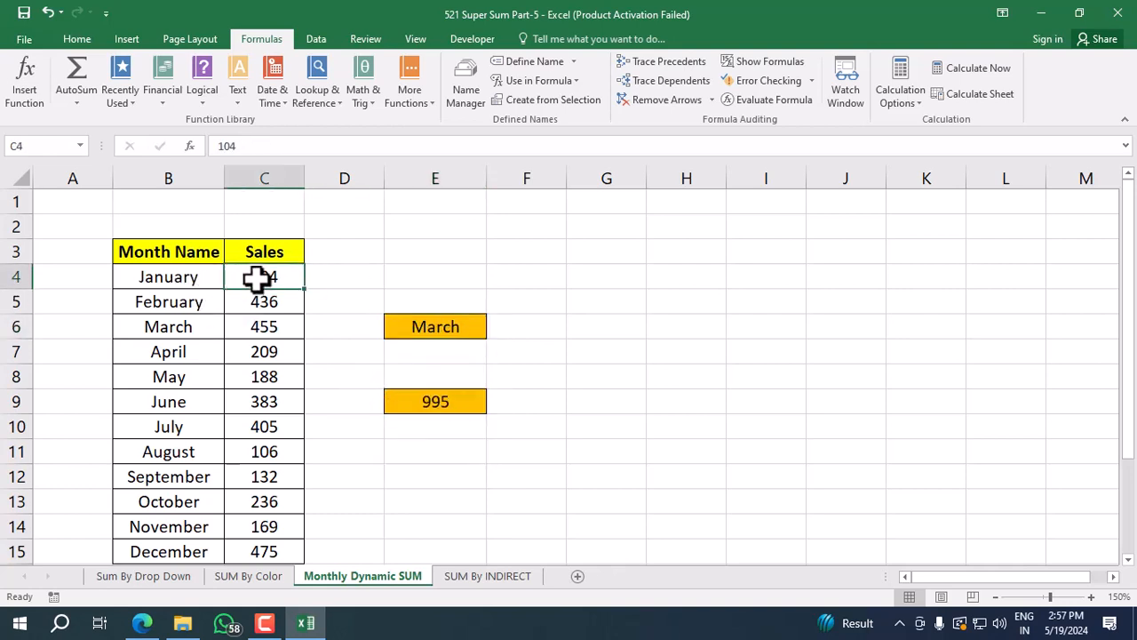
click(178, 272)
drag(281, 277, 284, 326)
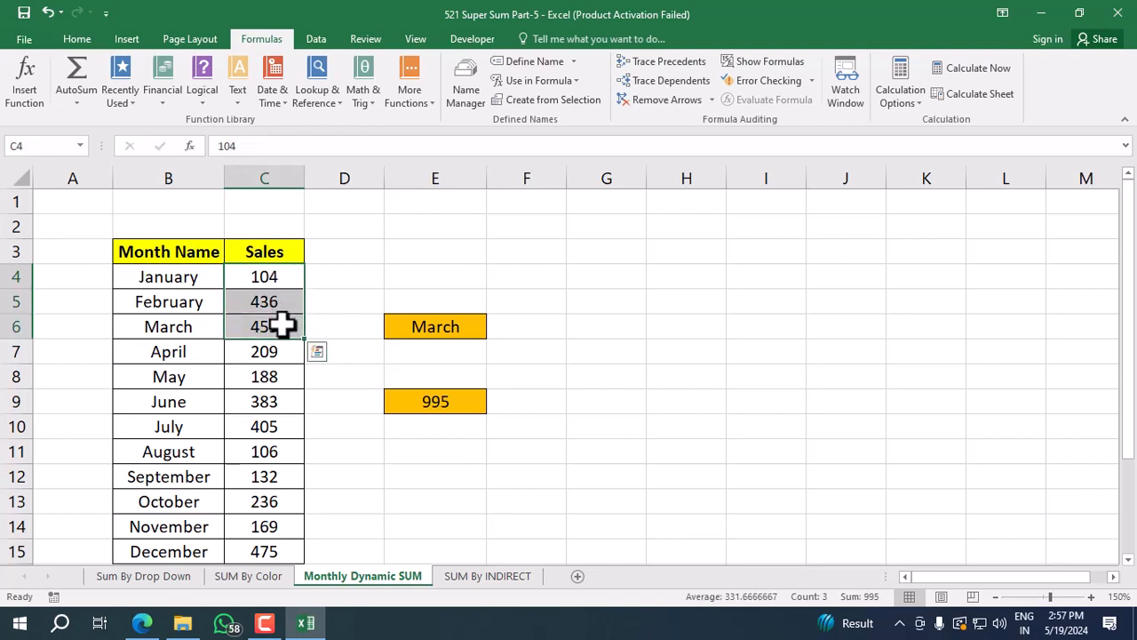
Clear the dynamic sum formula from cell E9.
click(421, 404)
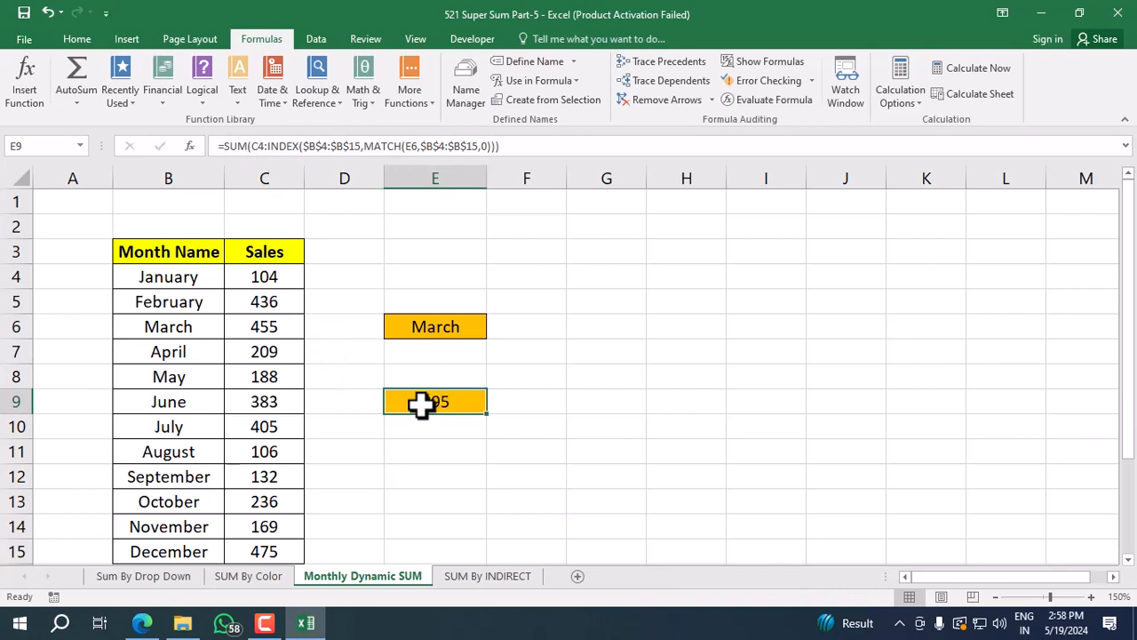
key(Delete)
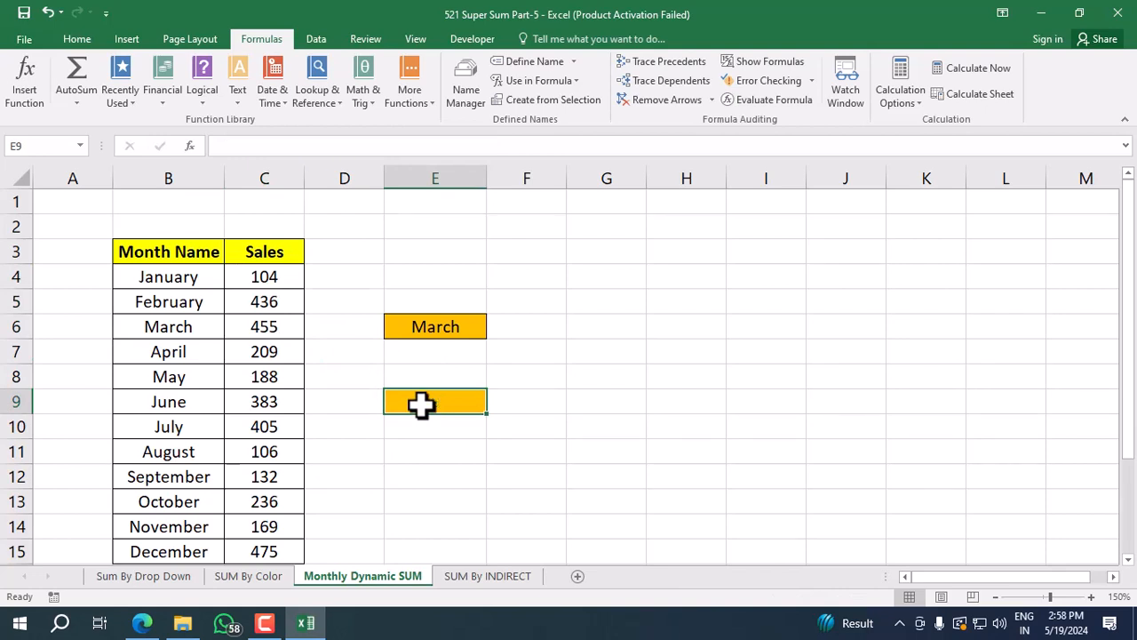
Start a SUM formula in E9 from C4 to an INDEX over $C$4:$C$15, as =SUM(C4:INDEX($C$4:$C$15,.
text(=sum)
key(Tab)
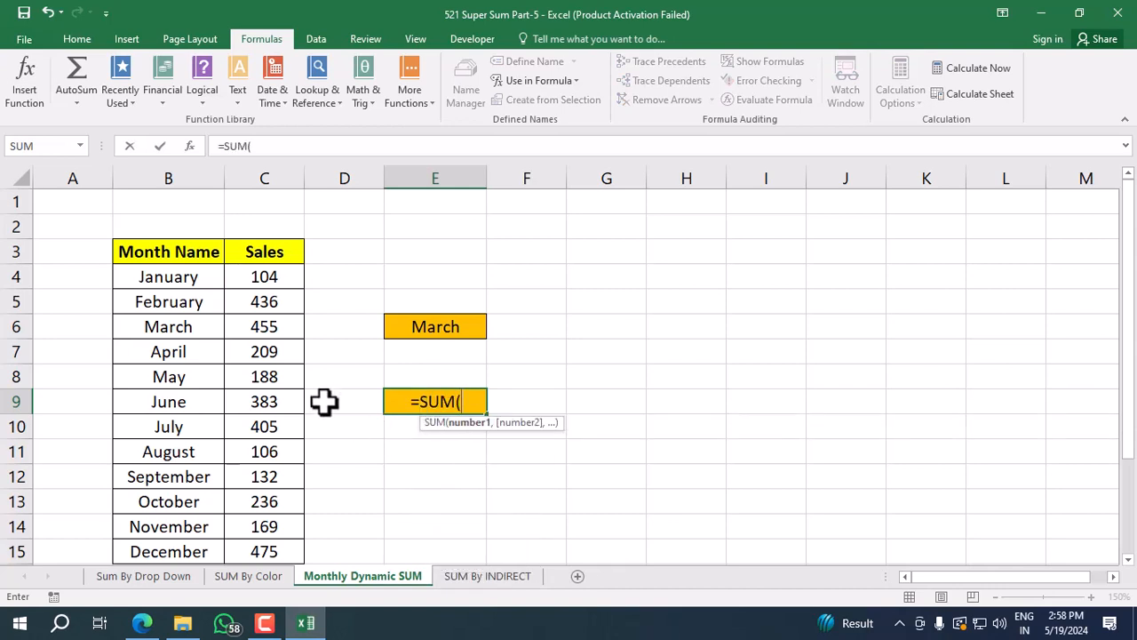
click(264, 271)
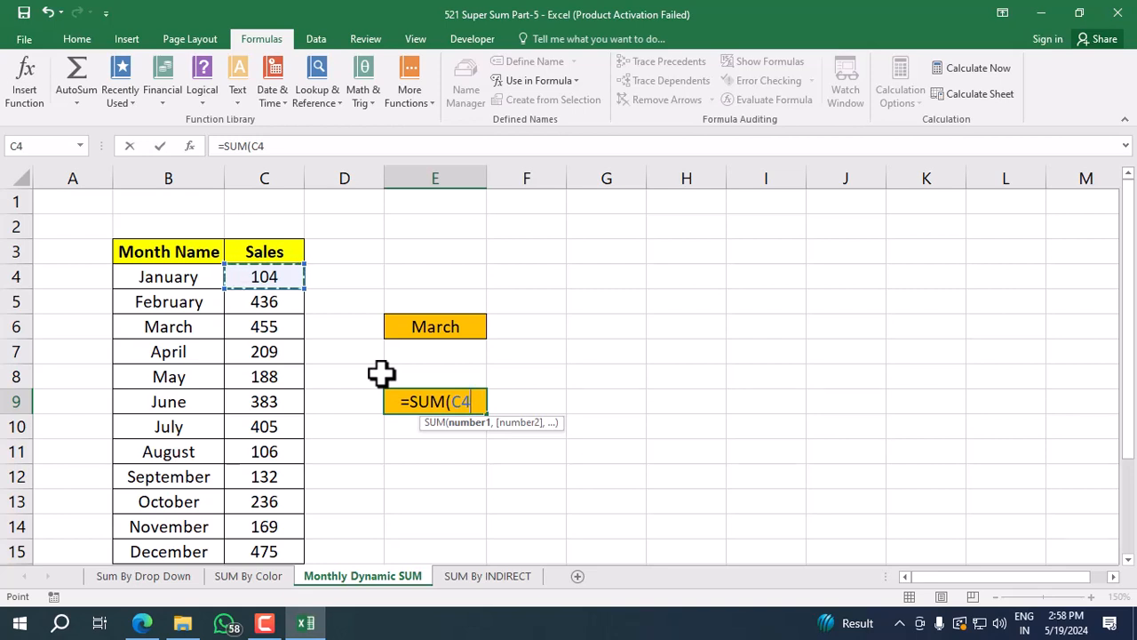
text(:)
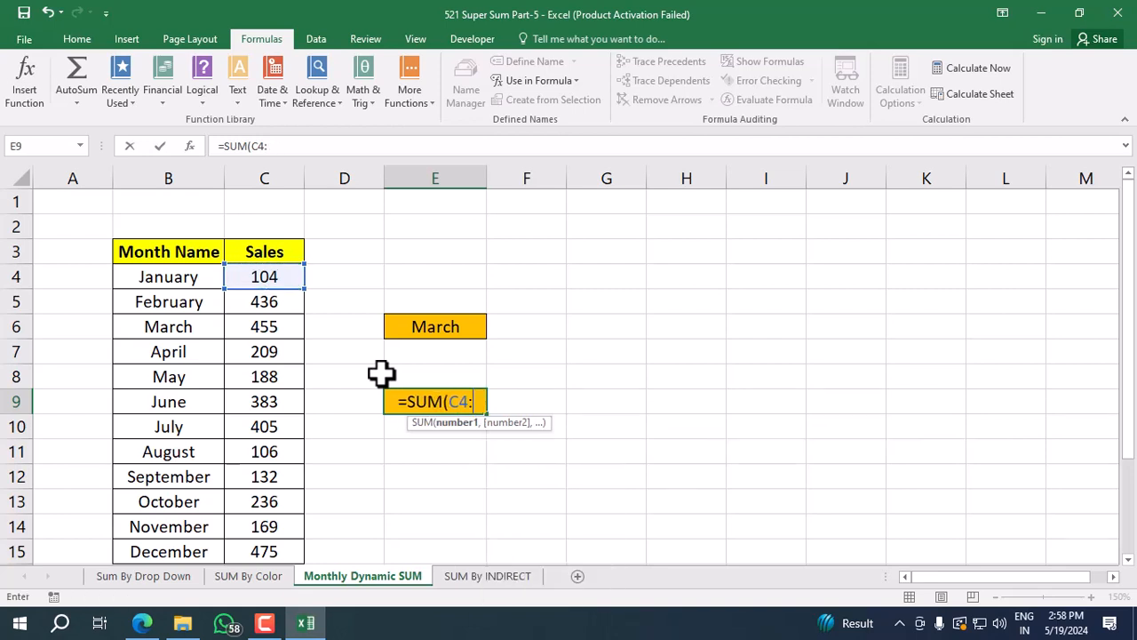
text(ind)
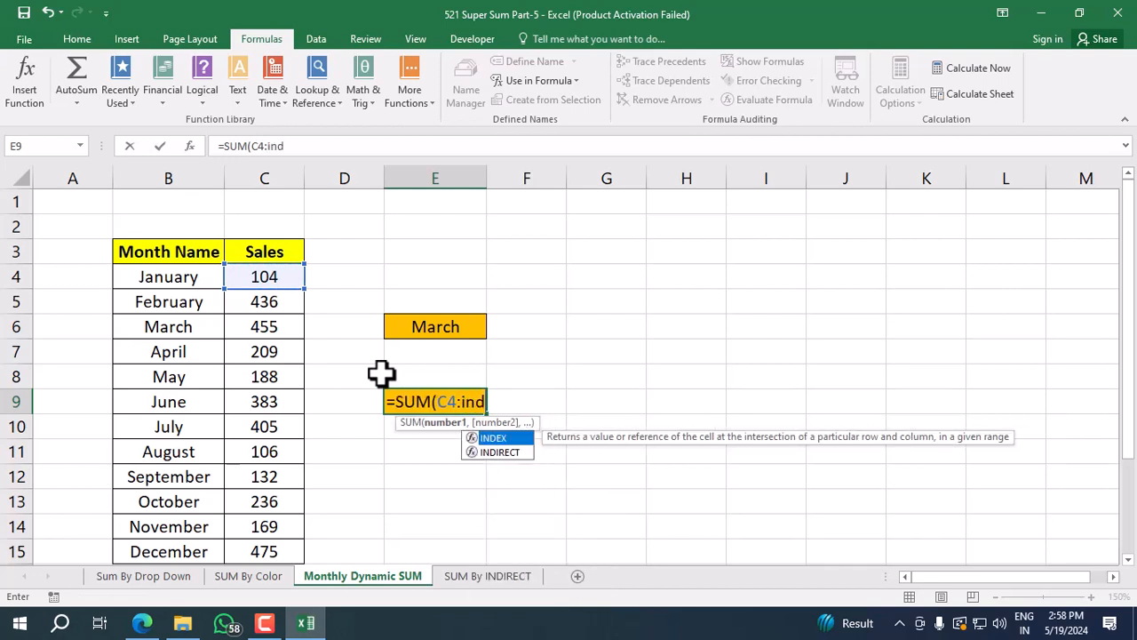
key(Tab)
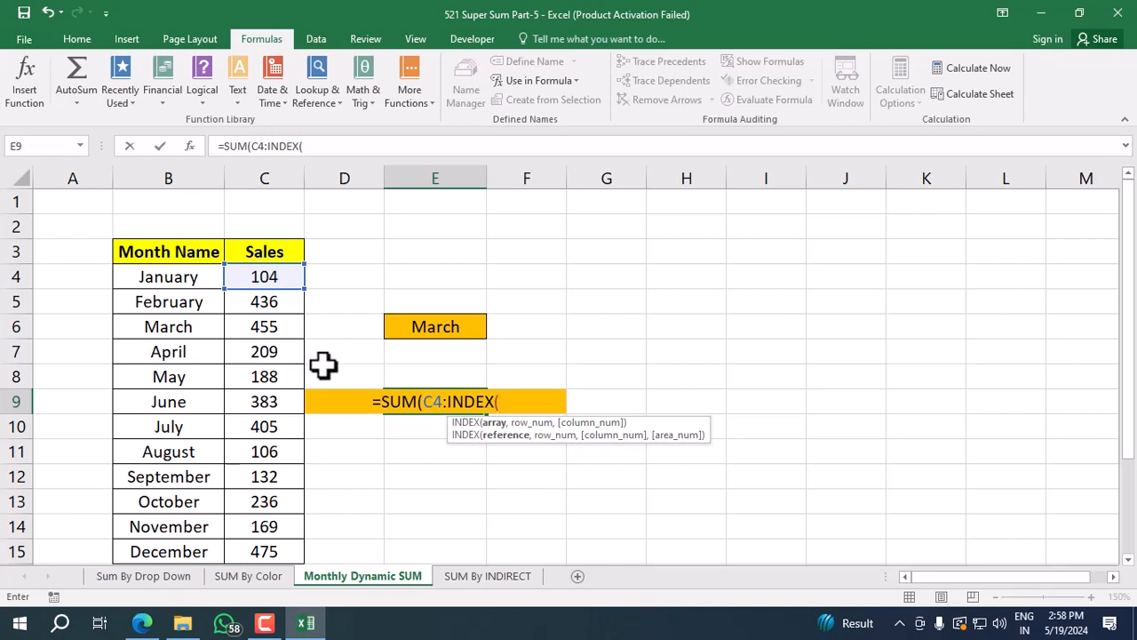
click(264, 276)
key(ctrl+shift+Down)
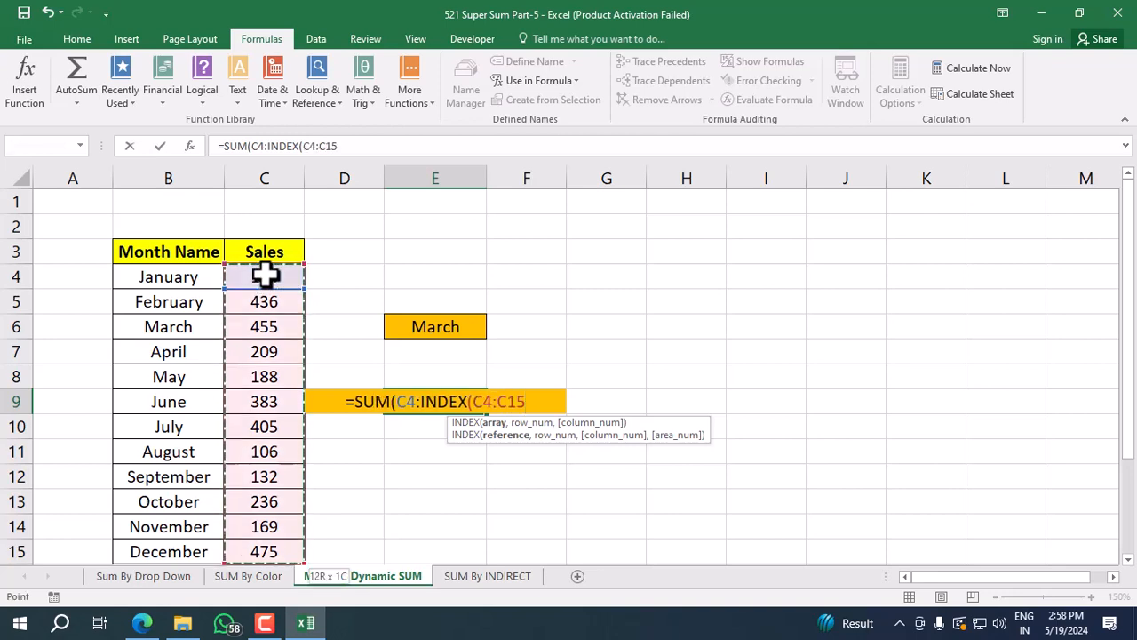
key(F4)
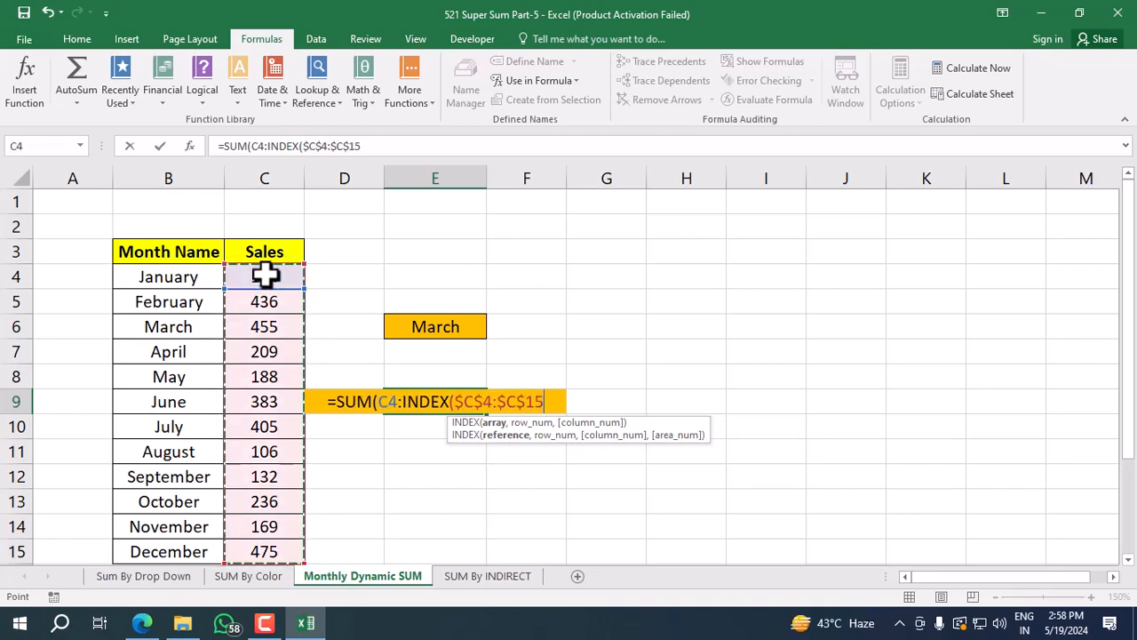
text(,)
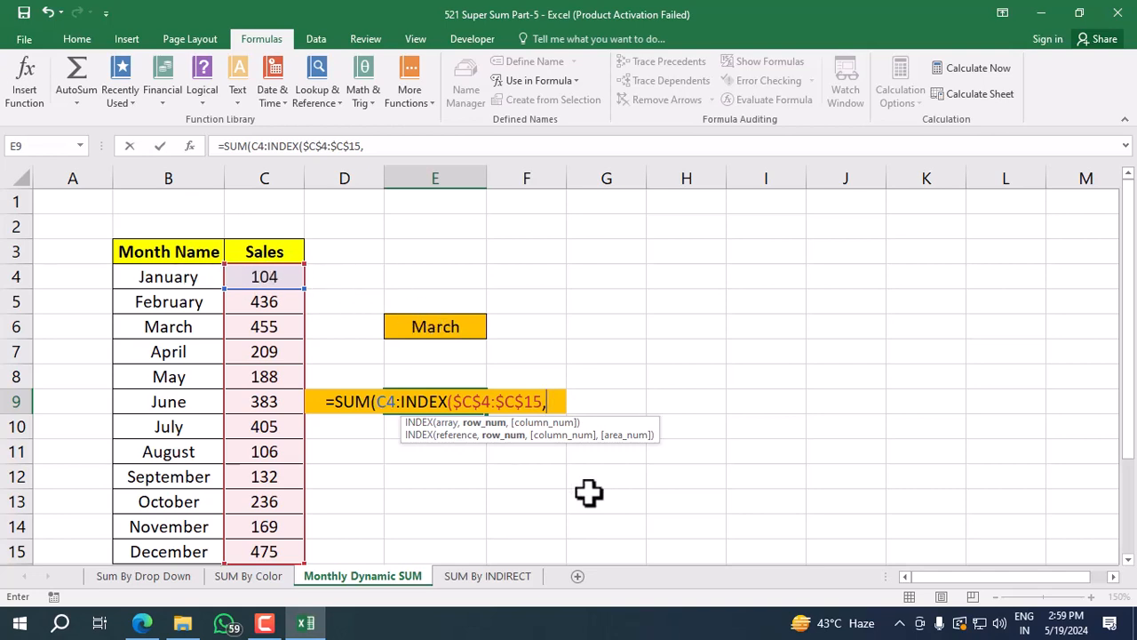
Add MATCH as the INDEX row number, with the absolute reference $E$6 as its lookup value.
text(matc)
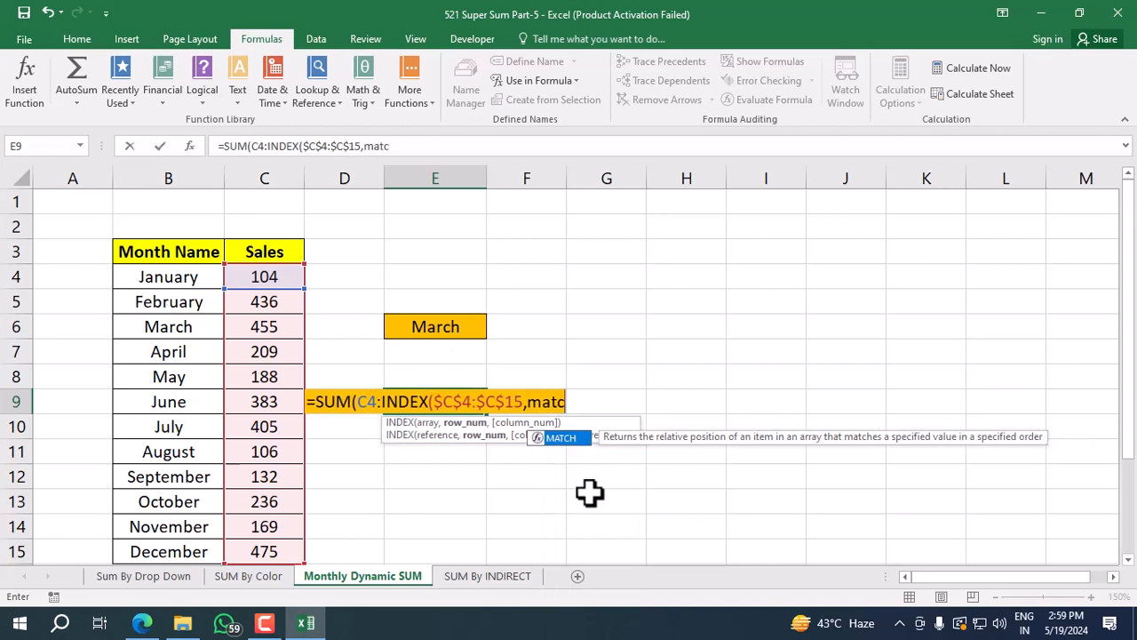
key(Tab)
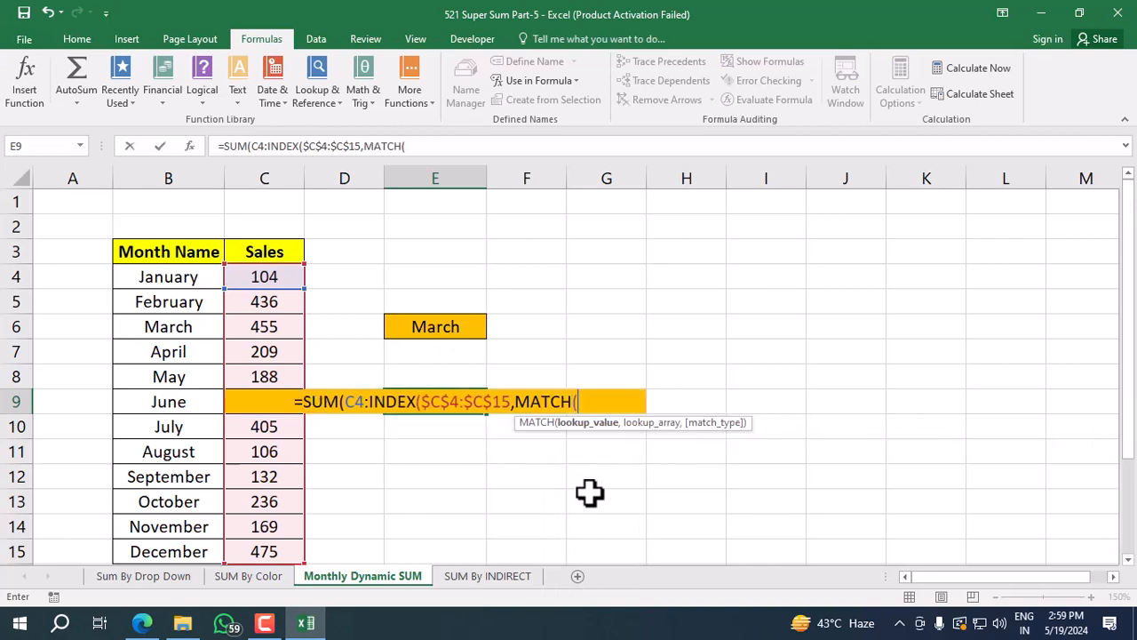
click(437, 326)
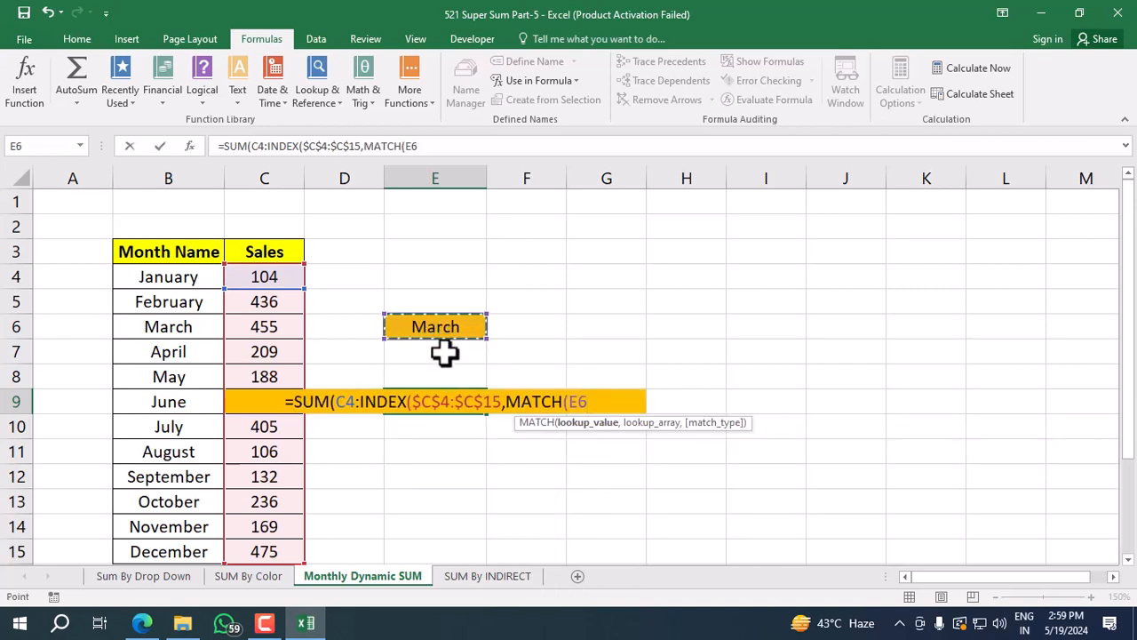
key(F5)
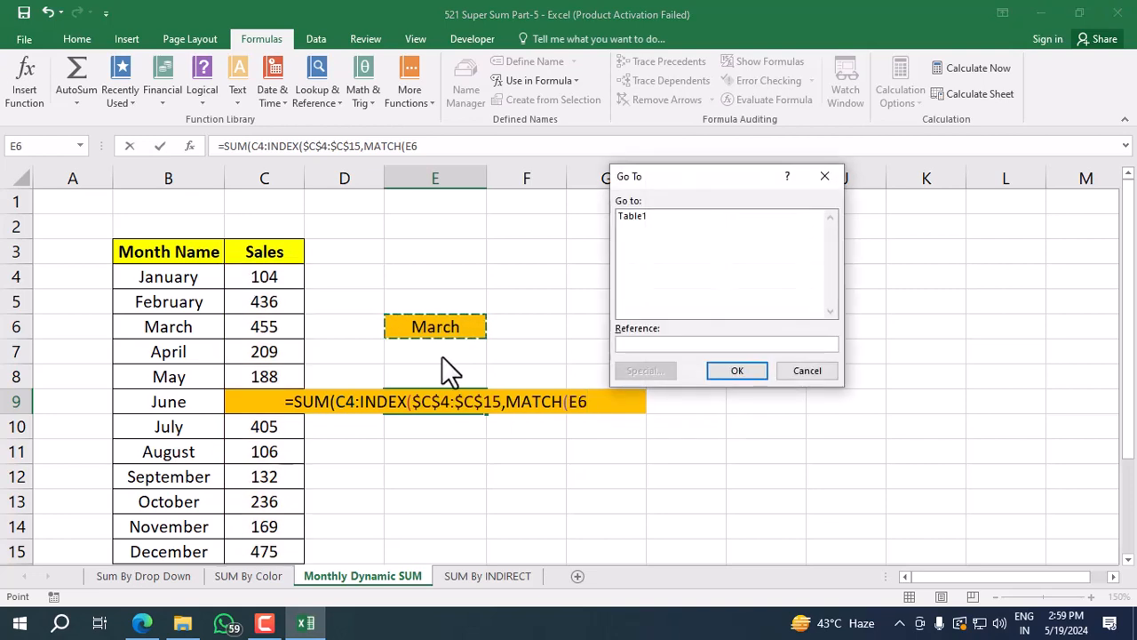
click(807, 370)
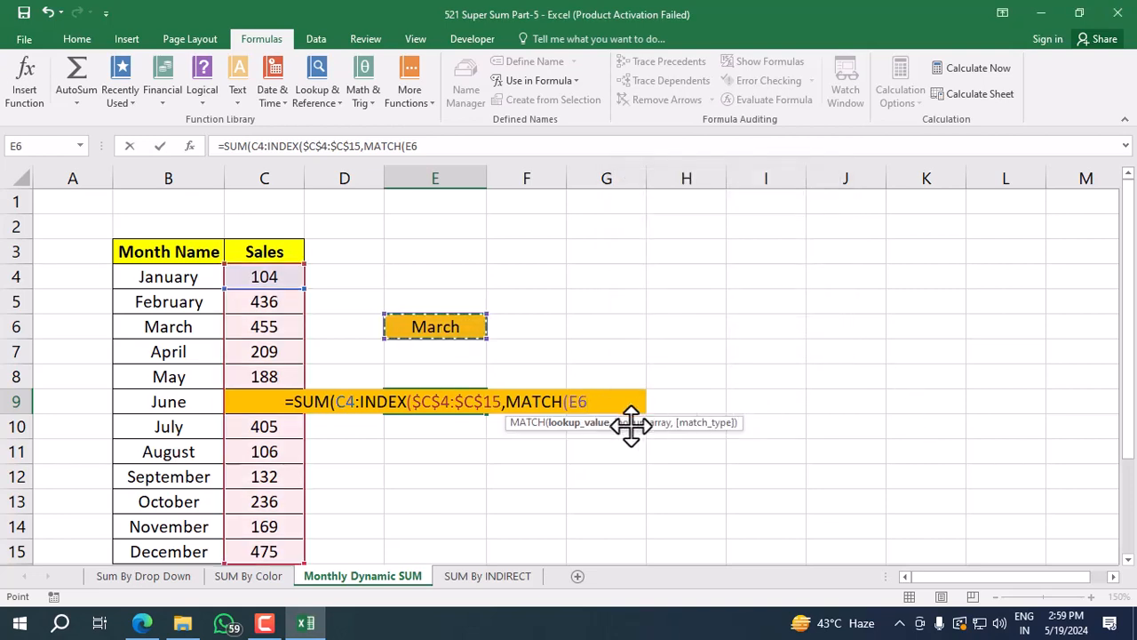
key(F4)
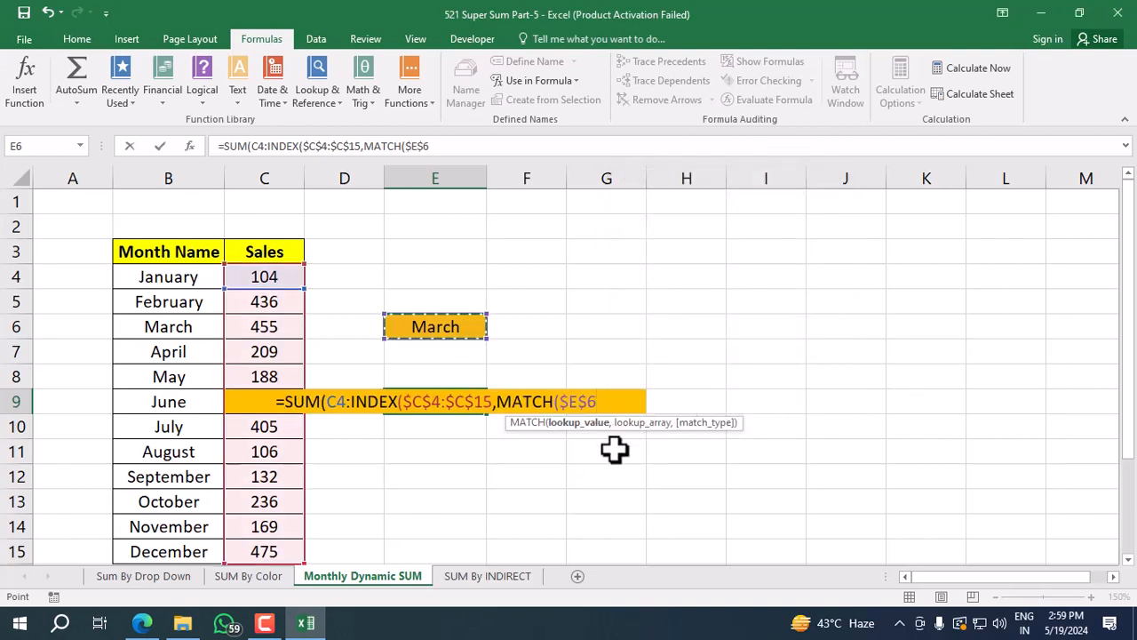
Complete MATCH with lookup array $B$4:$B$15 and match type 0, close all the brackets and enter the E9 formula.
text(,)
drag(213, 276, 172, 465)
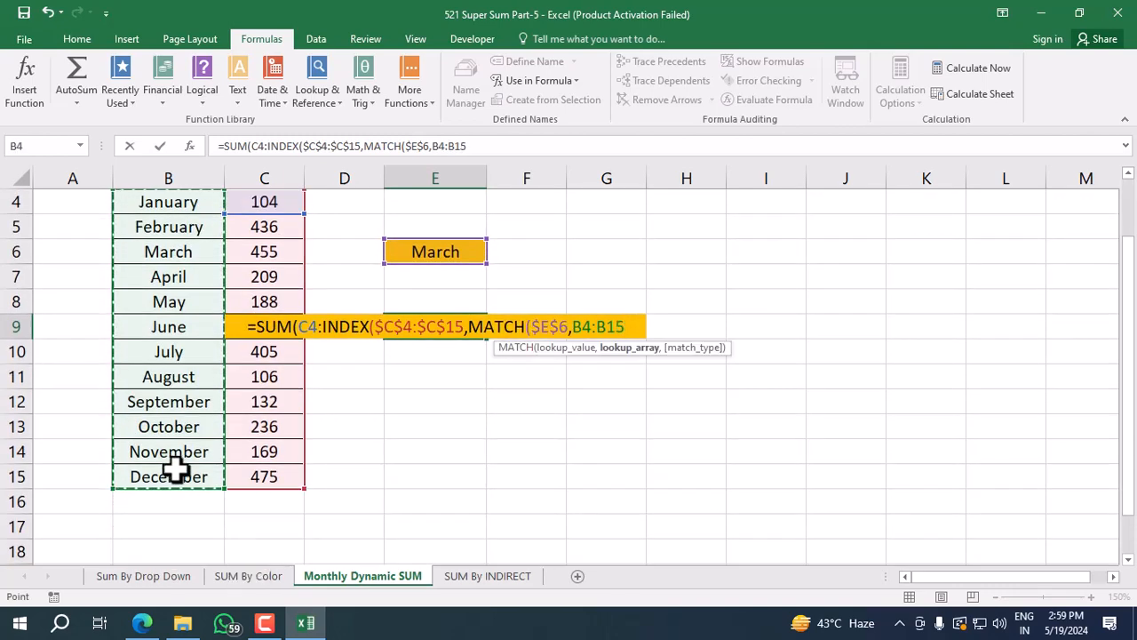
key(F4)
text(,0))
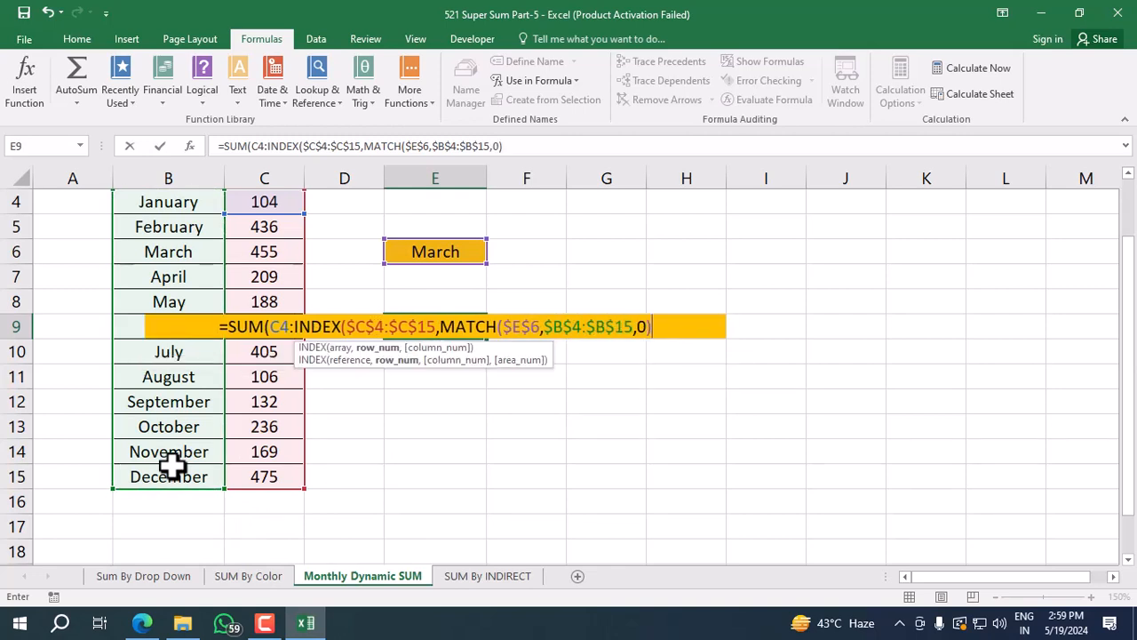
text()))
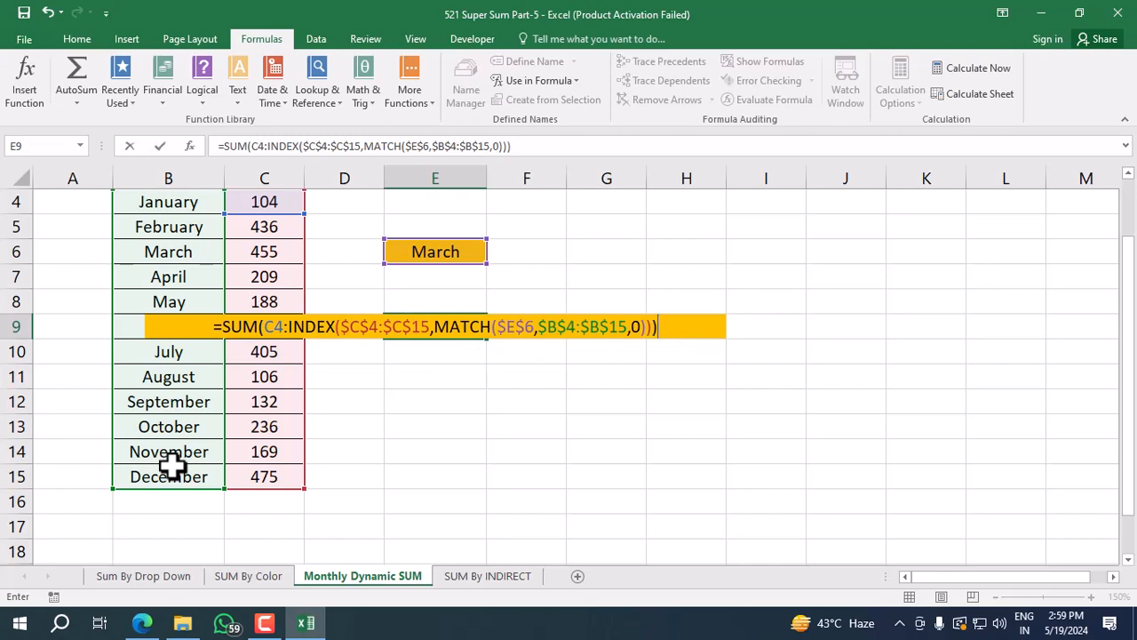
key(ctrl+Return)
key(Return)
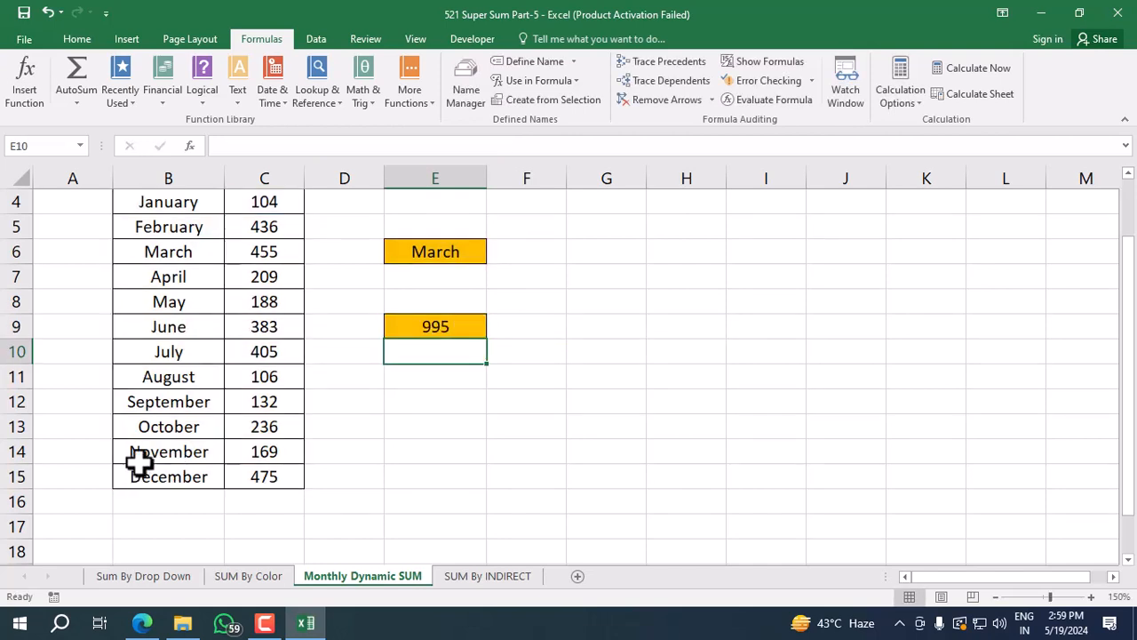
Select the January-to-March sales in C4:C6 to compare their sum with the formula result in E9.
scroll(139, 460, up, 1)
click(286, 280)
drag(286, 295, 284, 321)
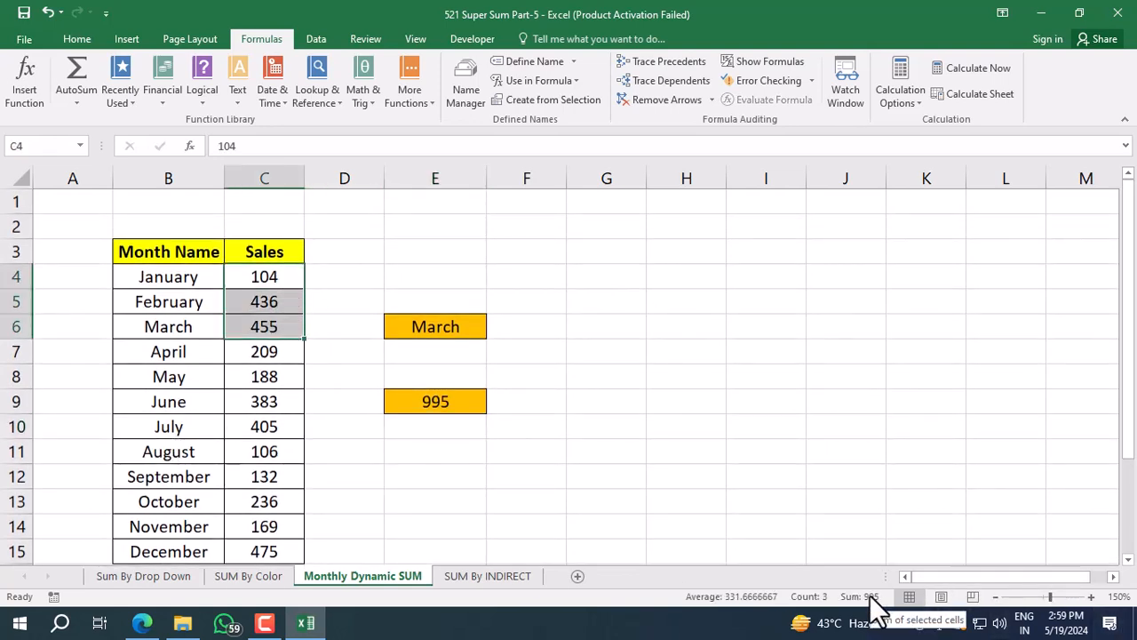
Choose June as the month in E6 and select the sales in C4:C9 to check their sum.
click(479, 334)
click(494, 331)
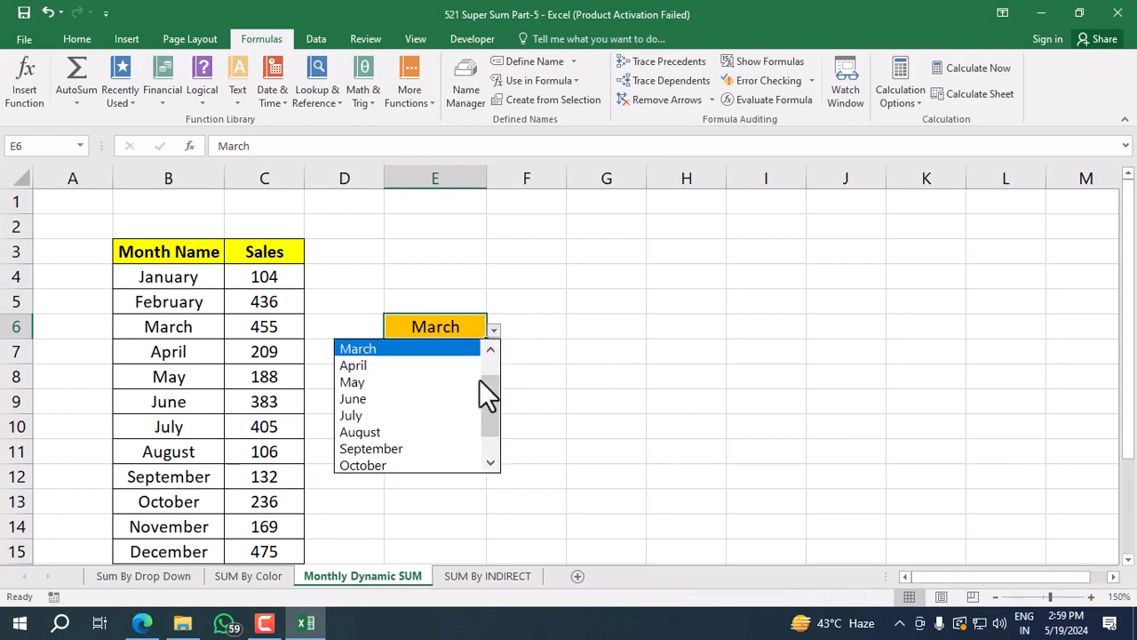
click(435, 401)
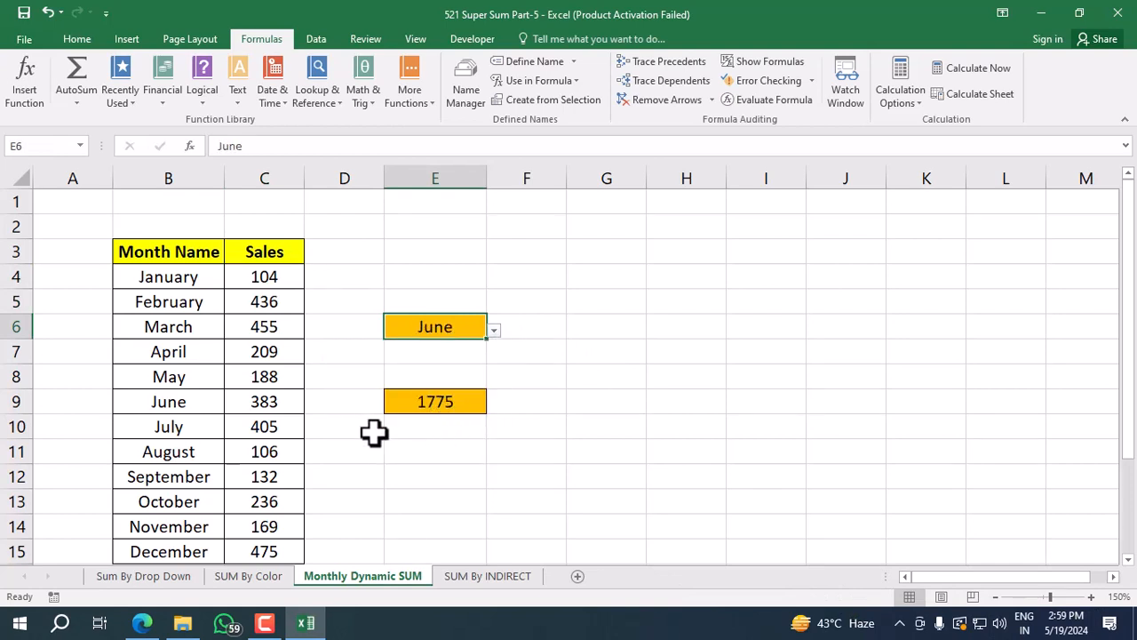
drag(298, 275, 244, 401)
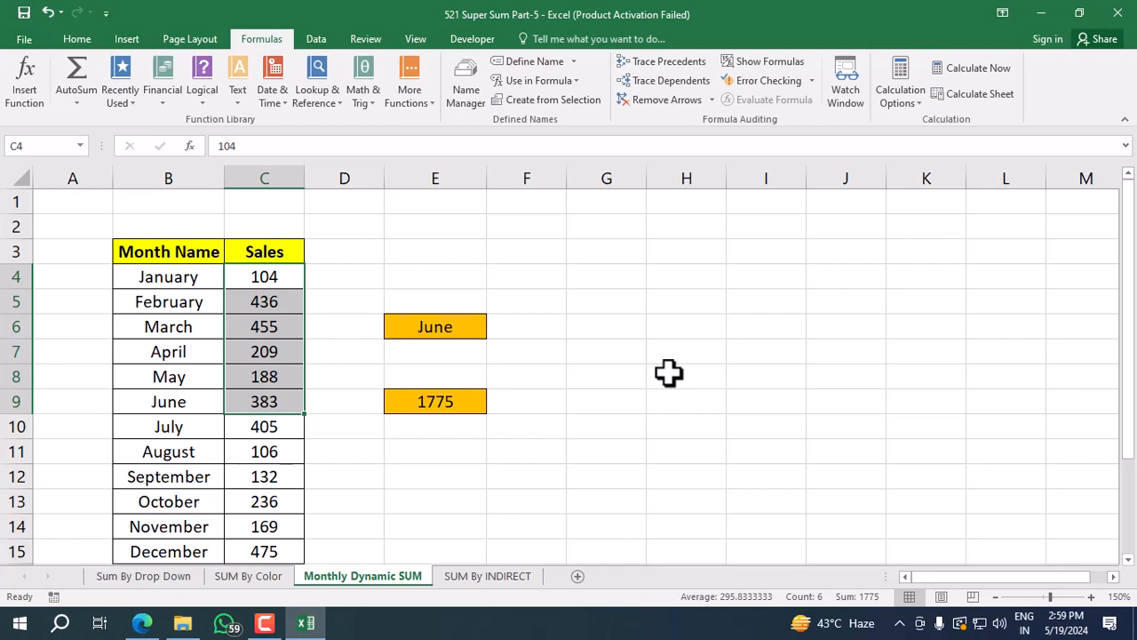
Open the SUM By INDIRECT sheet, select the monthly data in B3:M14 and check its table name.
click(511, 582)
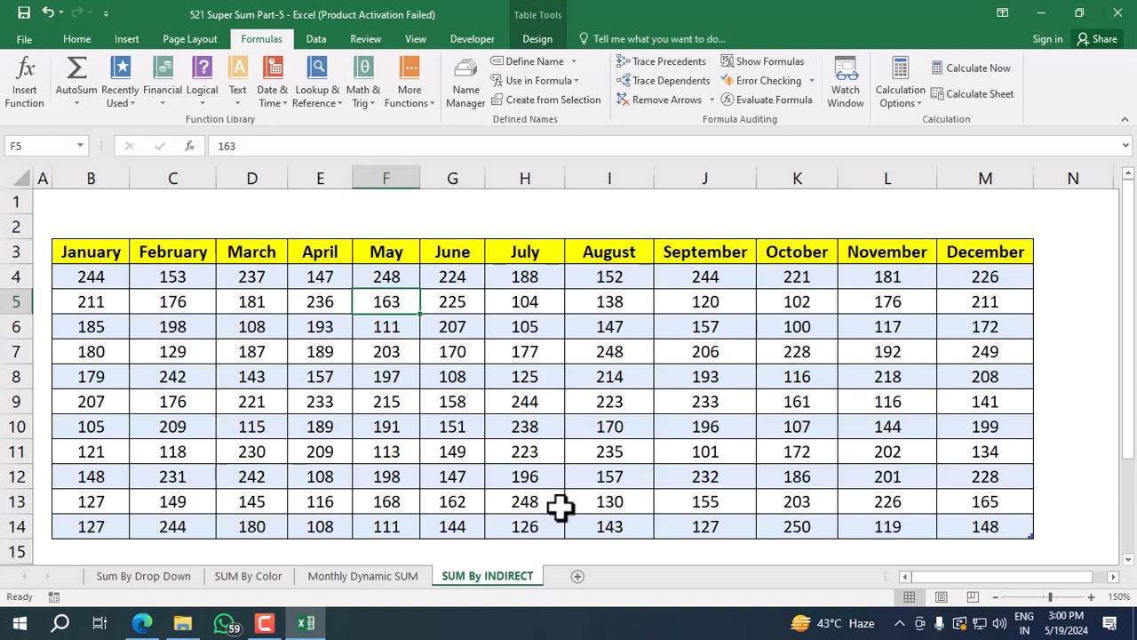
click(115, 253)
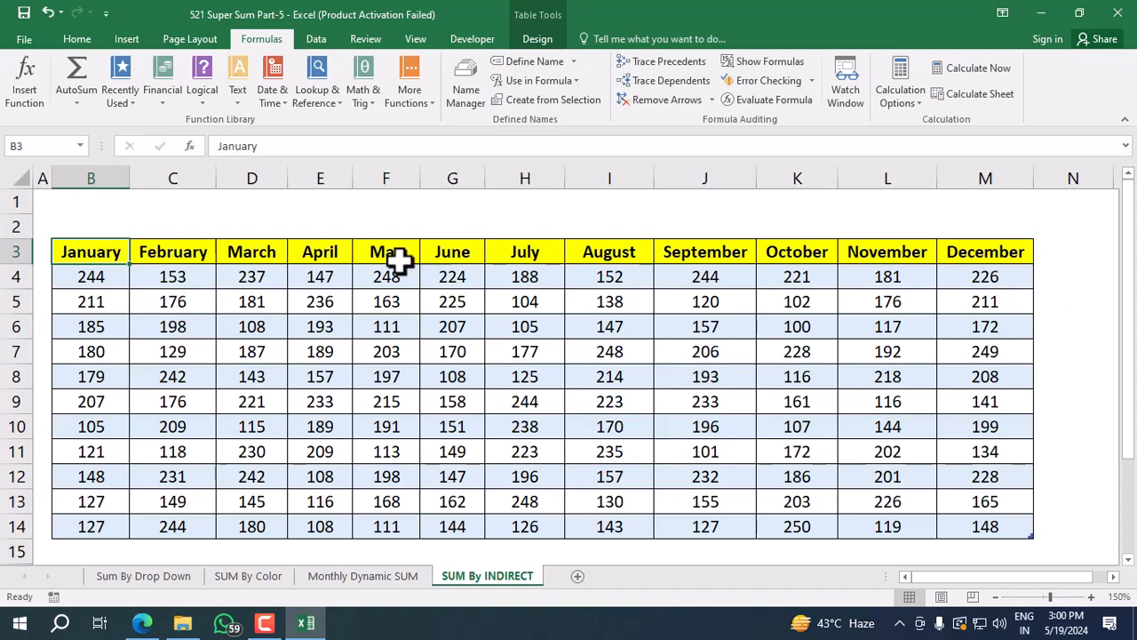
drag(110, 254, 1001, 529)
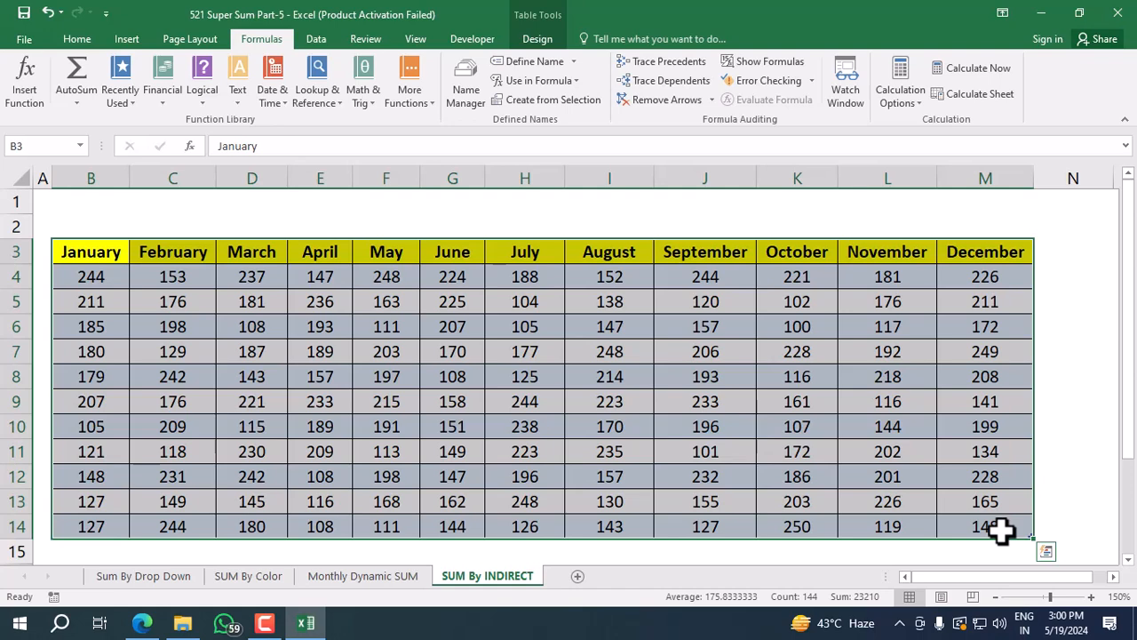
click(97, 301)
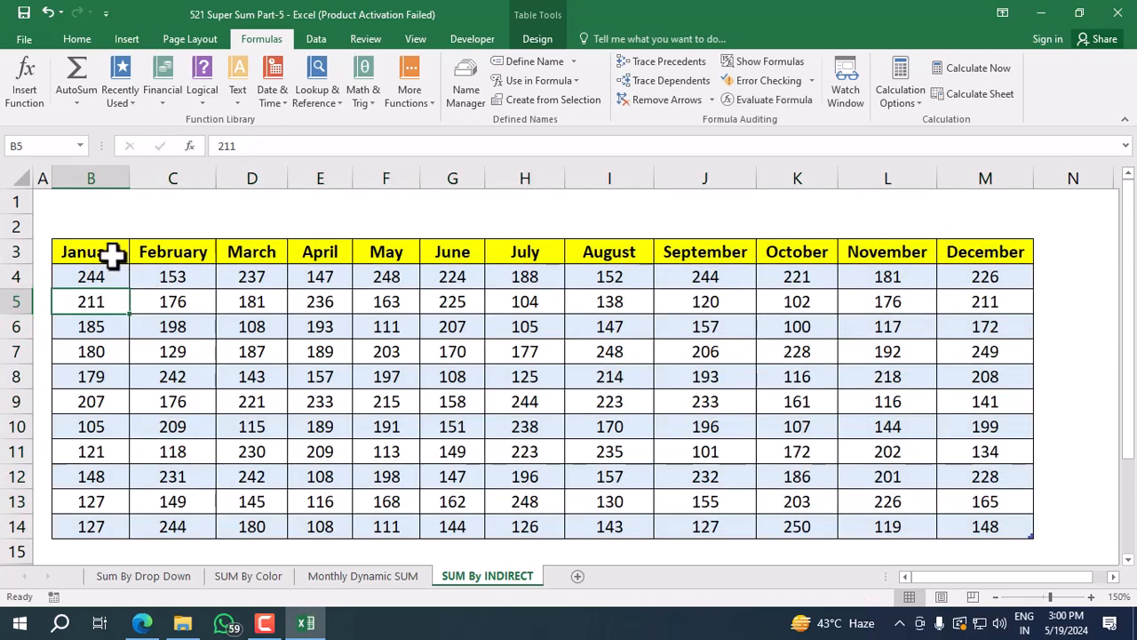
drag(113, 256, 975, 536)
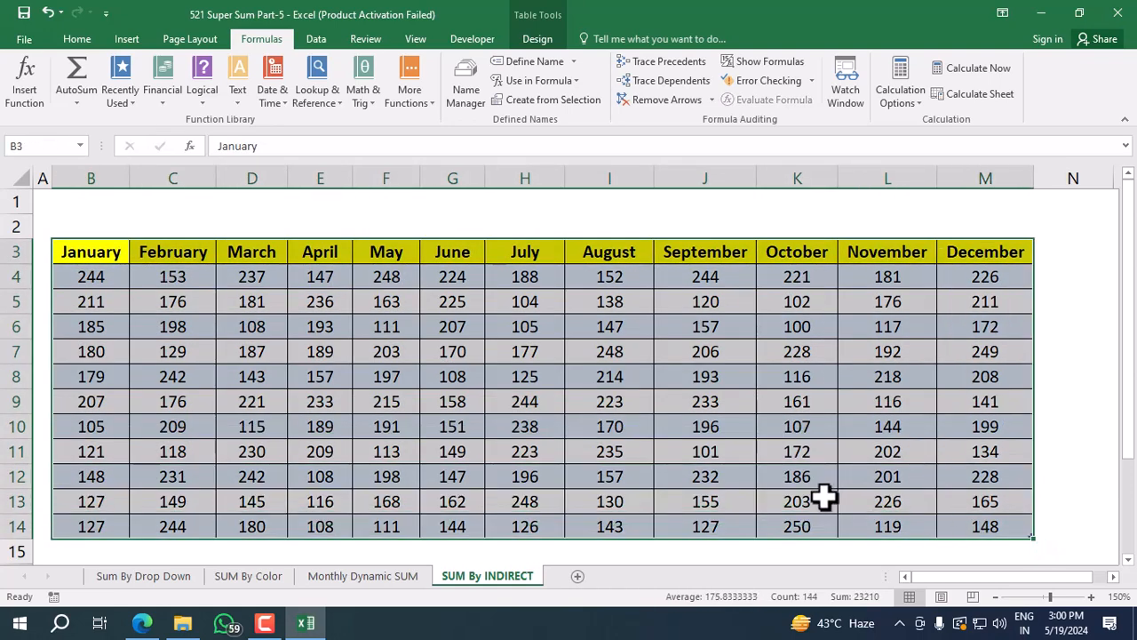
click(539, 38)
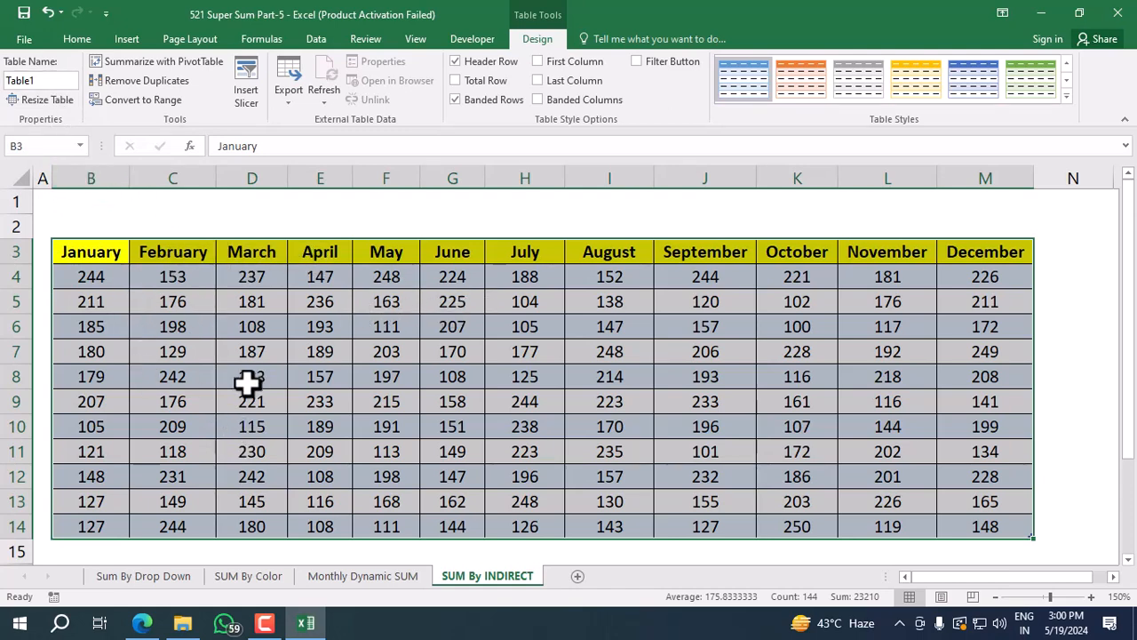
Examine the January-to-December summary range B17:M18 below the monthly table.
scroll(242, 357, down, 1)
scroll(238, 361, down, 1)
click(260, 334)
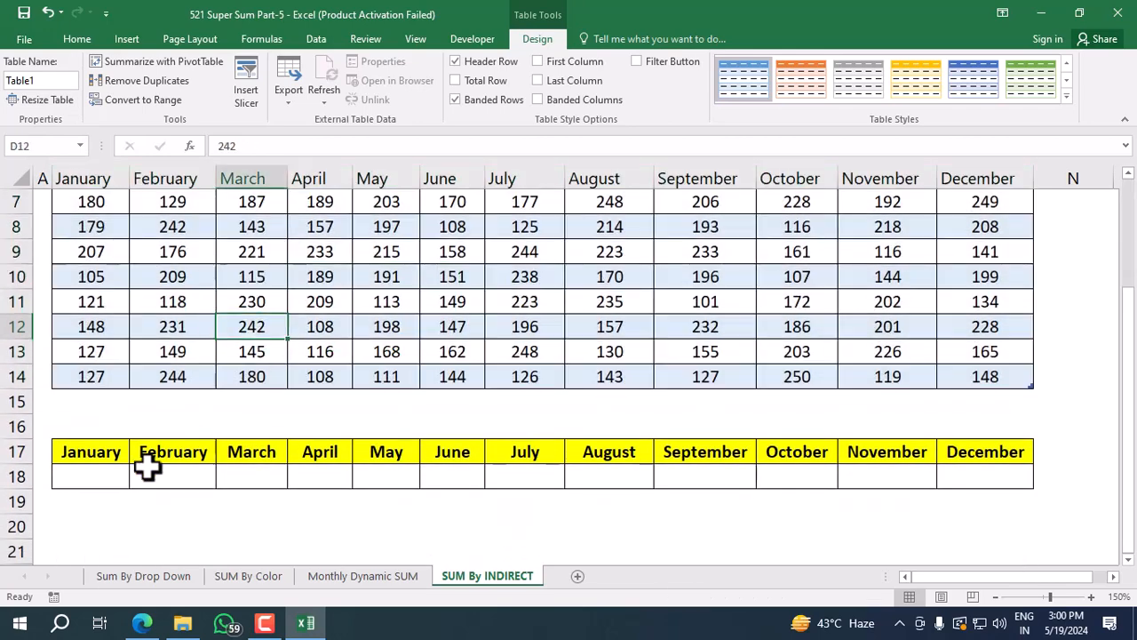
click(105, 474)
drag(103, 454, 972, 480)
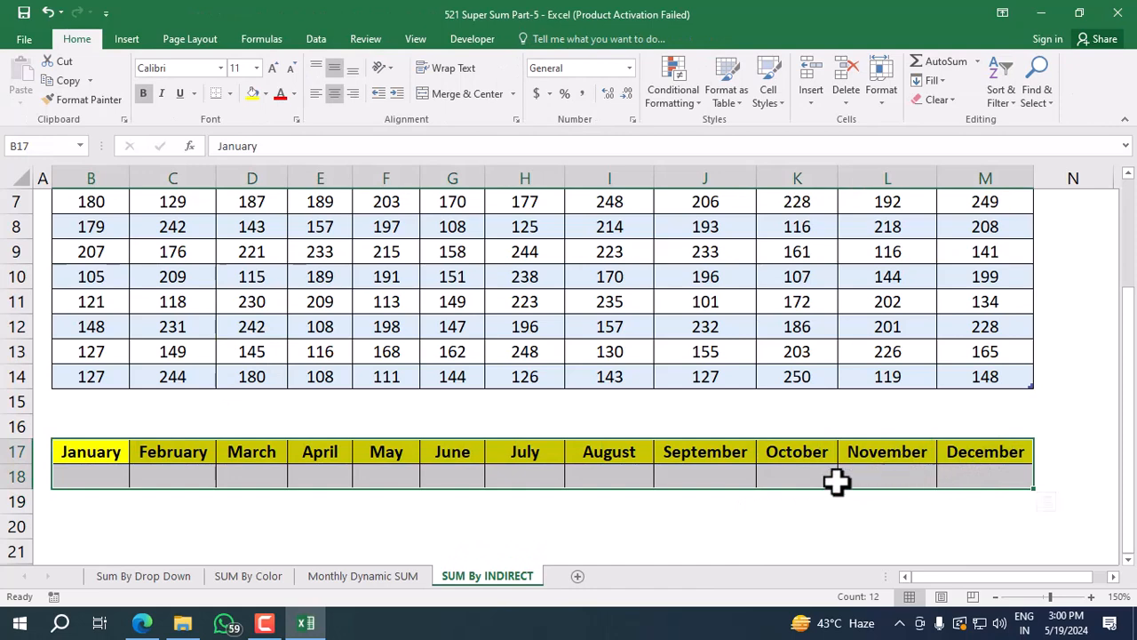
Begin the January total formula in B18 with =SUM(INDIRECT("Table1["& as the start of the table column reference.
click(69, 476)
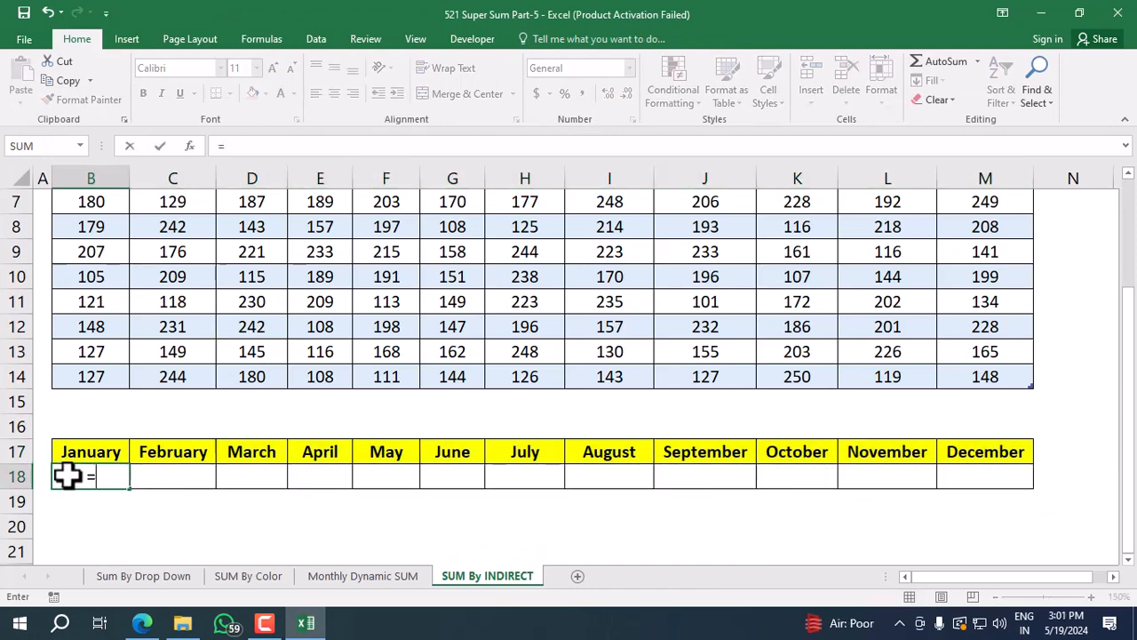
text(=sum)
key(Tab)
text(indi)
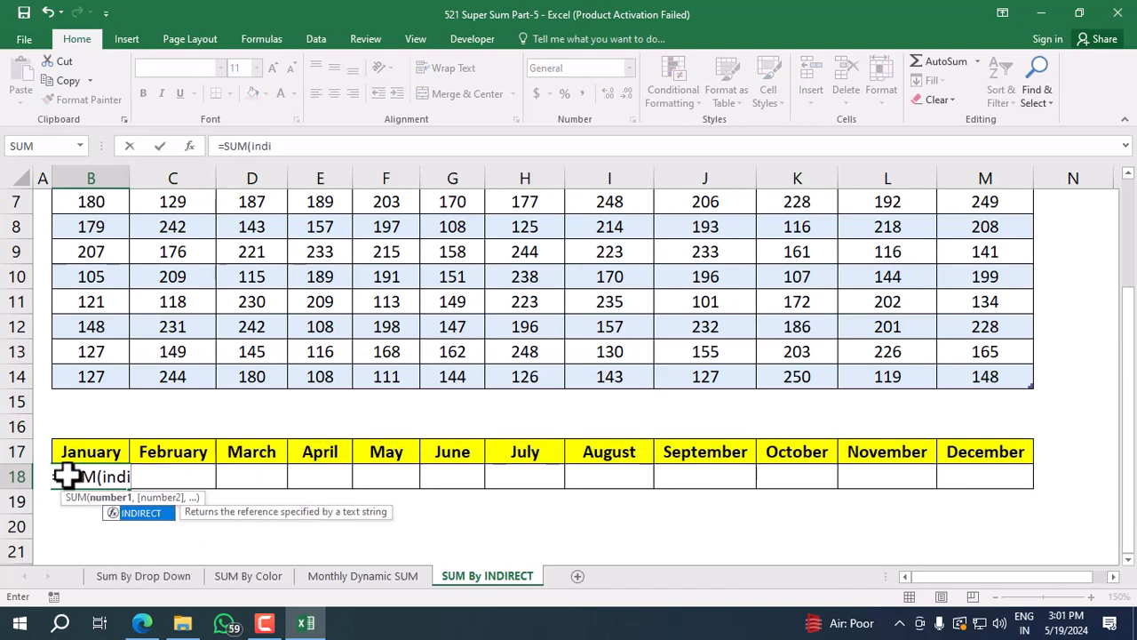
key(Tab)
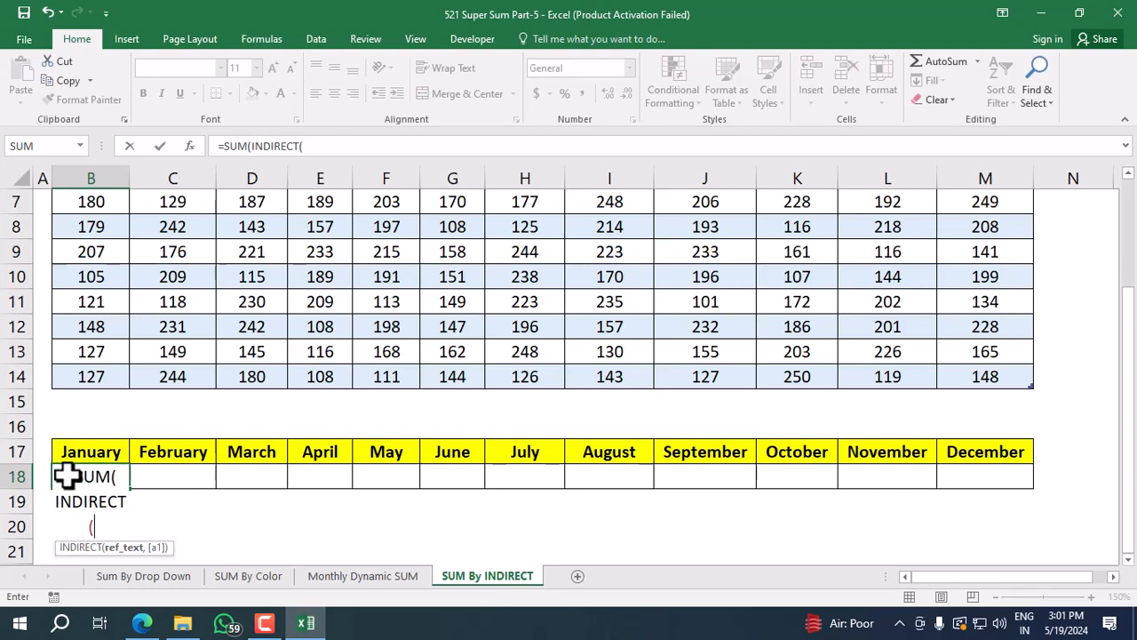
text("Table)
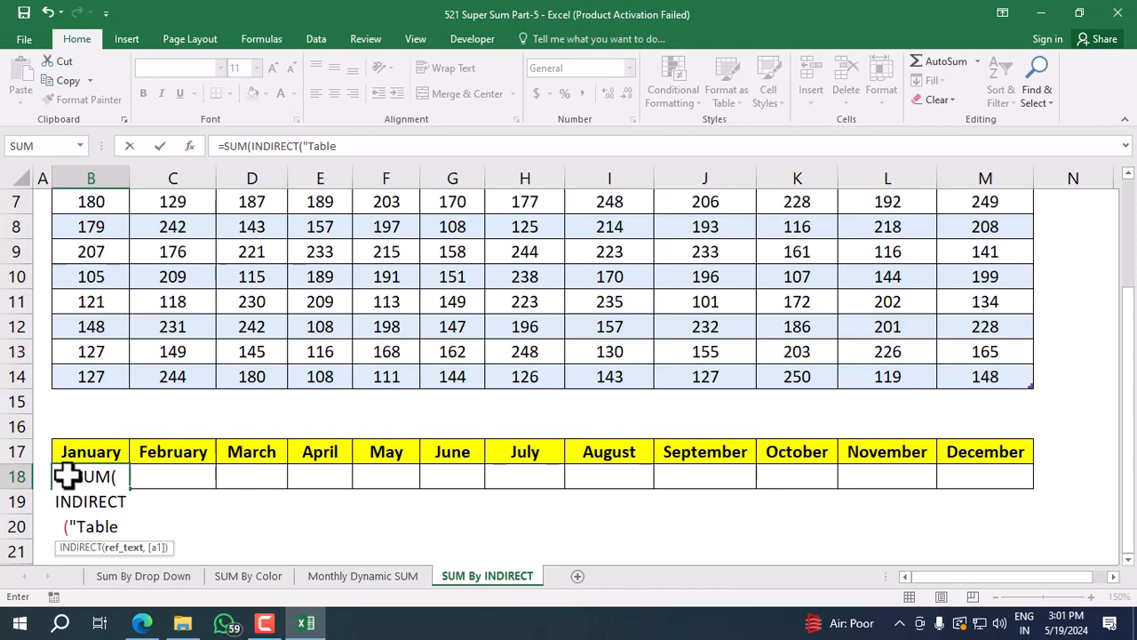
text([)
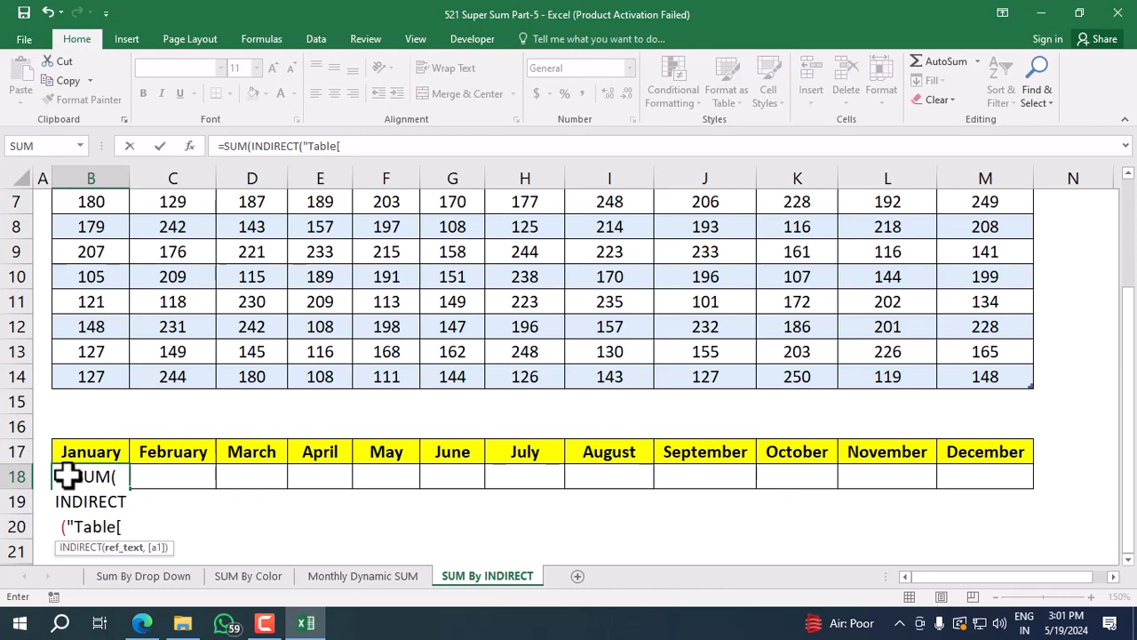
key(BackSpace)
text(1)
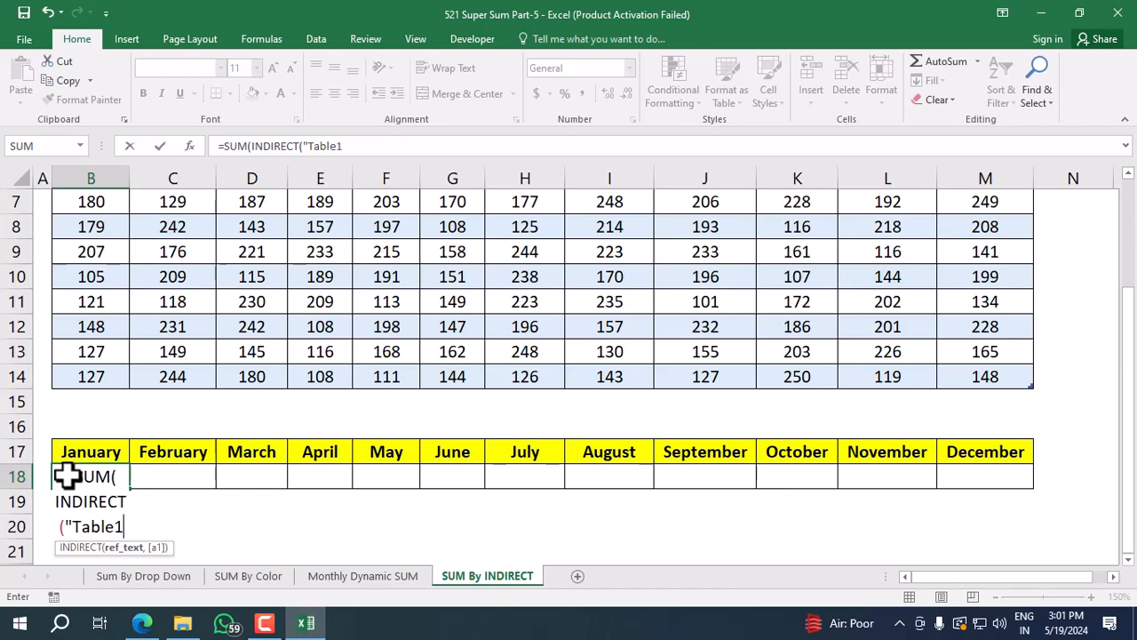
text([)
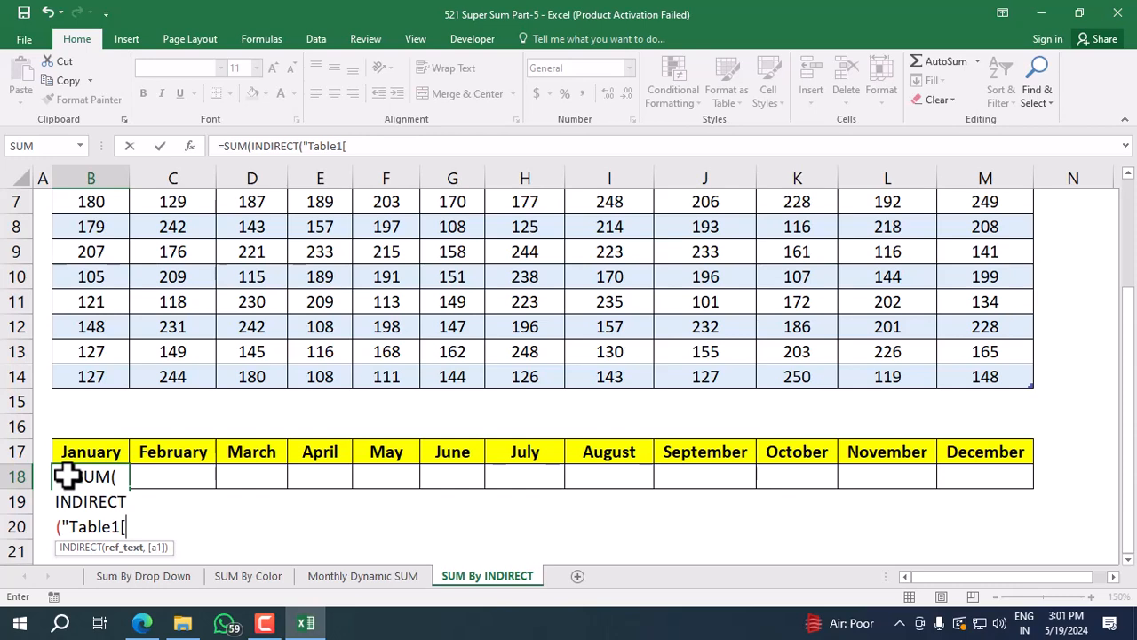
text(")
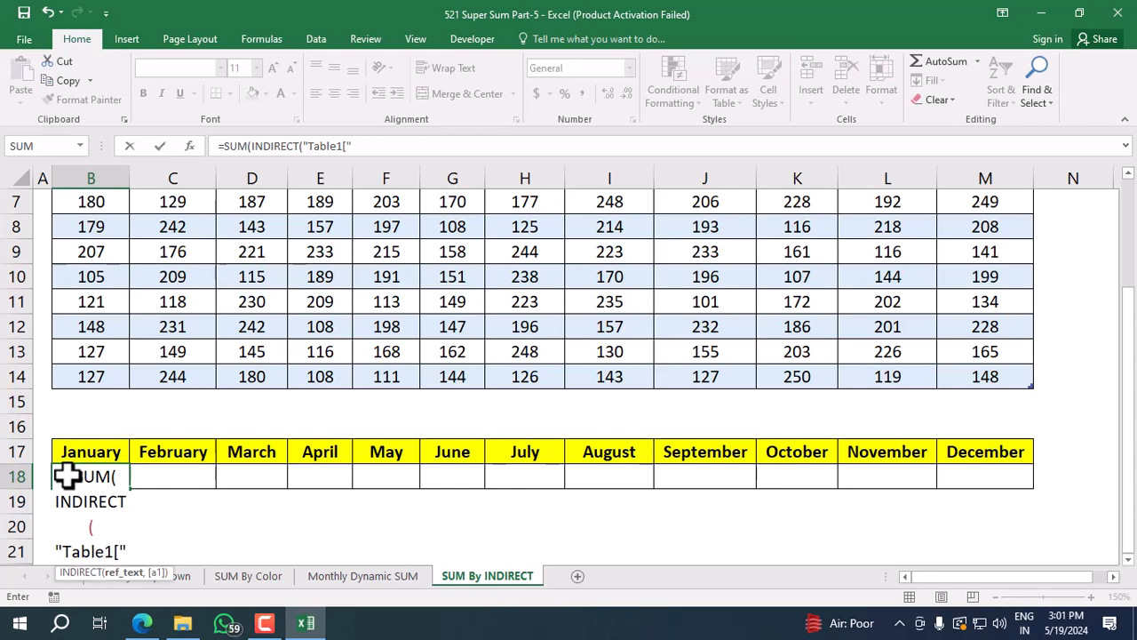
text(&)
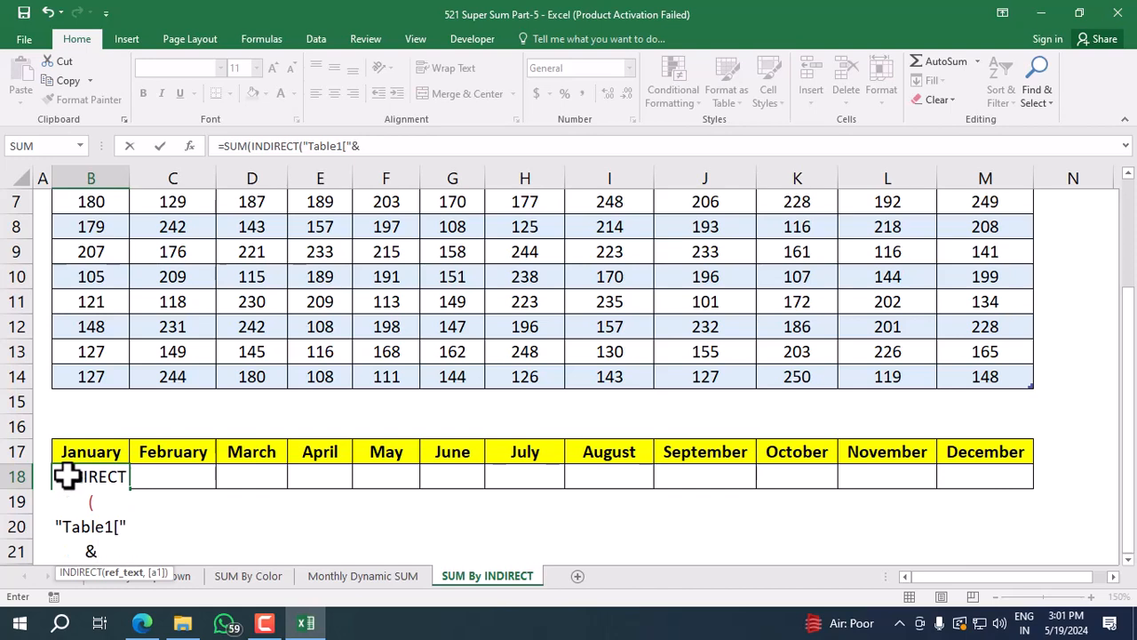
Reference the January header in B3 and complete the B18 formula with &"]")) to total that table column.
scroll(73, 436, up, 2)
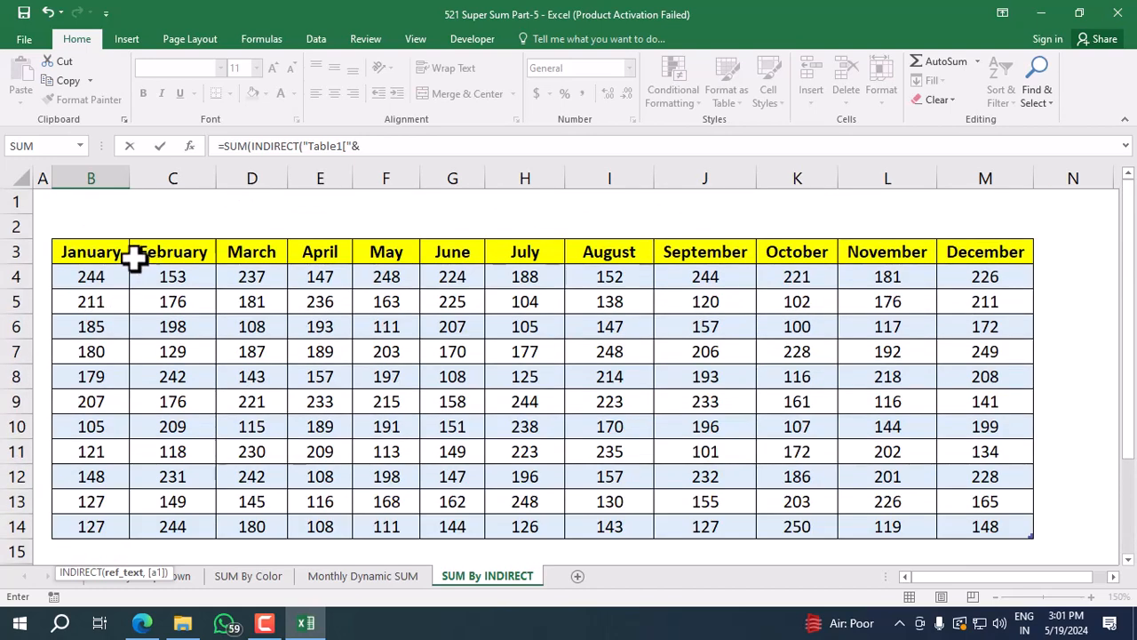
click(120, 256)
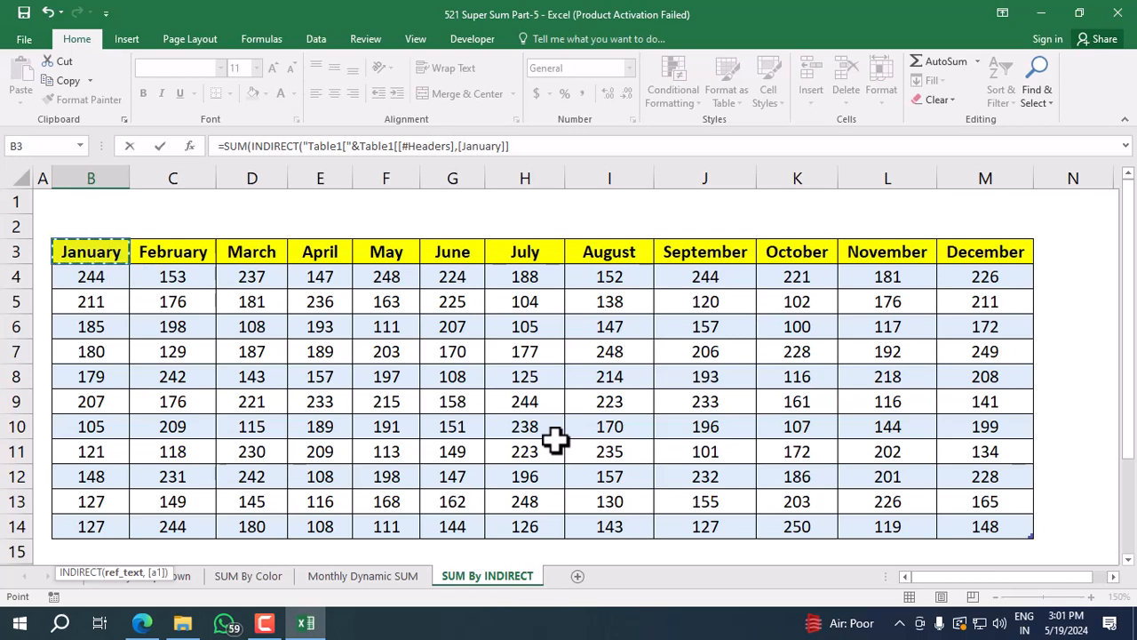
text(&)
text())
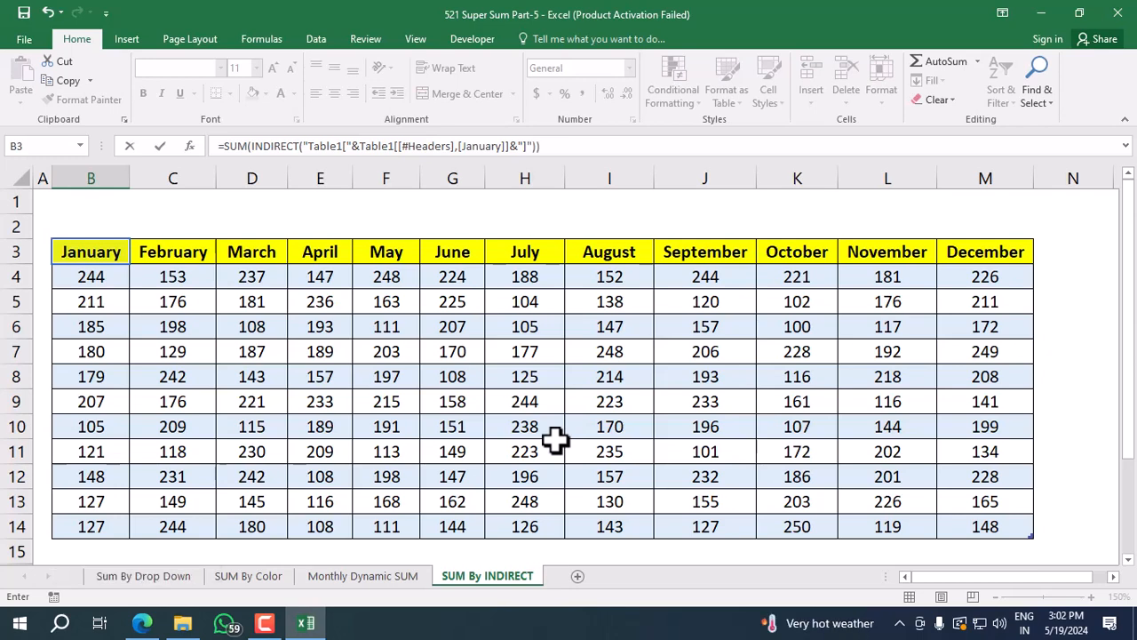
key(Return)
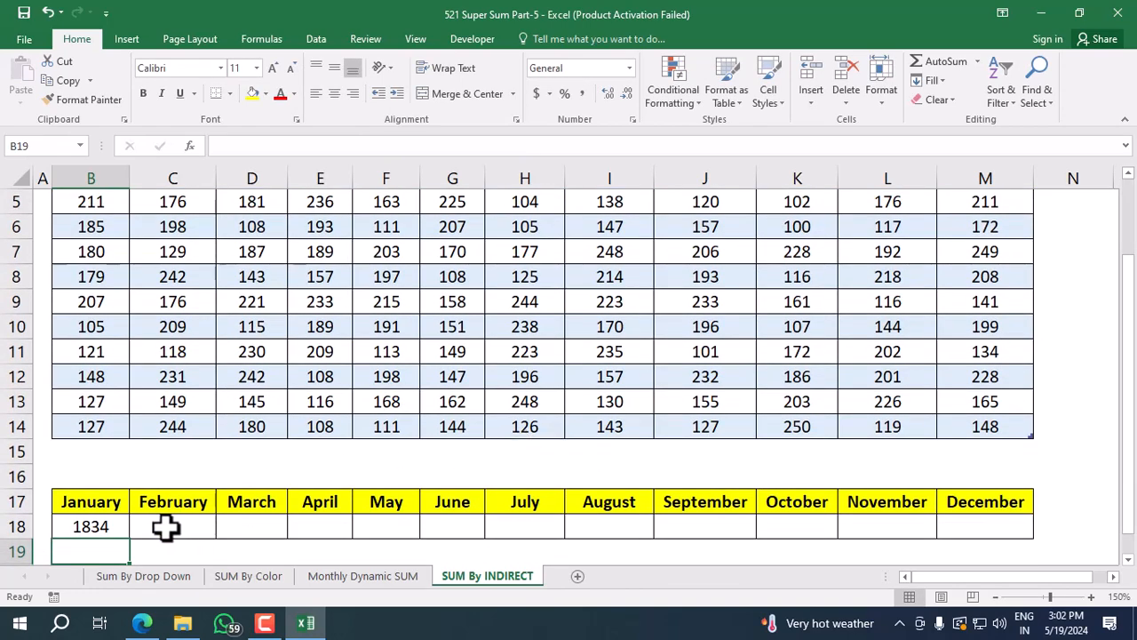
Fill the January total formula from B18 across to December in M18.
click(104, 528)
drag(130, 541, 985, 525)
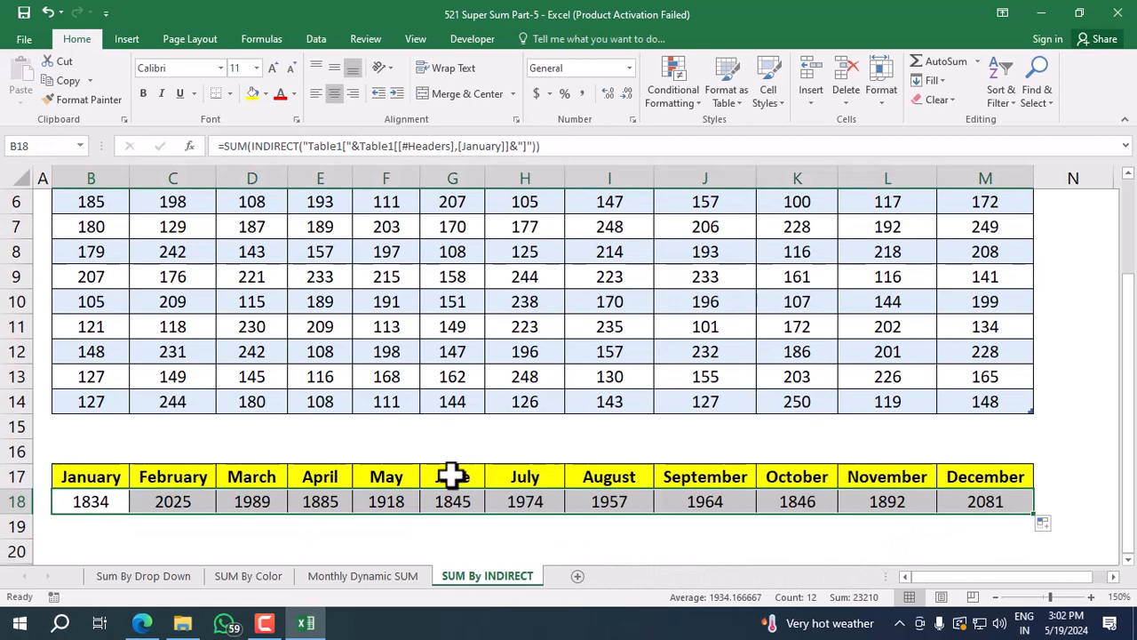
Check the January total in B18 against the sum of the table's January values in B4:B14.
click(102, 506)
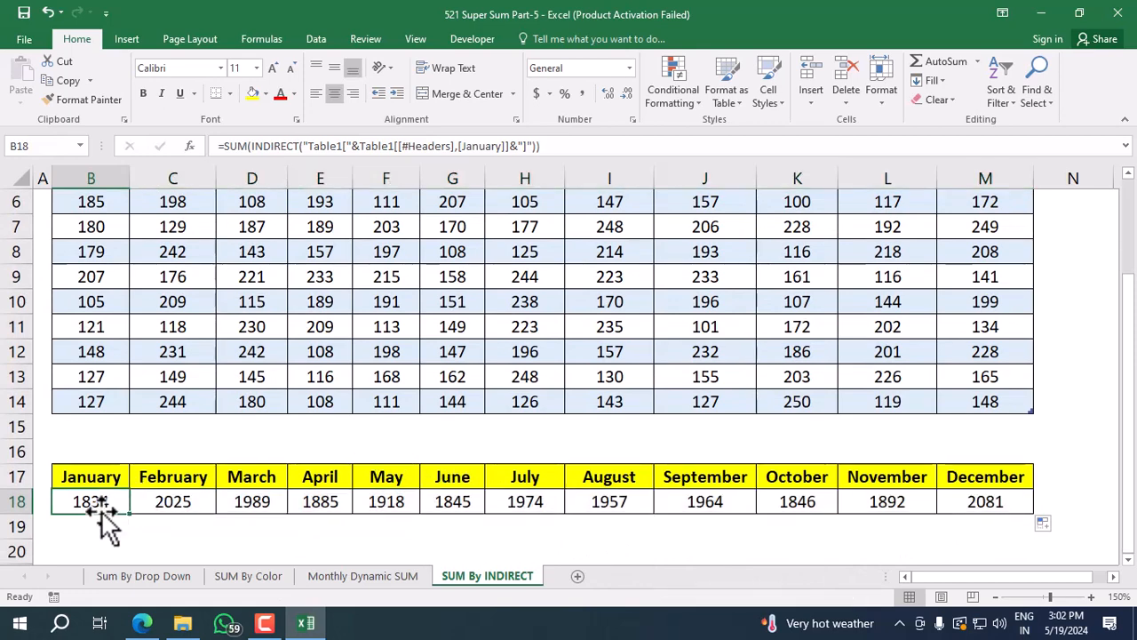
scroll(108, 497, up, 2)
click(111, 276)
drag(111, 275, 84, 523)
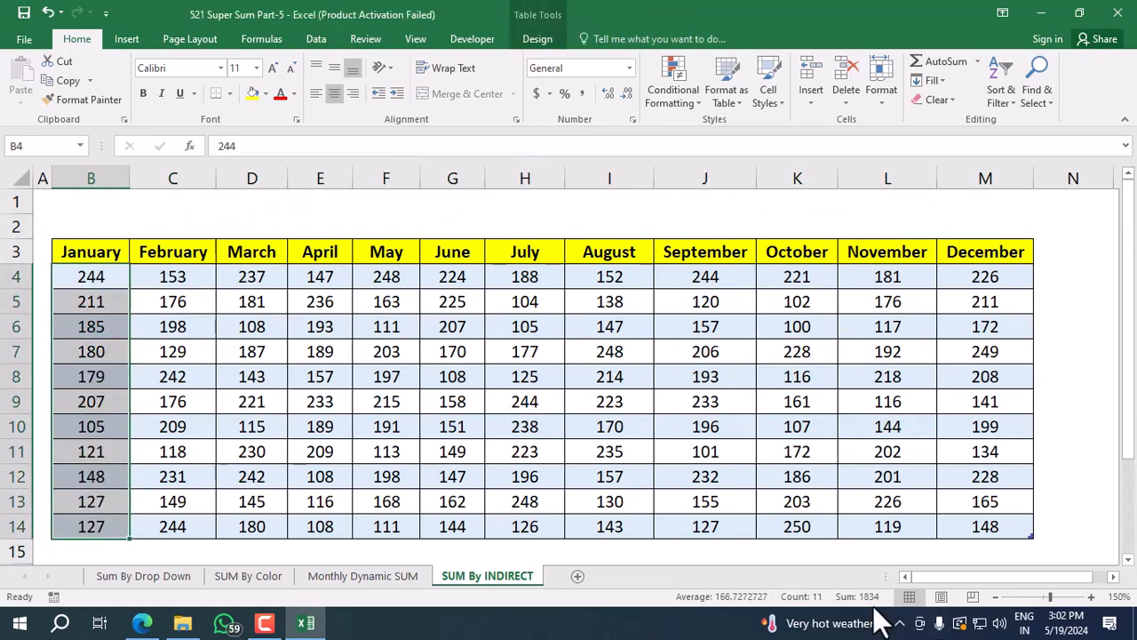